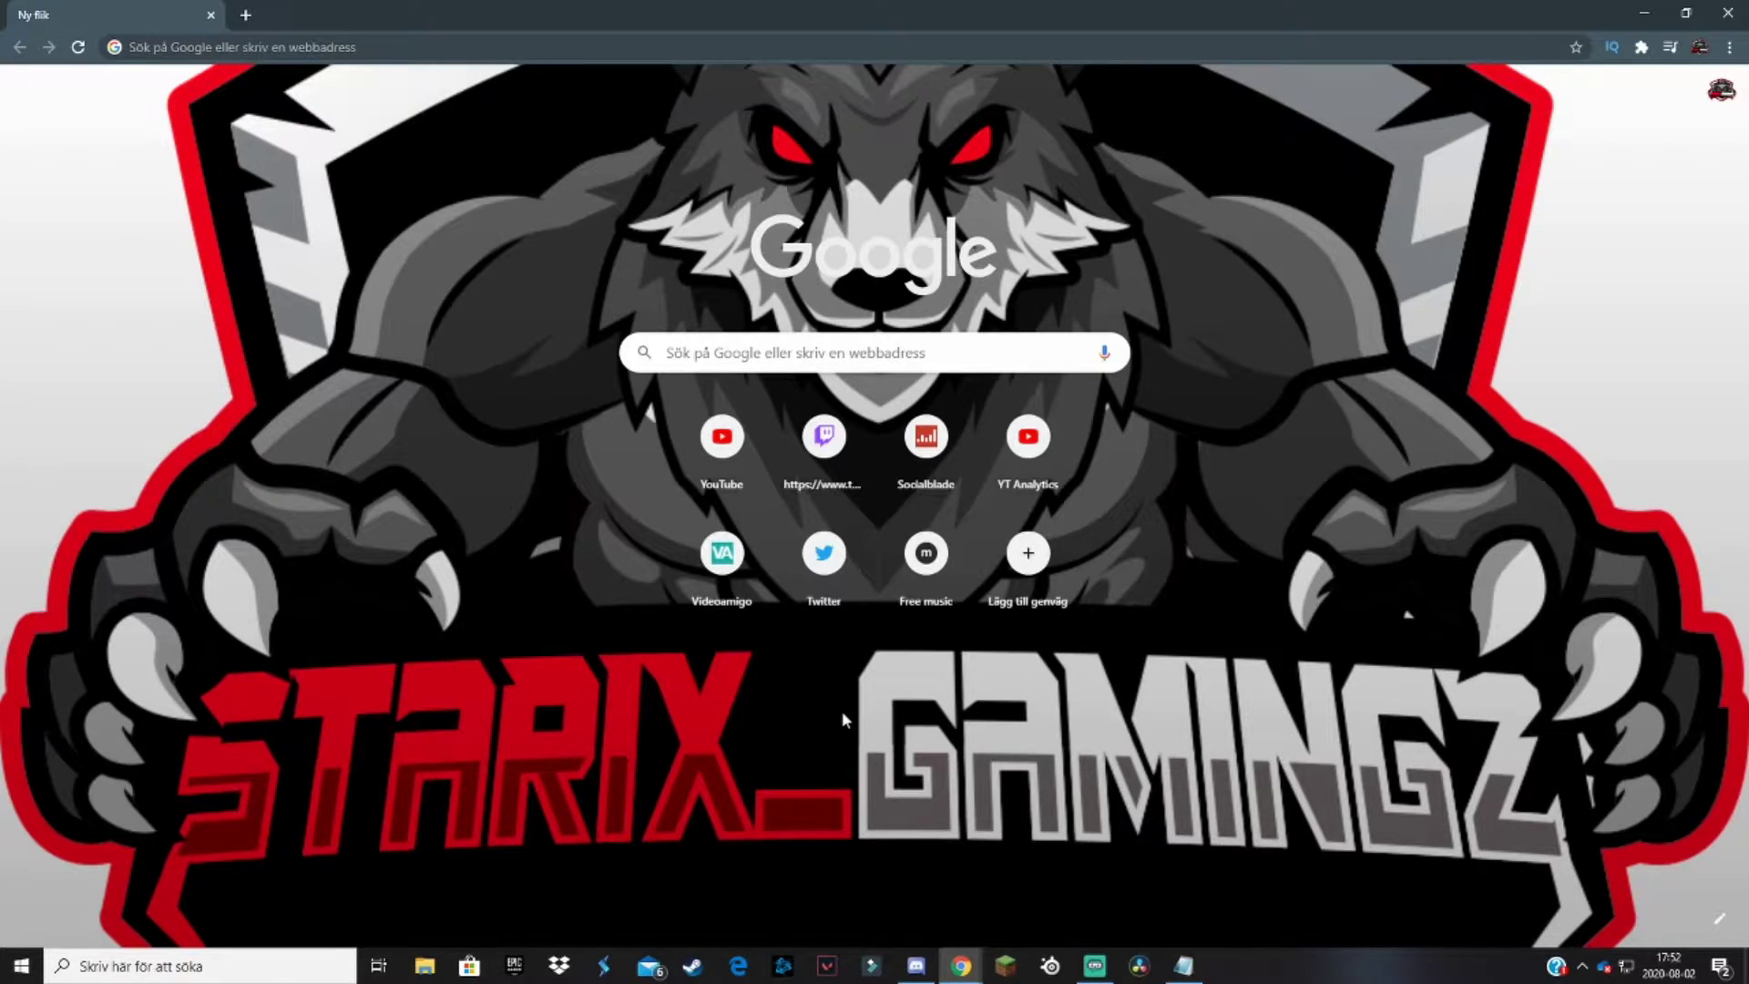
# - Load the pixlr.com website in the browser
pyautogui.click(564, 55)
pyautogui.write('pi')
pyautogui.press('Return')
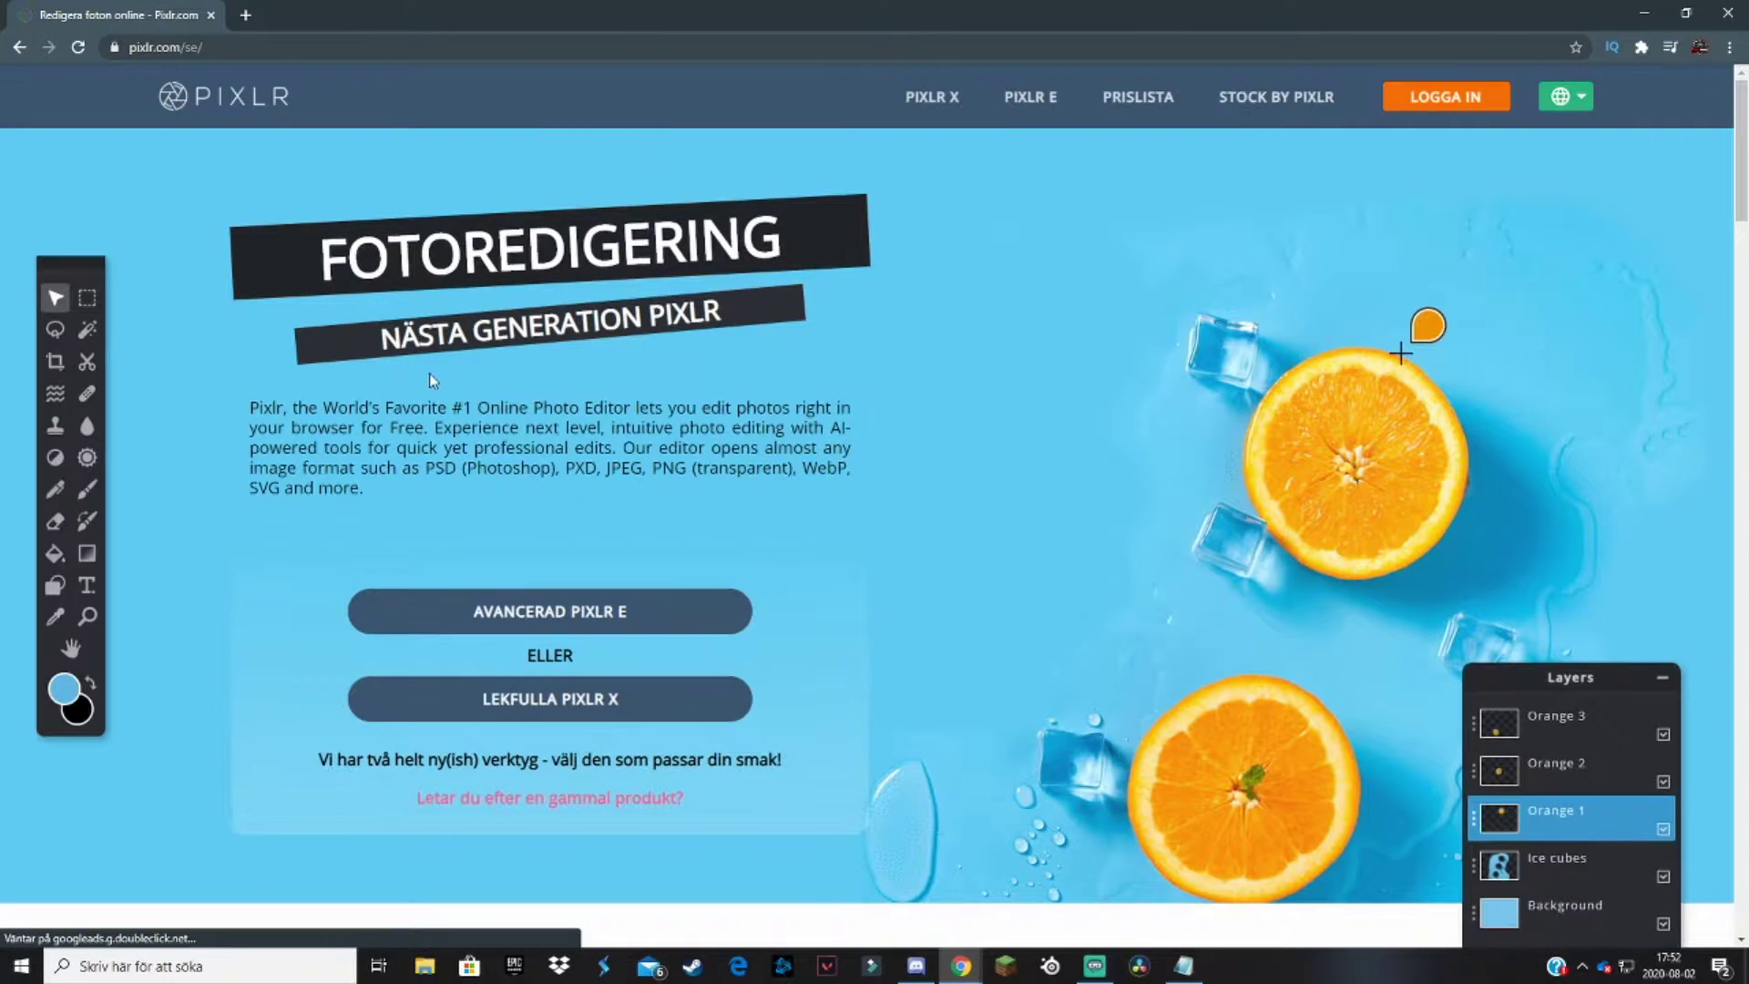
# - Launch Pixlr E and create a new blank 1920×1080 image
pyautogui.click(559, 616)
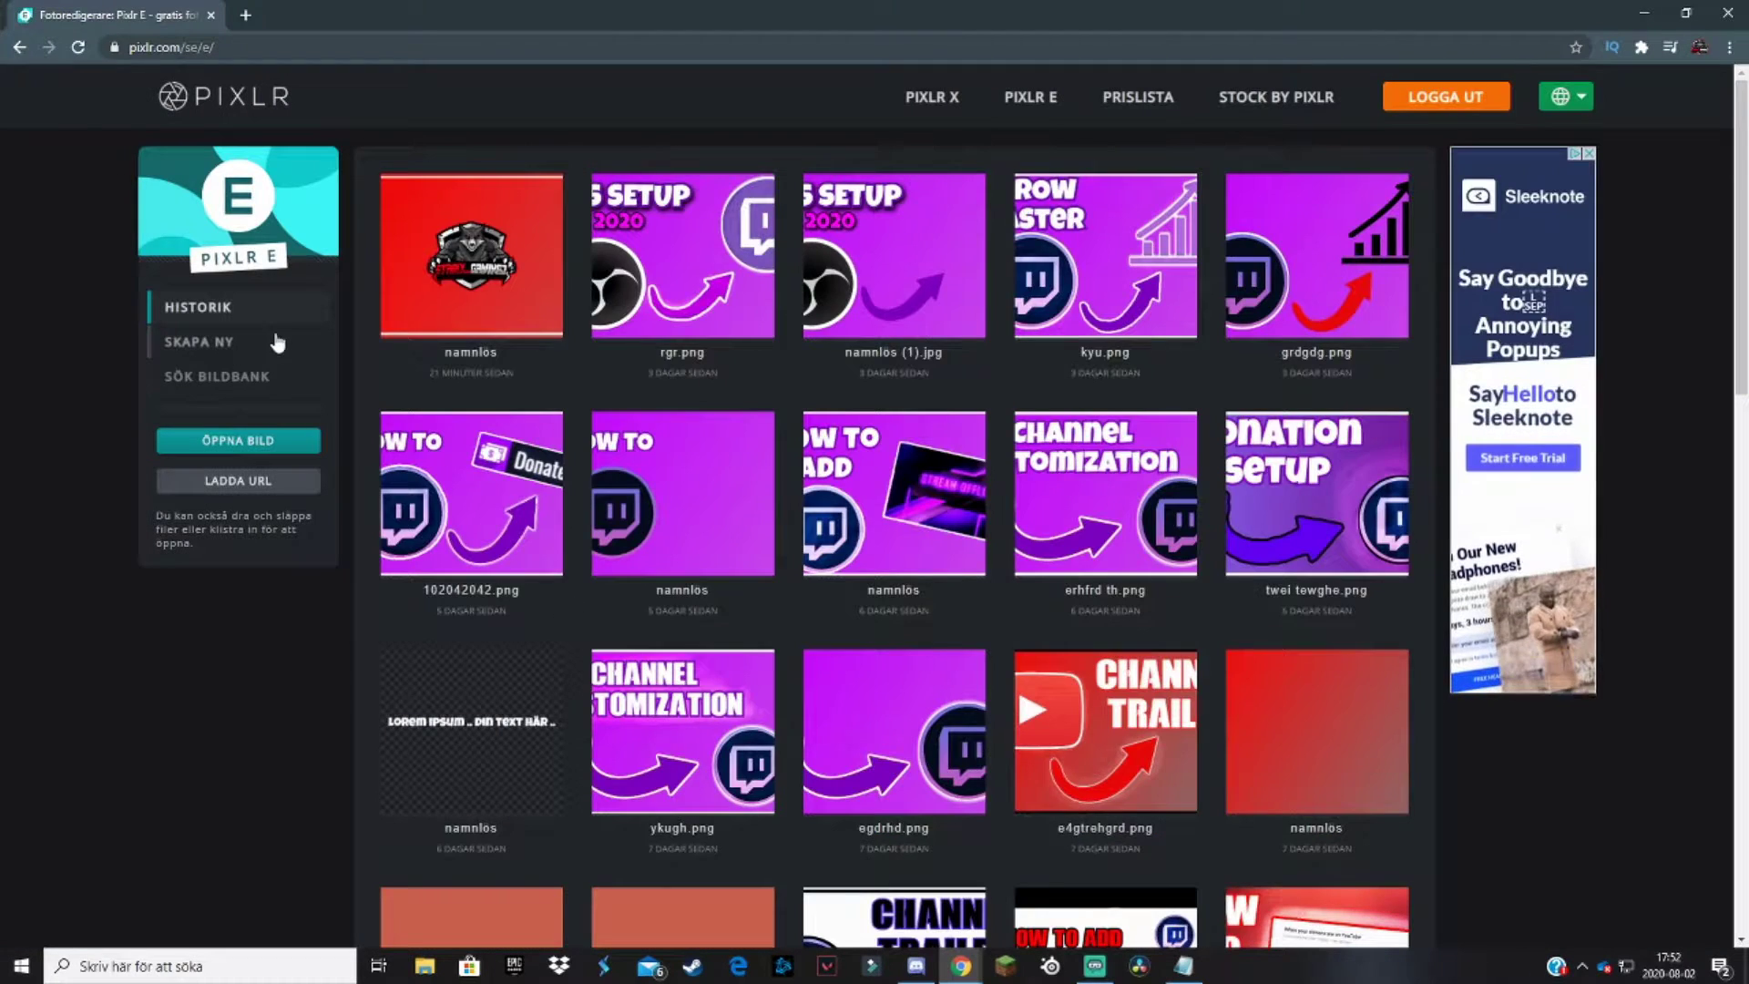
pyautogui.click(278, 343)
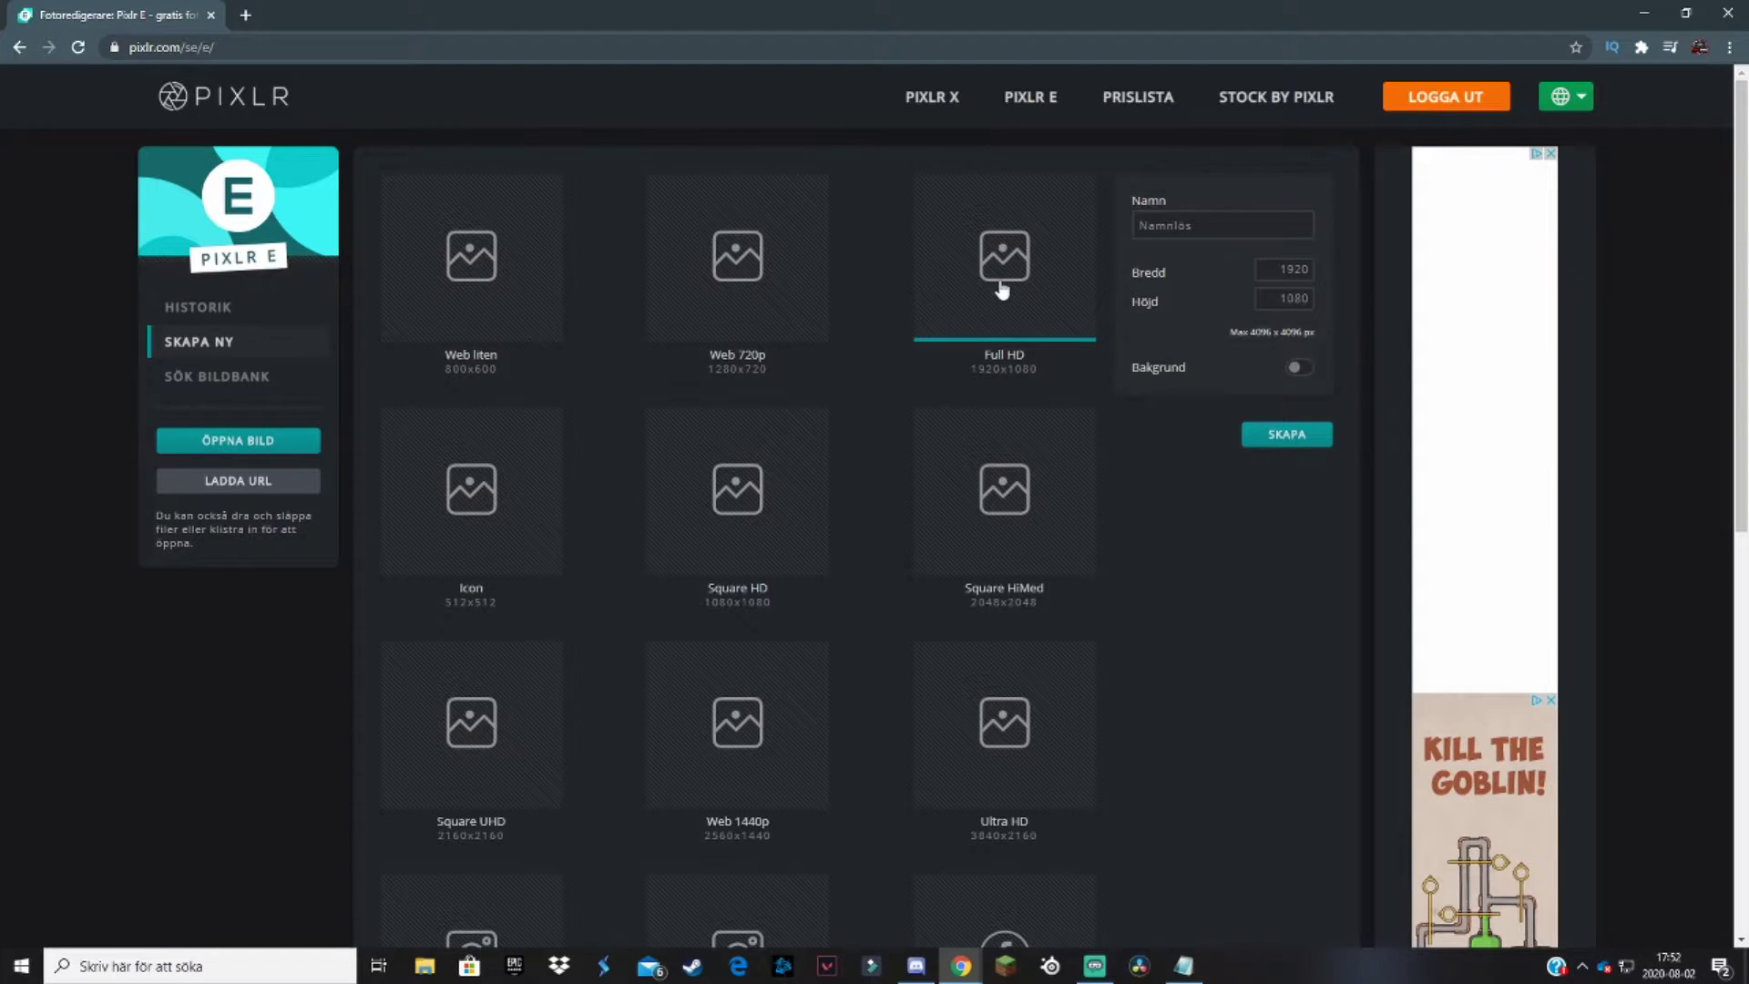
pyautogui.click(1246, 435)
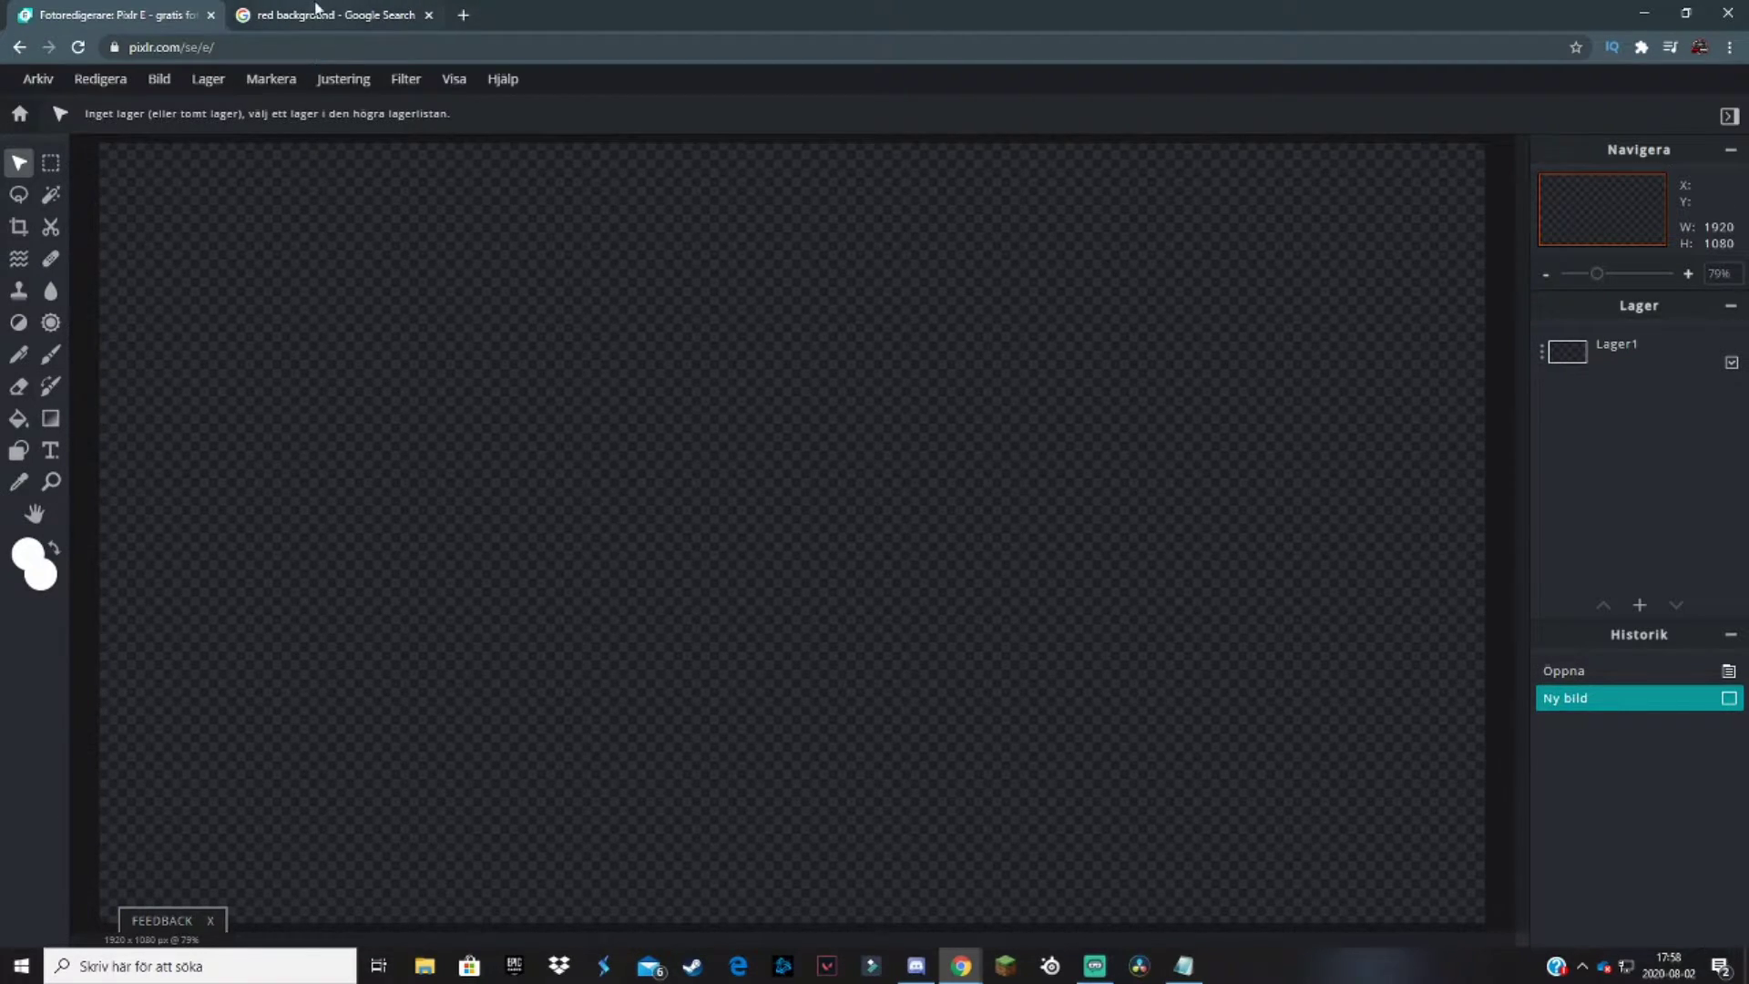
pyautogui.click(344, 13)
pyautogui.scroll(-5, 702, 343)
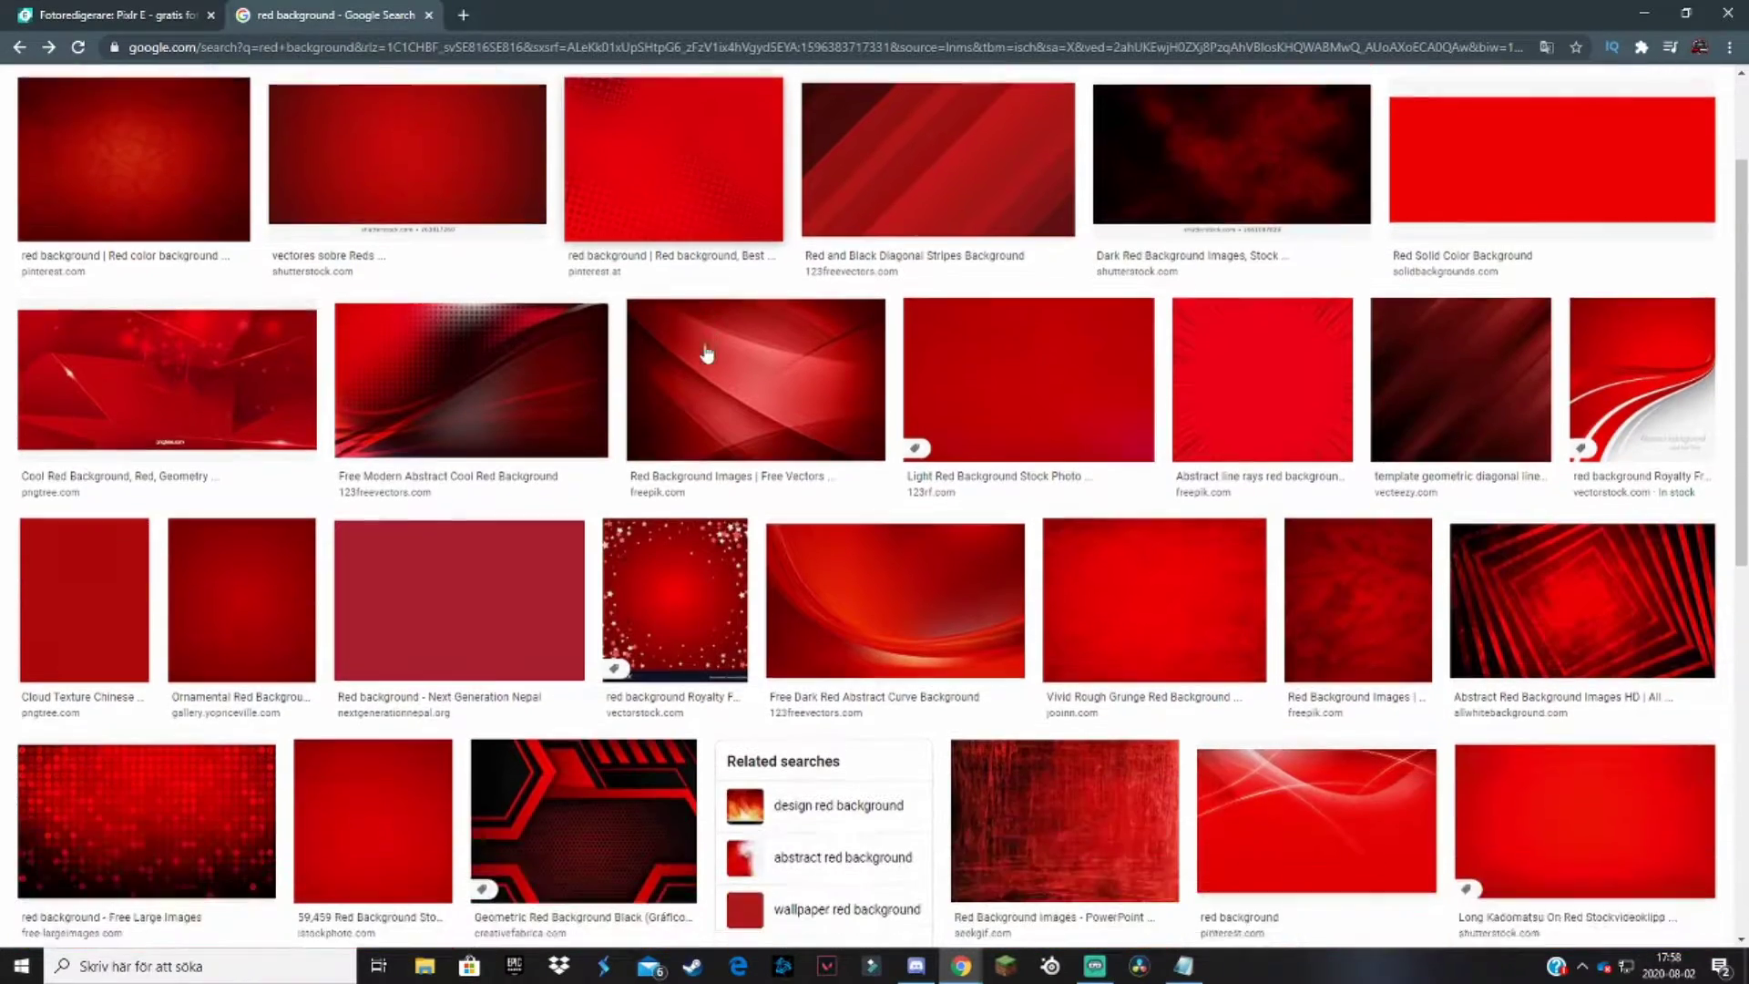
pyautogui.scroll(-1, 716, 354)
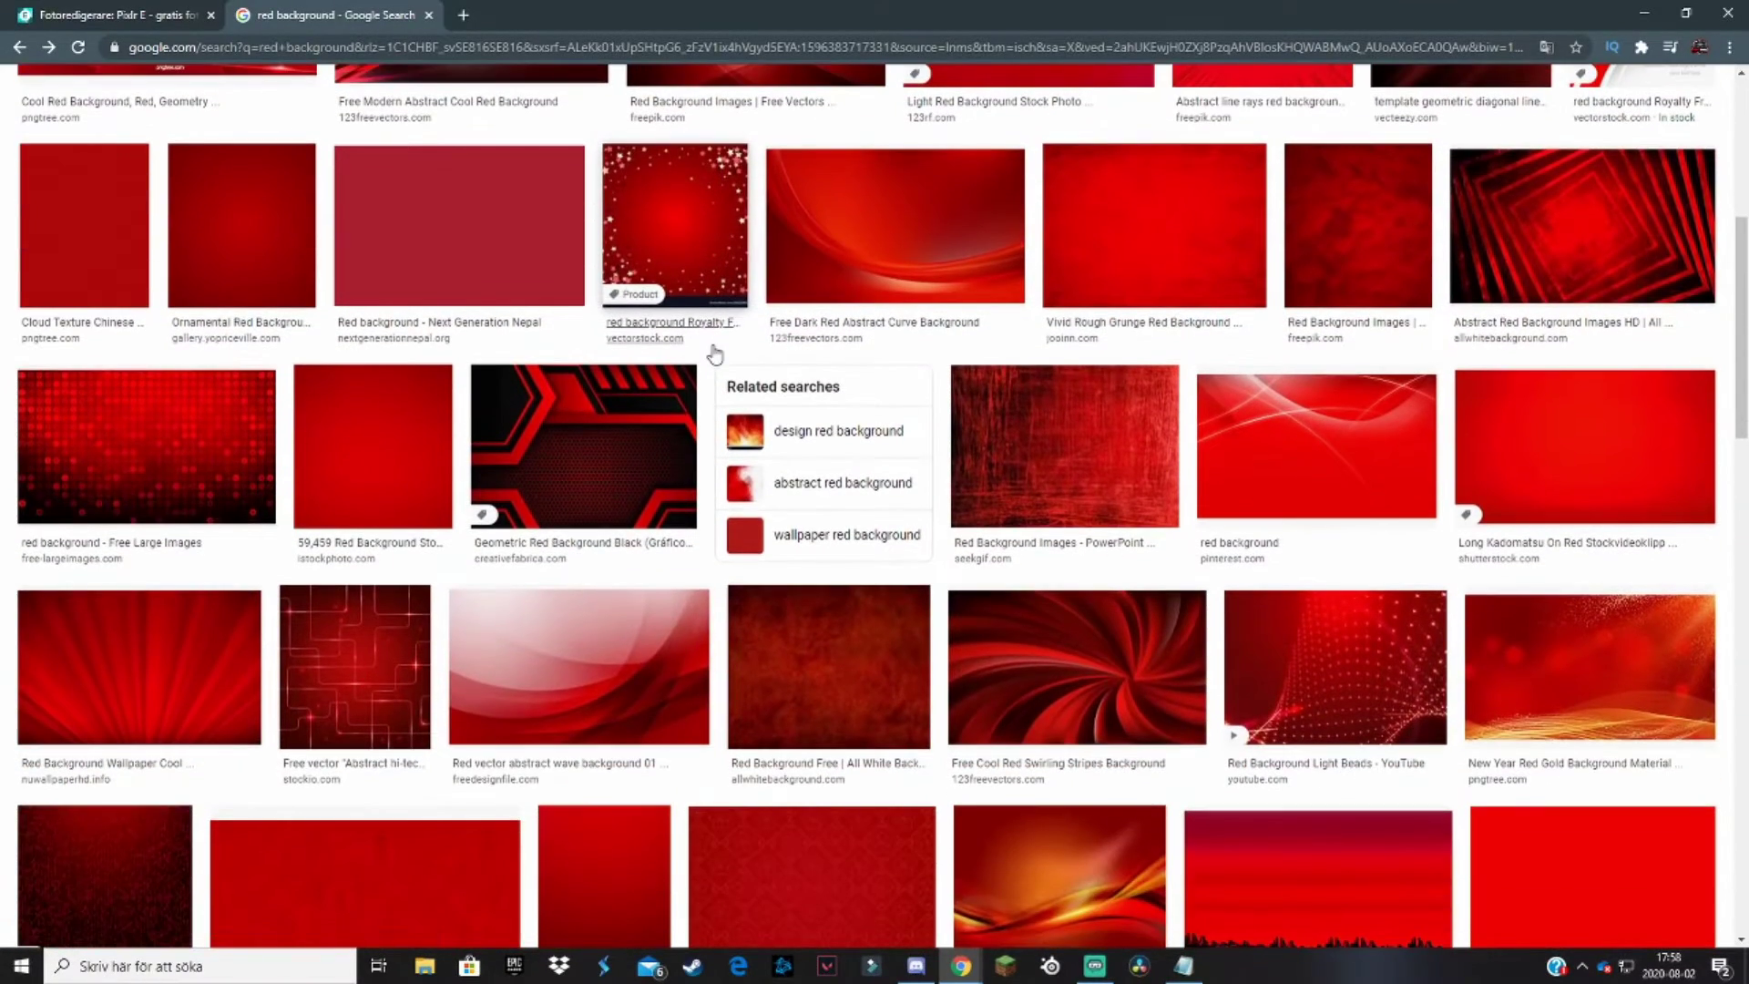
pyautogui.scroll(-1, 711, 352)
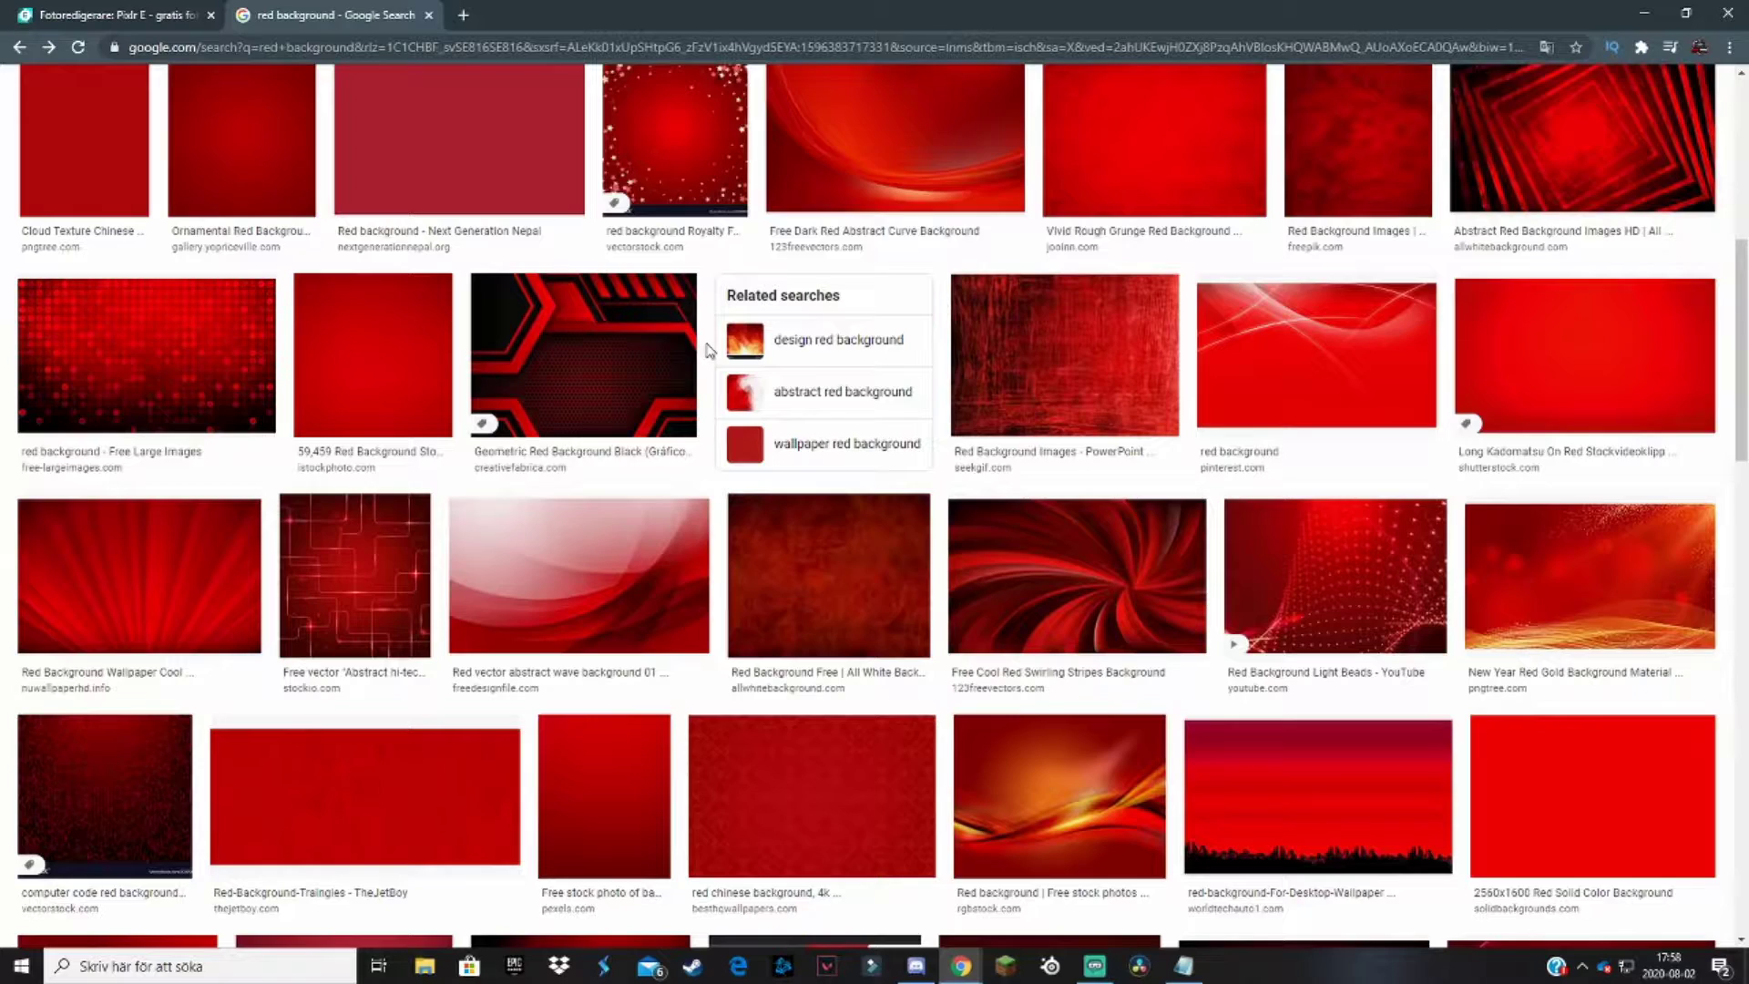
pyautogui.scroll(-2, 708, 351)
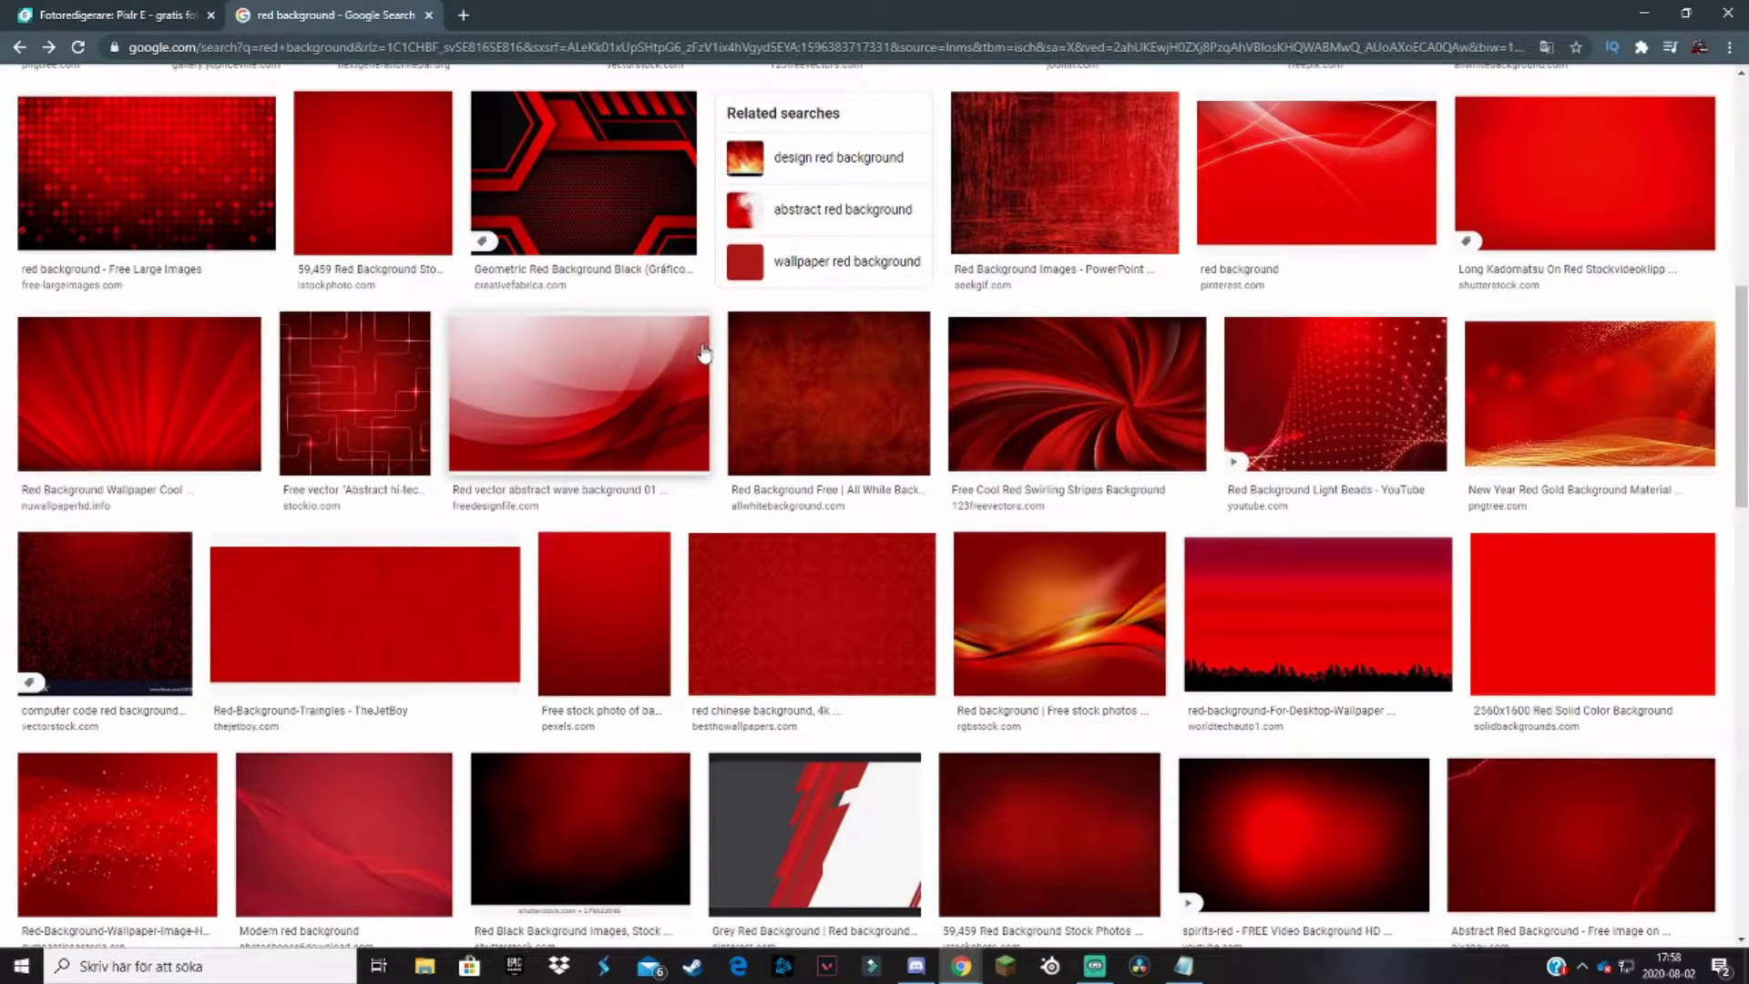
pyautogui.scroll(-4, 704, 355)
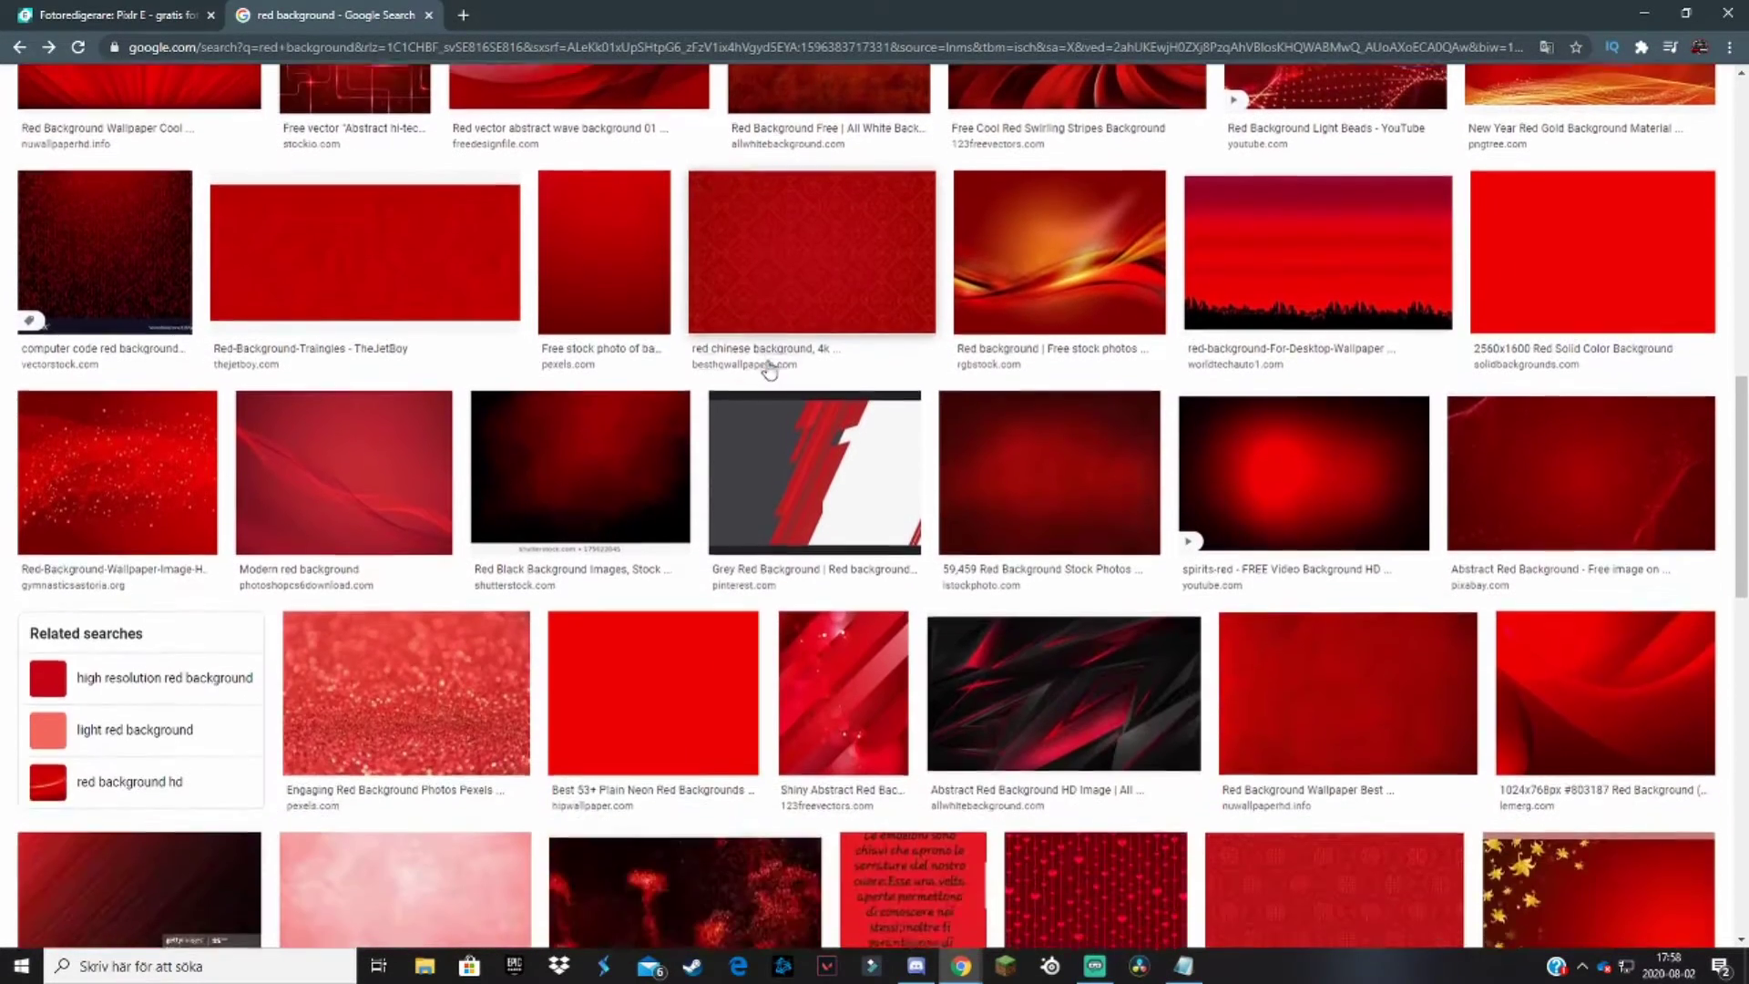
pyautogui.scroll(7, 832, 406)
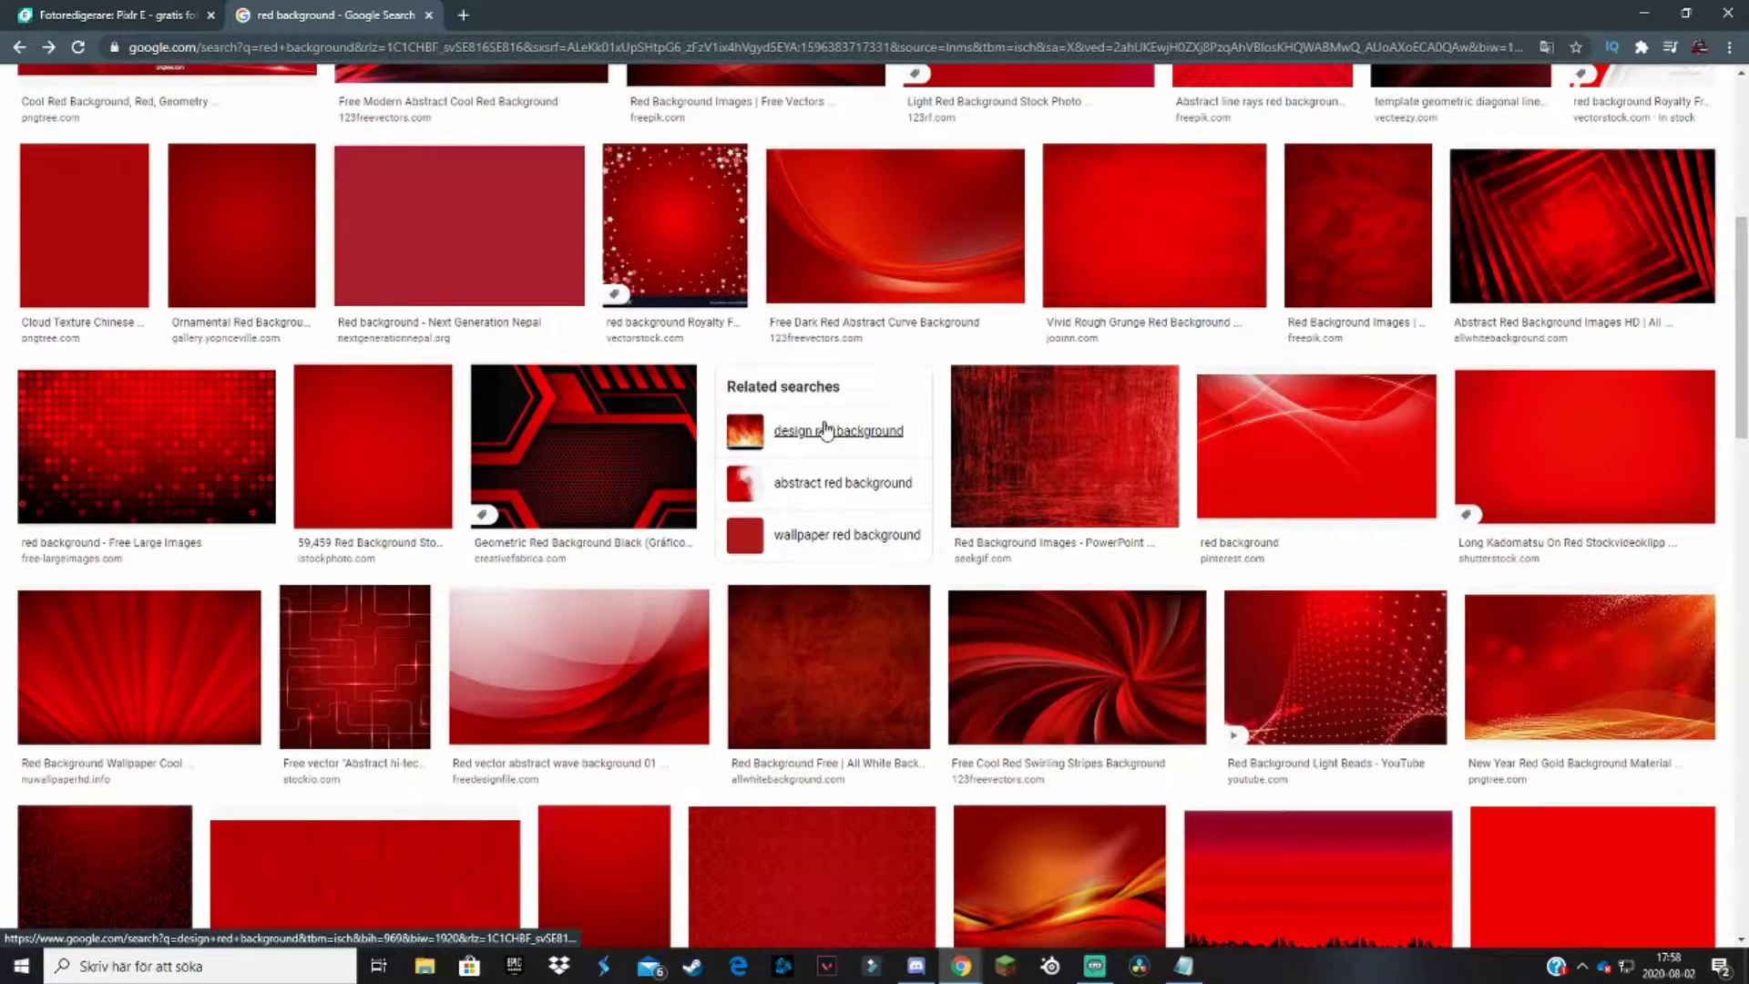
pyautogui.click(164, 17)
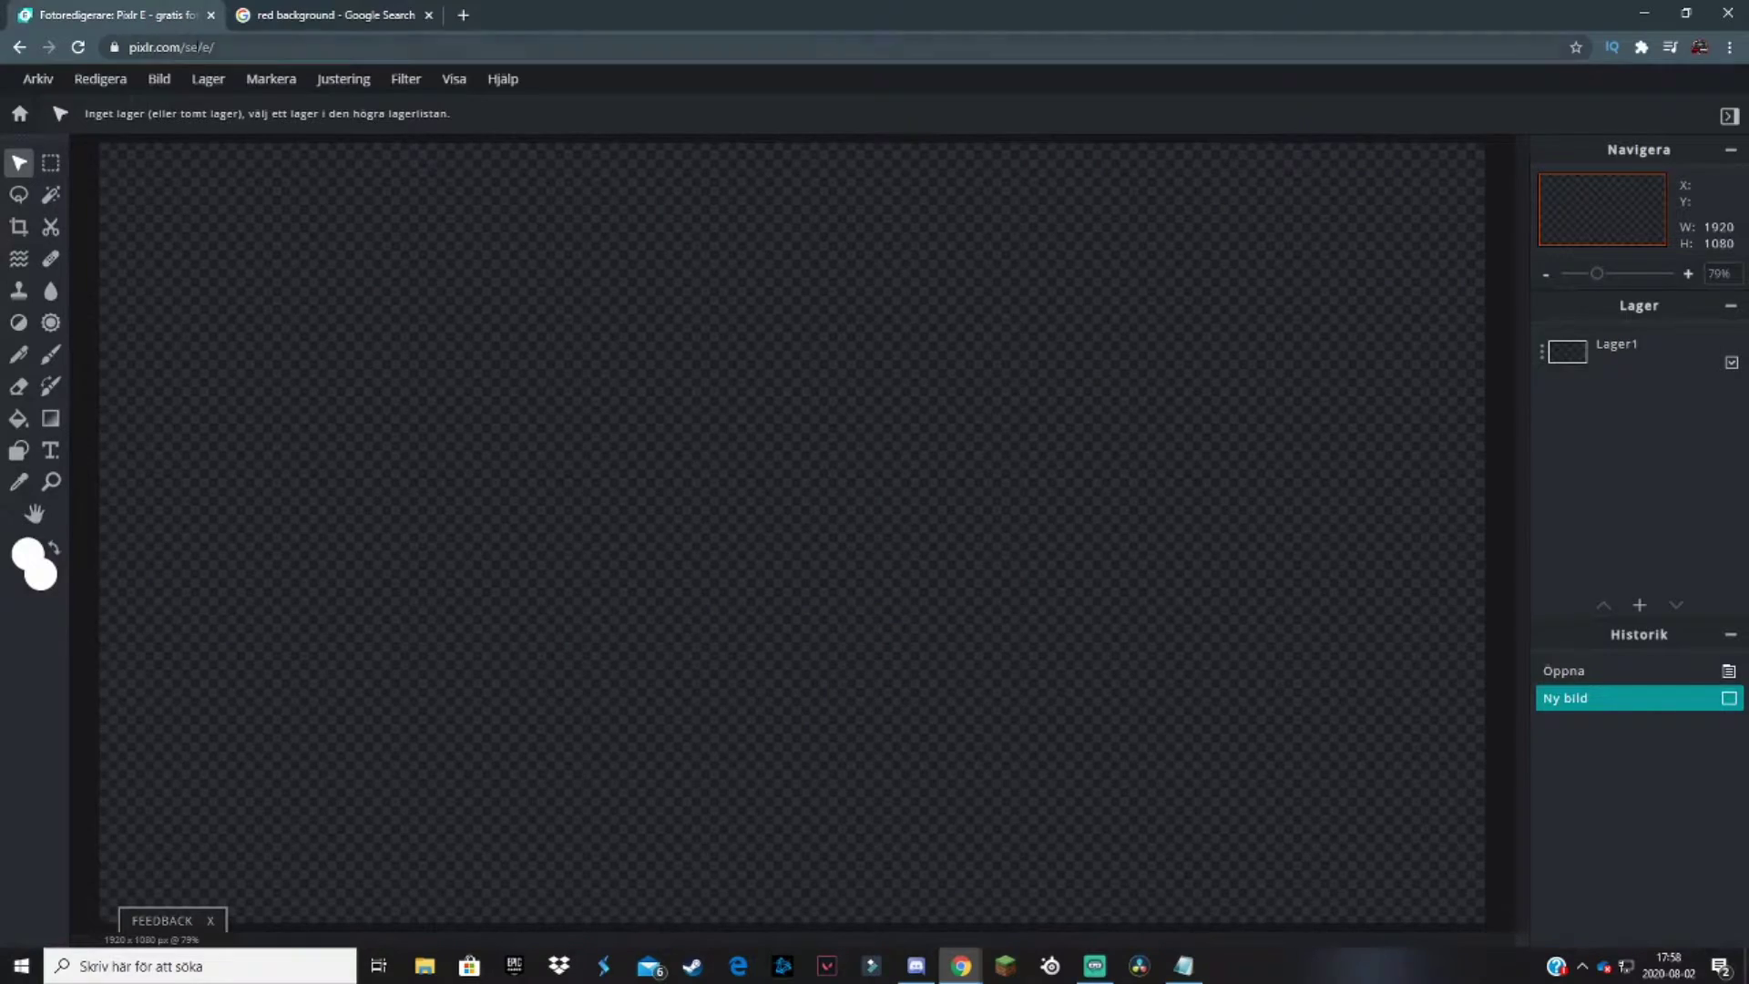
# - Select the Gradient tool and set the gradient's left stop to pinkish red #E57575
pyautogui.click(208, 77)
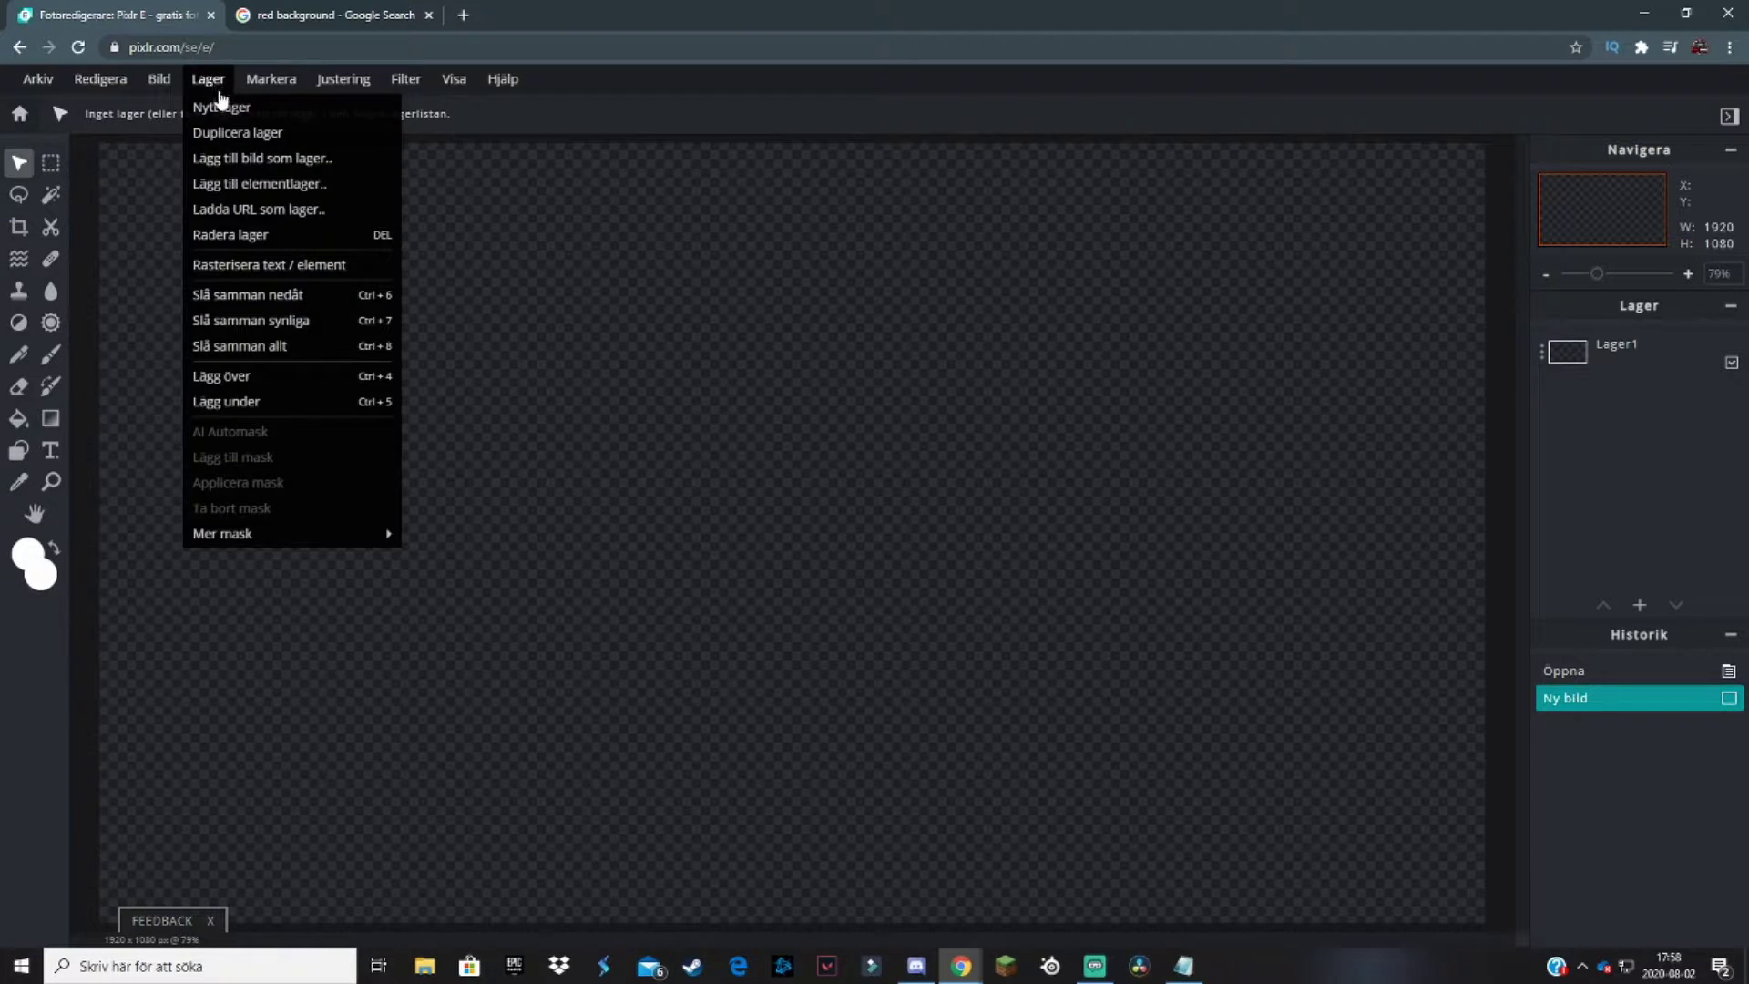
pyautogui.click(305, 159)
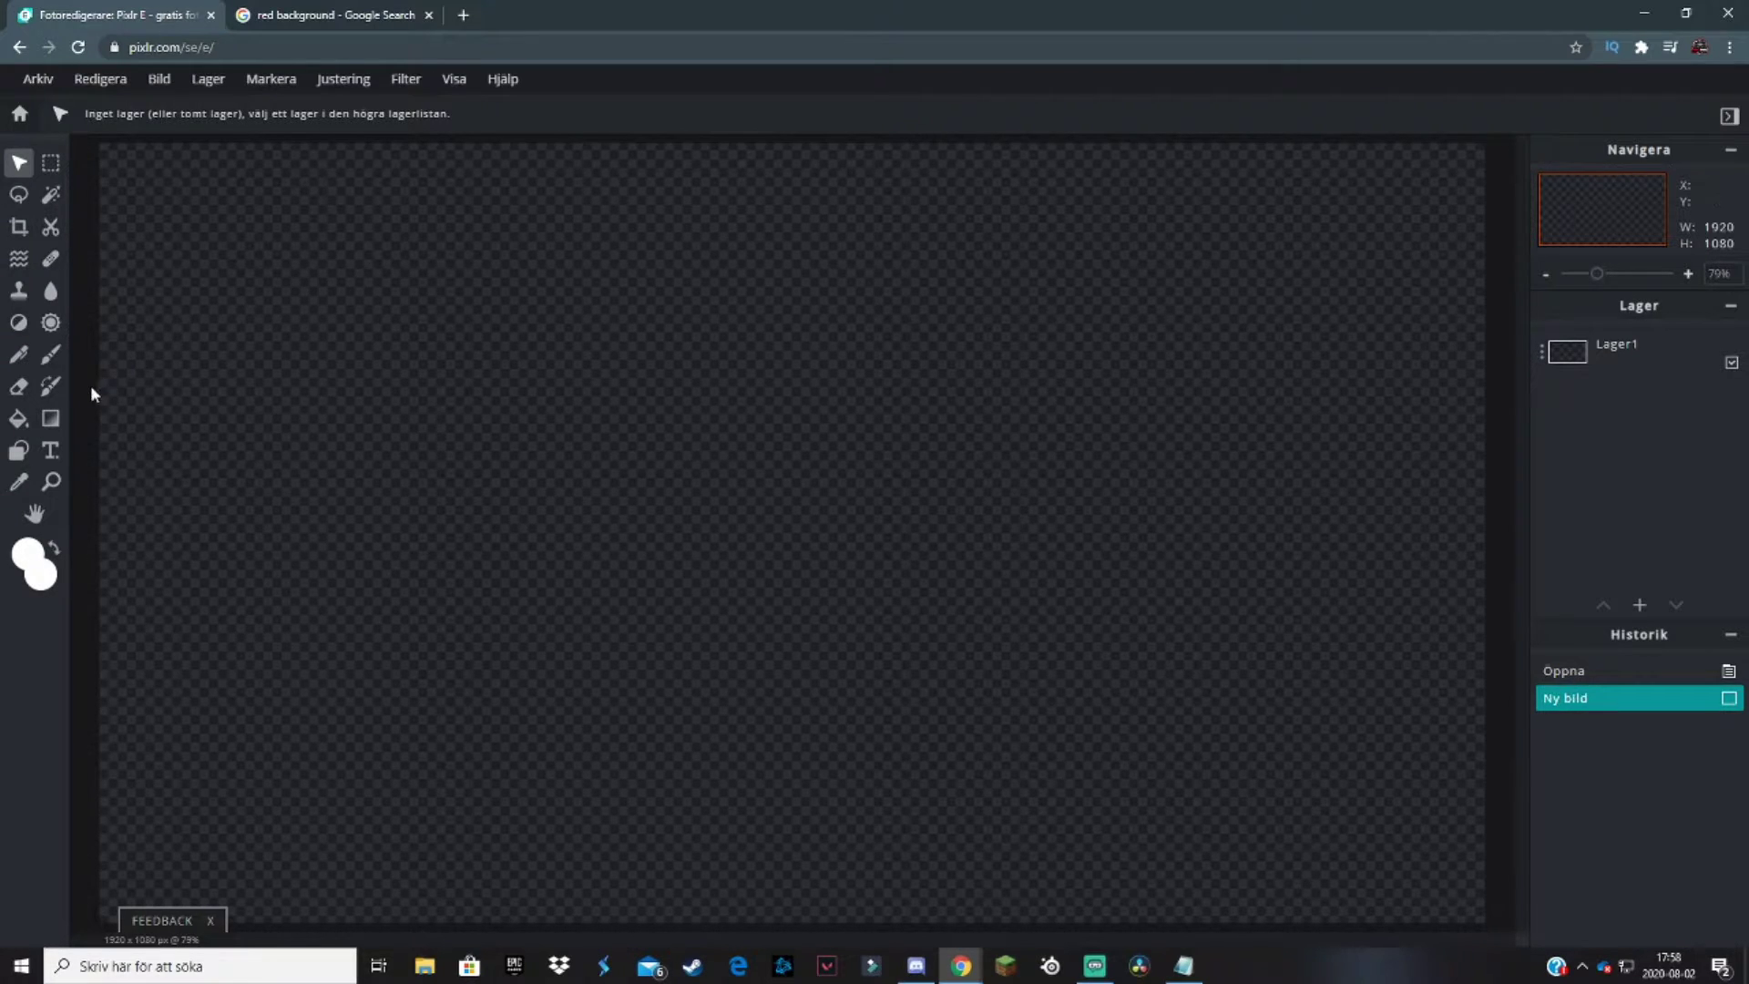
pyautogui.click(50, 418)
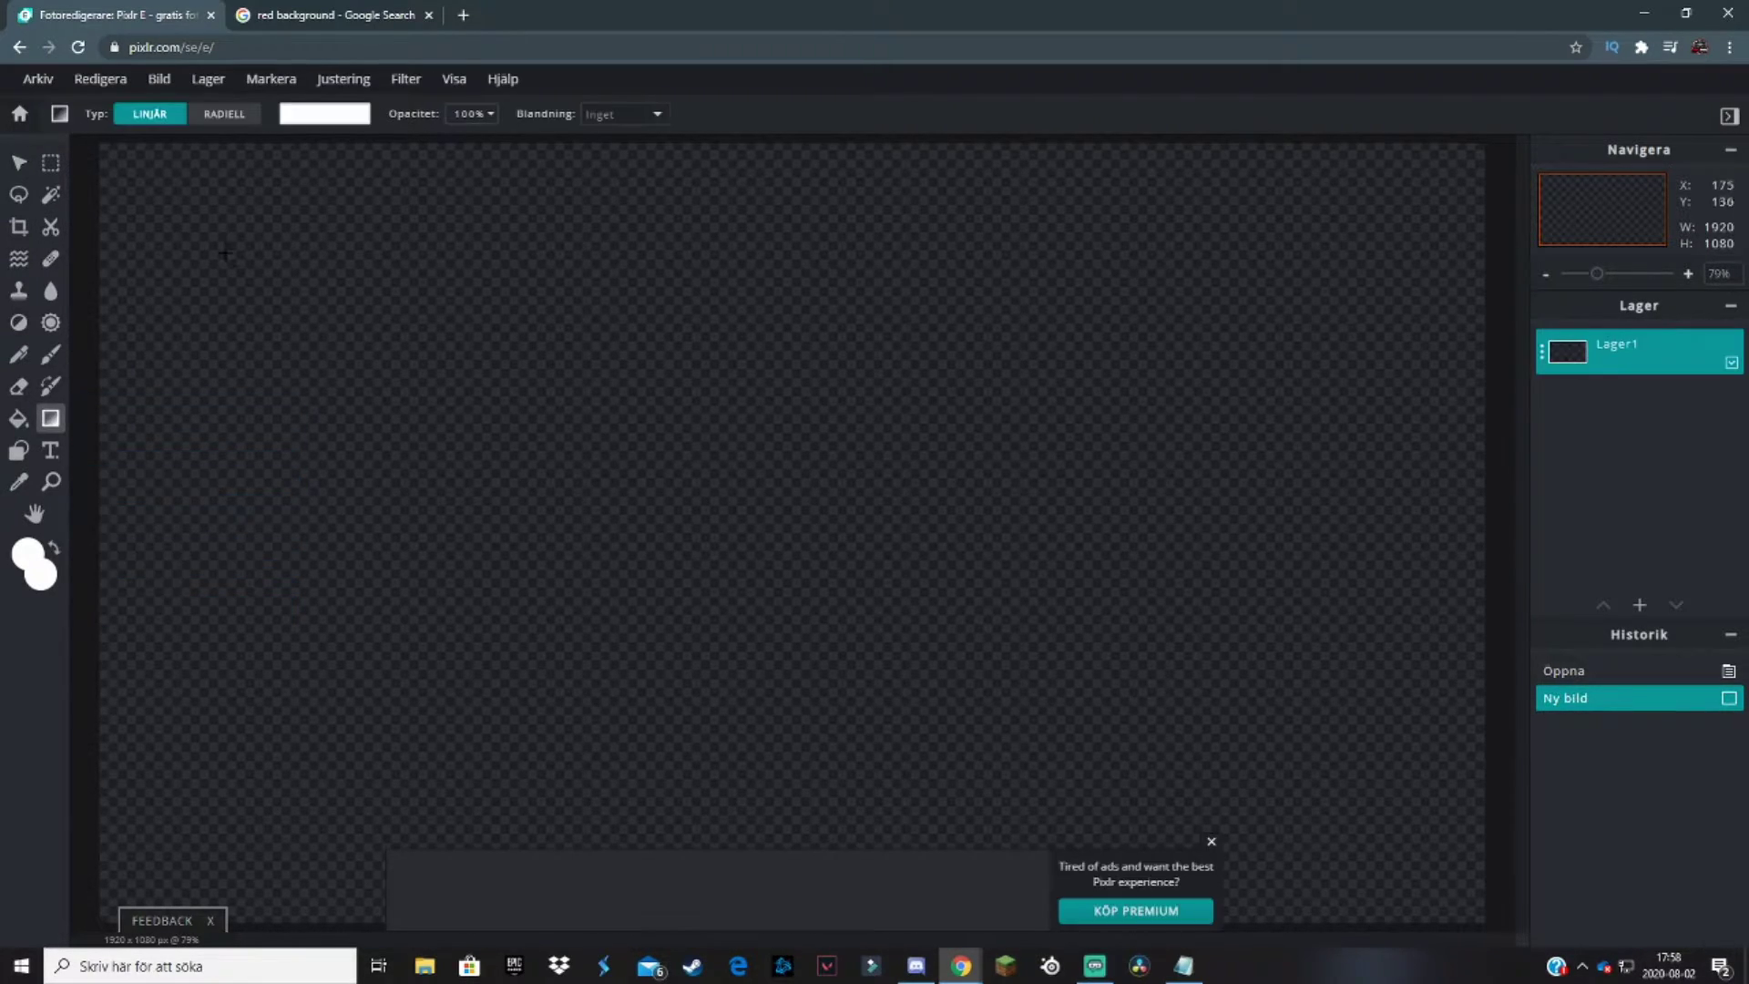
pyautogui.click(325, 113)
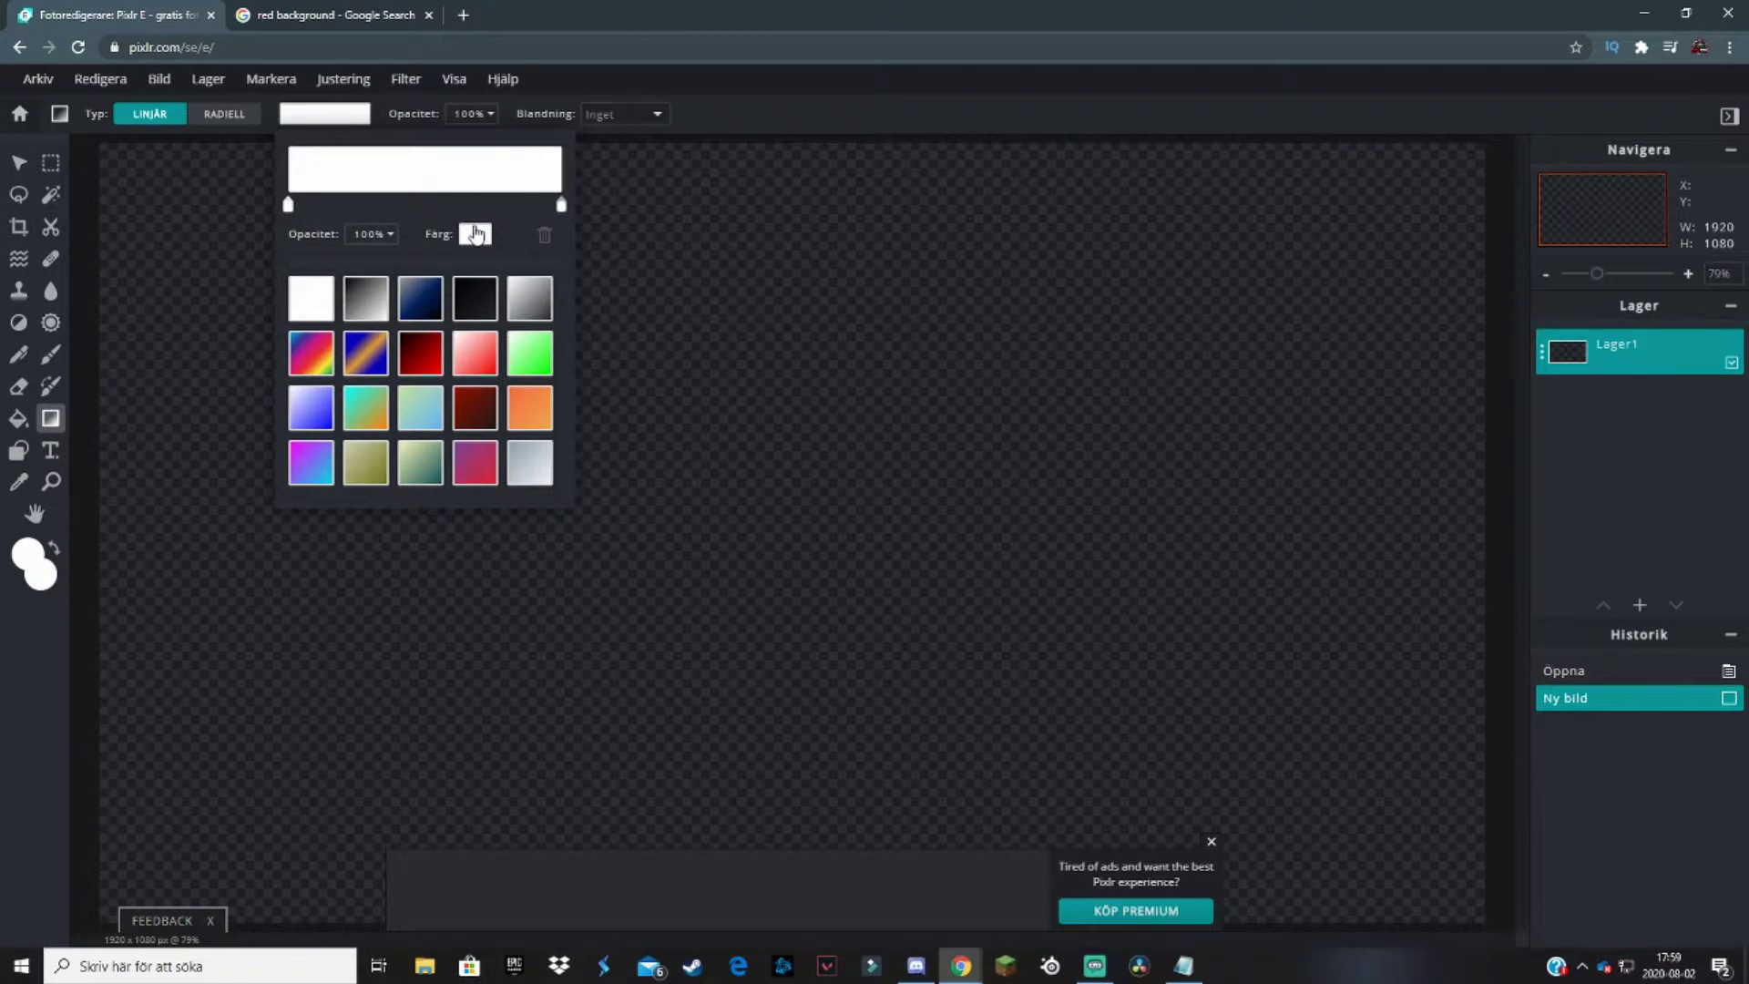
pyautogui.click(476, 234)
pyautogui.moveTo(742, 423); pyautogui.dragTo(781, 418)
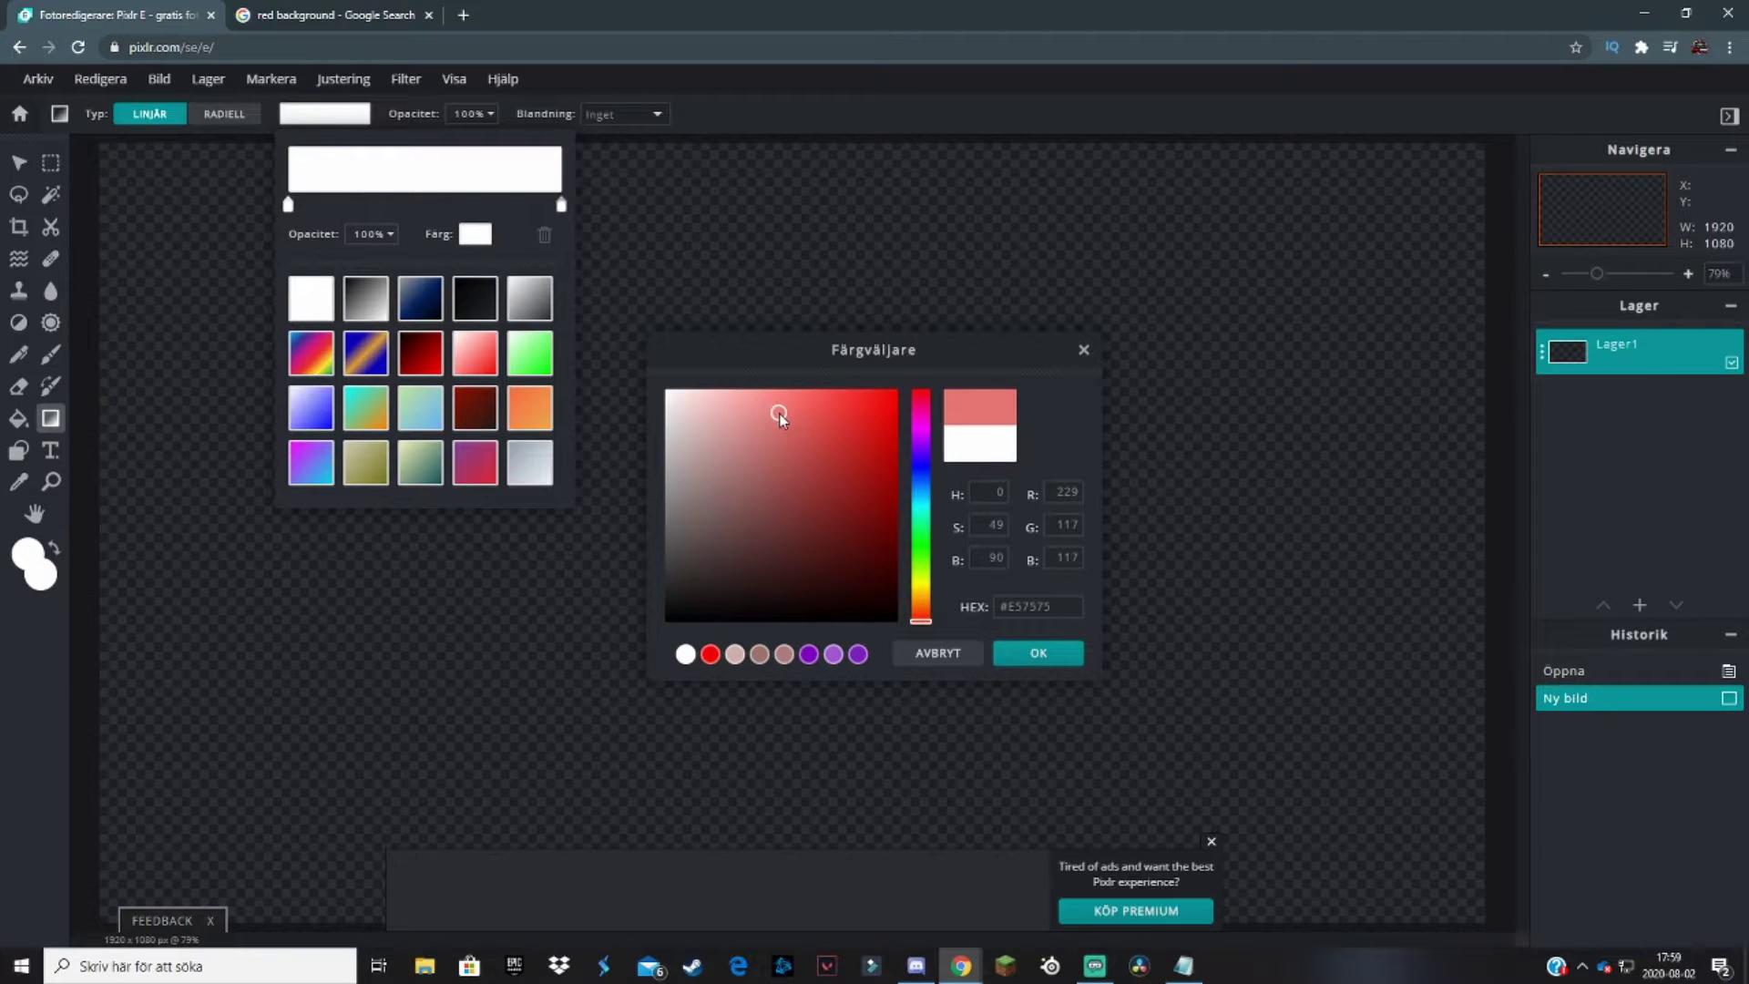
pyautogui.click(1041, 653)
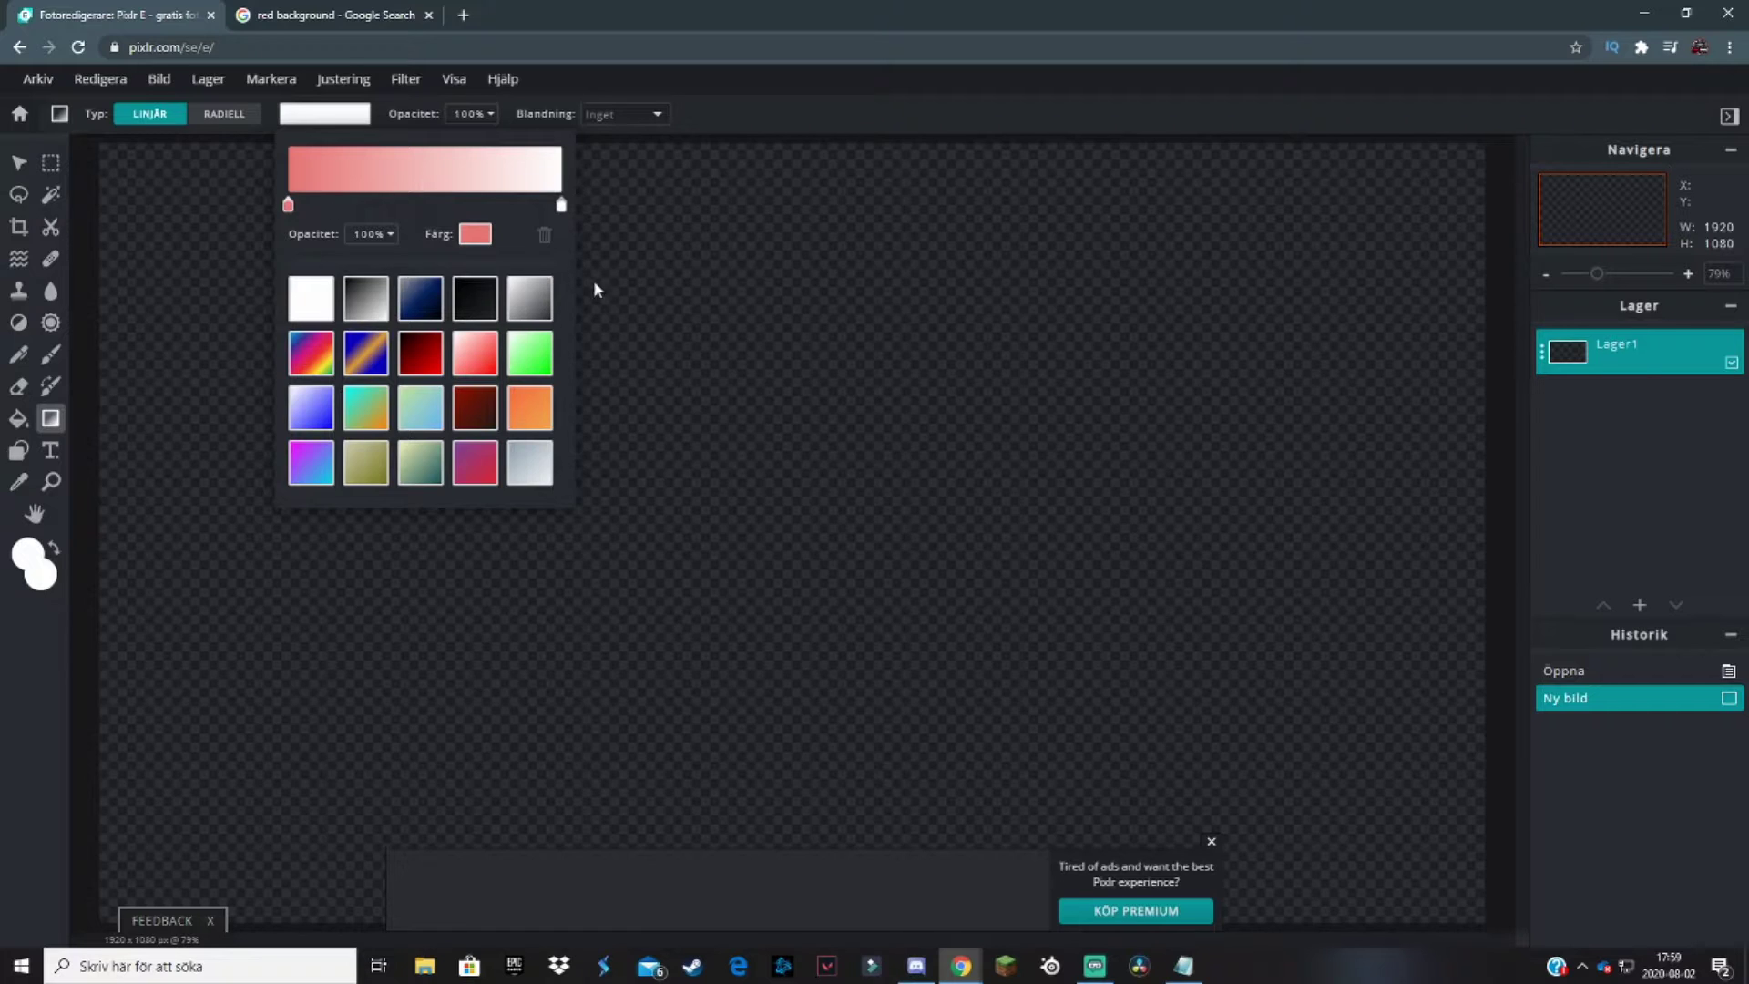
# - Set the gradient's right stop to pure red #FF0000 and close the gradient editor
pyautogui.click(561, 206)
pyautogui.click(475, 234)
pyautogui.moveTo(847, 416); pyautogui.dragTo(906, 368)
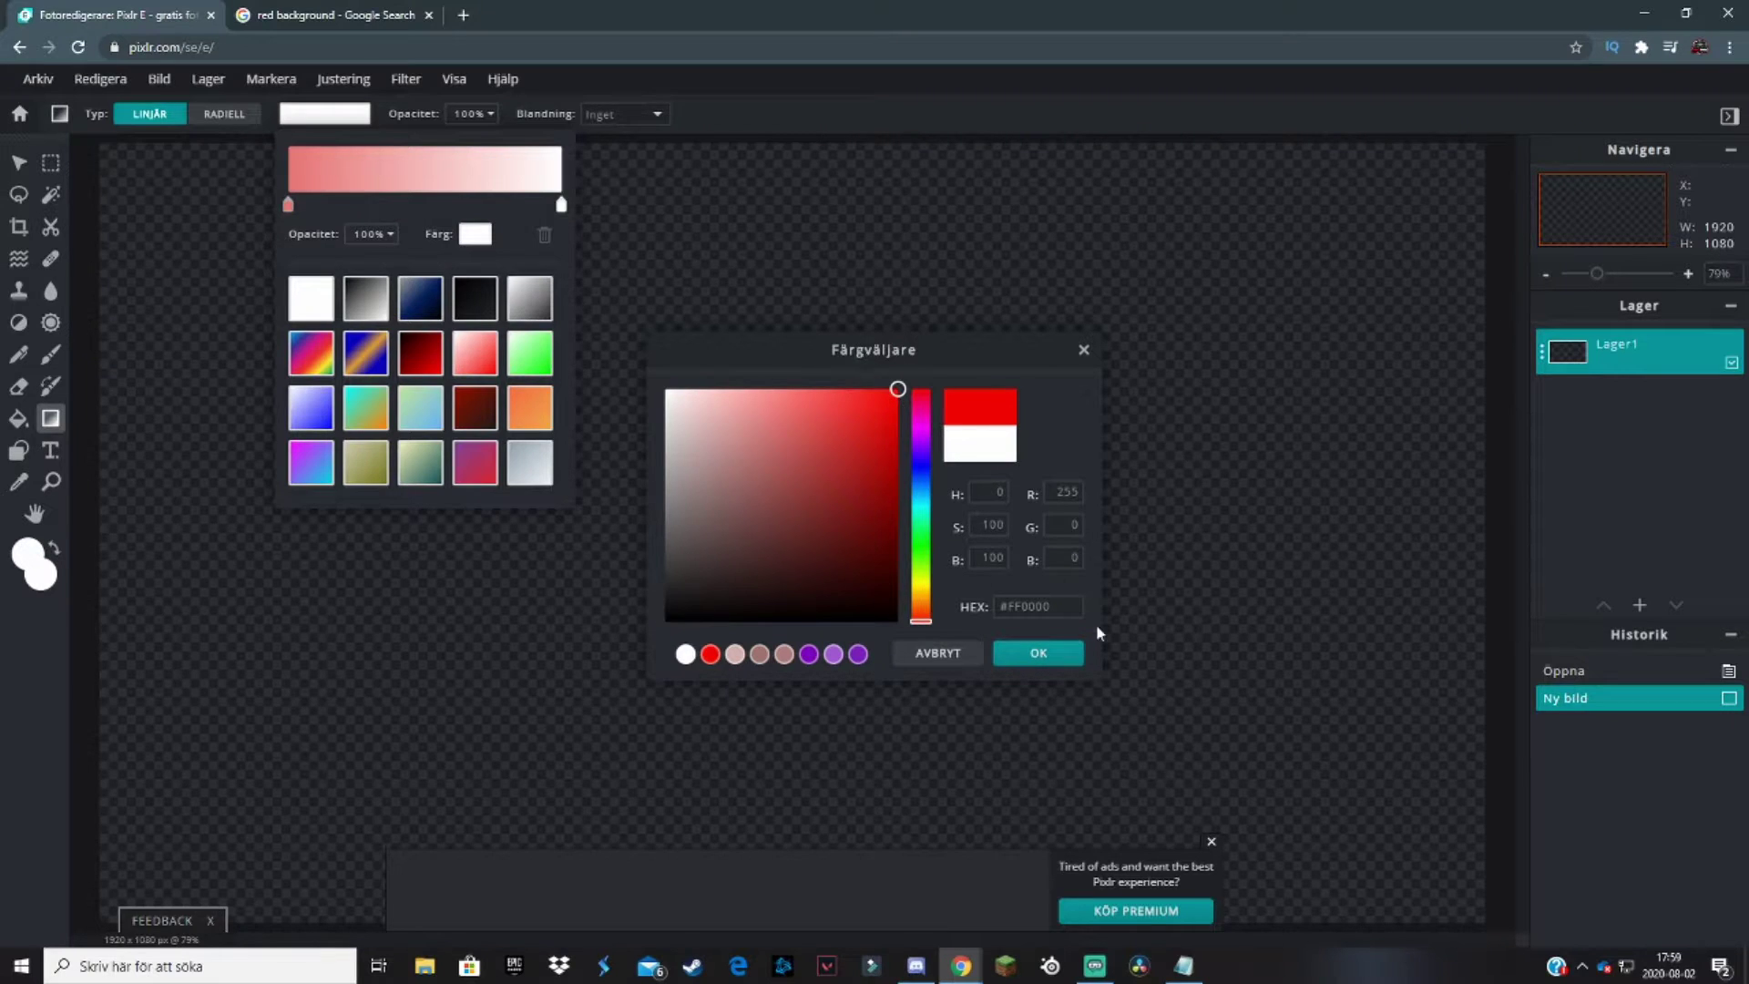
pyautogui.click(1032, 652)
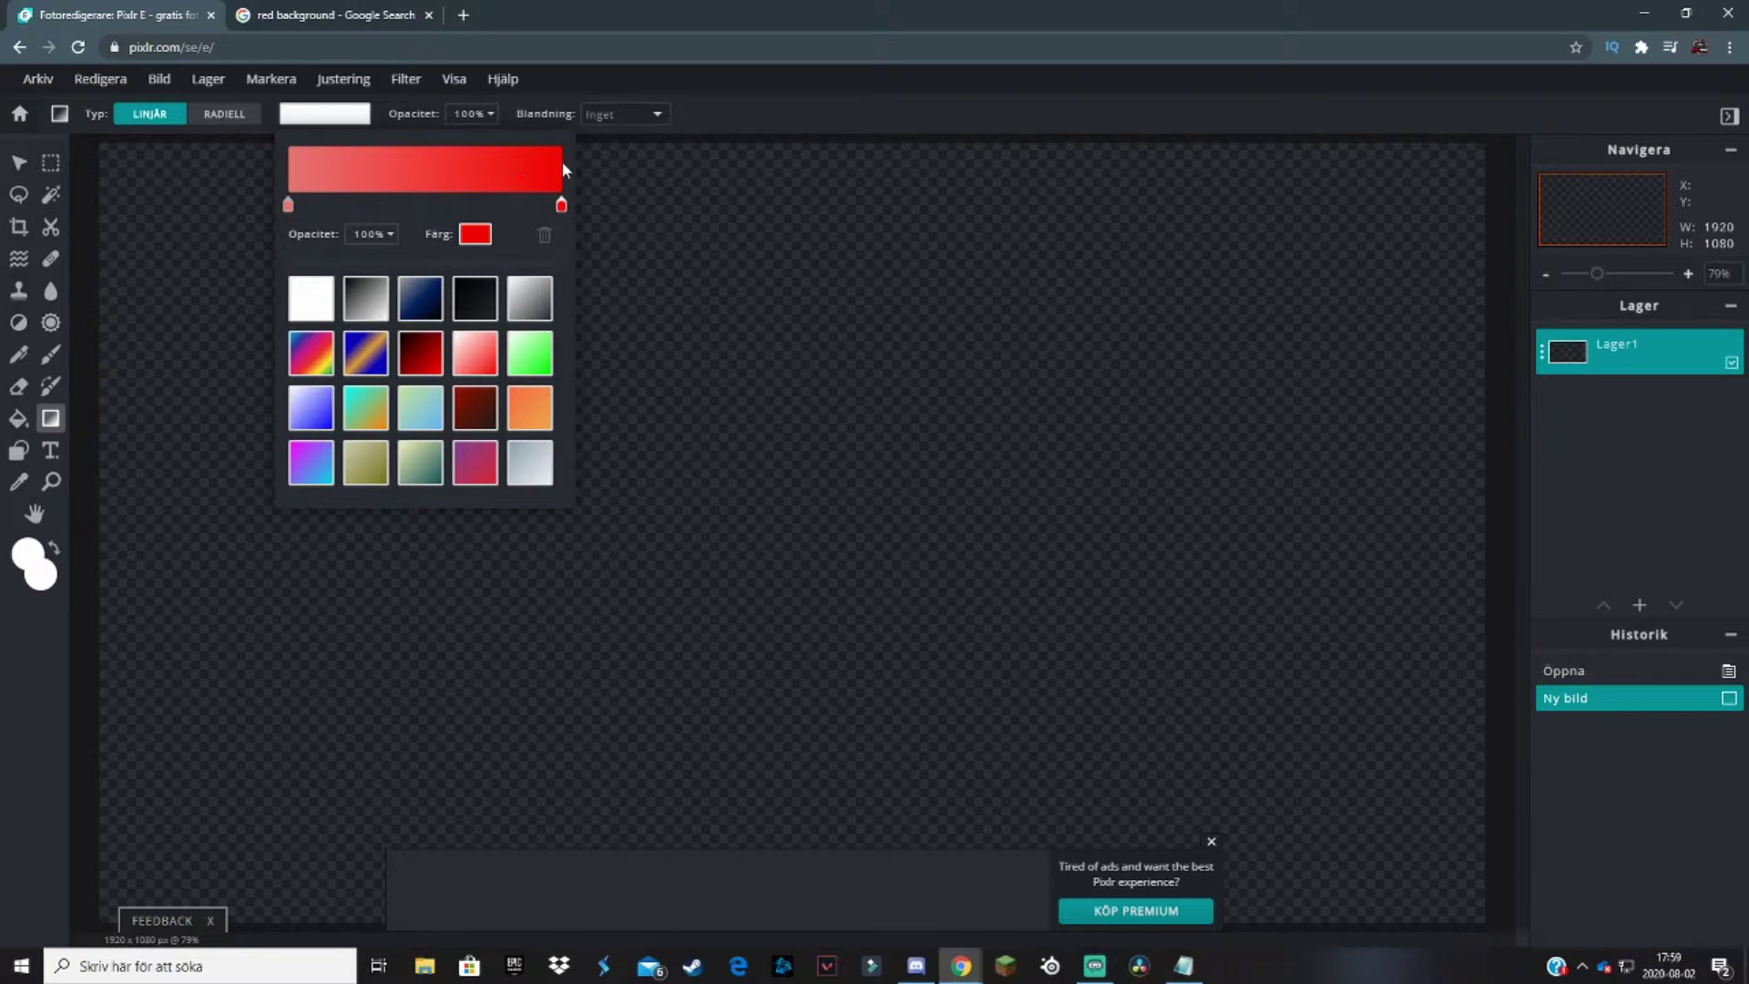
pyautogui.click(719, 111)
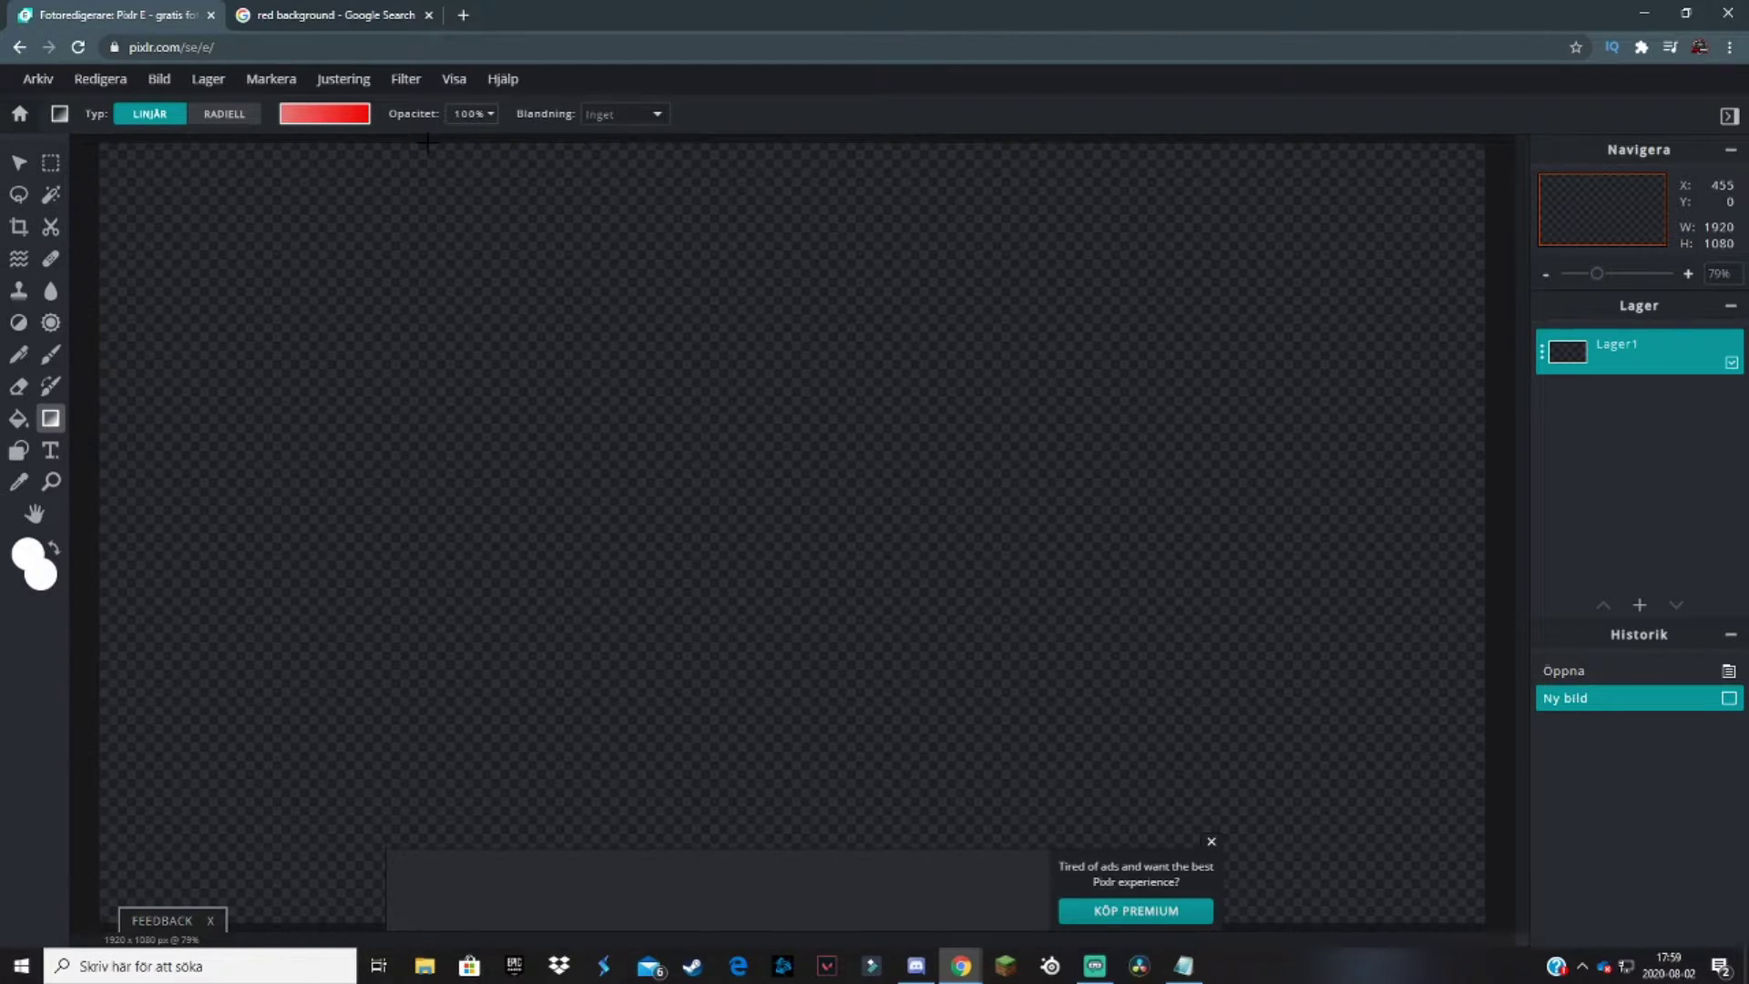
pyautogui.click(330, 118)
pyautogui.click(891, 101)
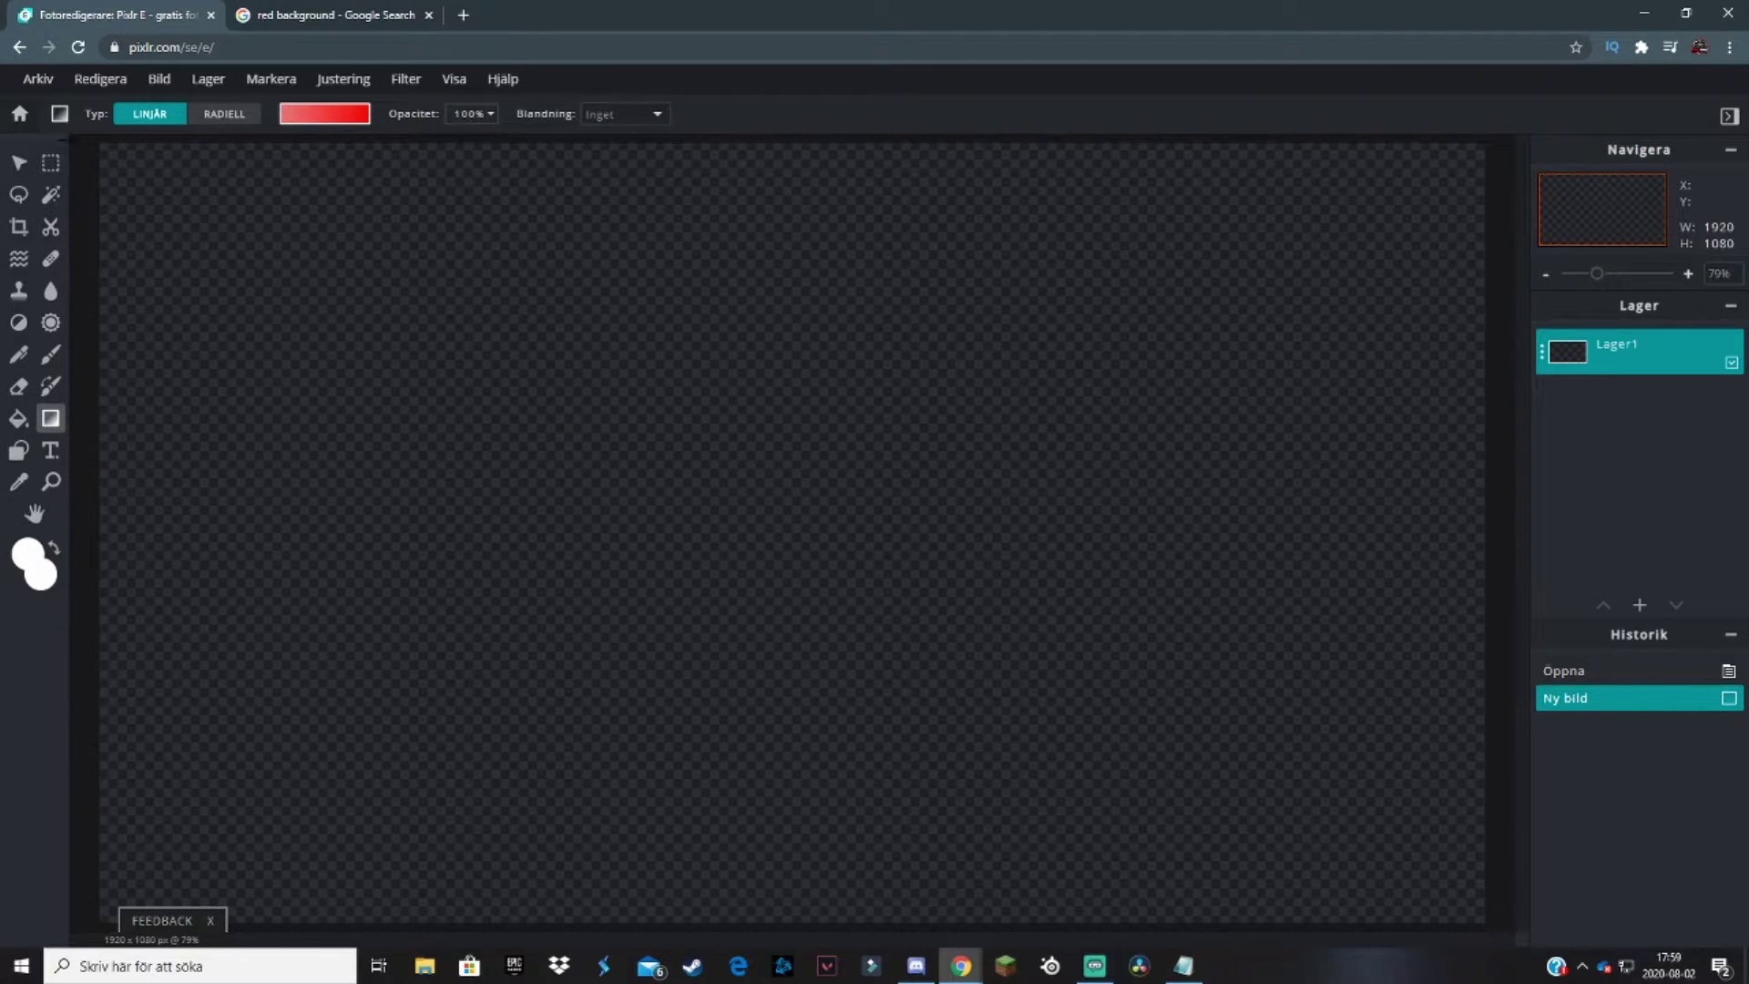
# - Draw a trial diagonal gradient across the canvas, then undo it
pyautogui.moveTo(97, 143); pyautogui.dragTo(1164, 922)
pyautogui.moveTo(1312, 936); pyautogui.dragTo(1504, 941)
pyautogui.moveTo(1504, 940); pyautogui.dragTo(1491, 928)
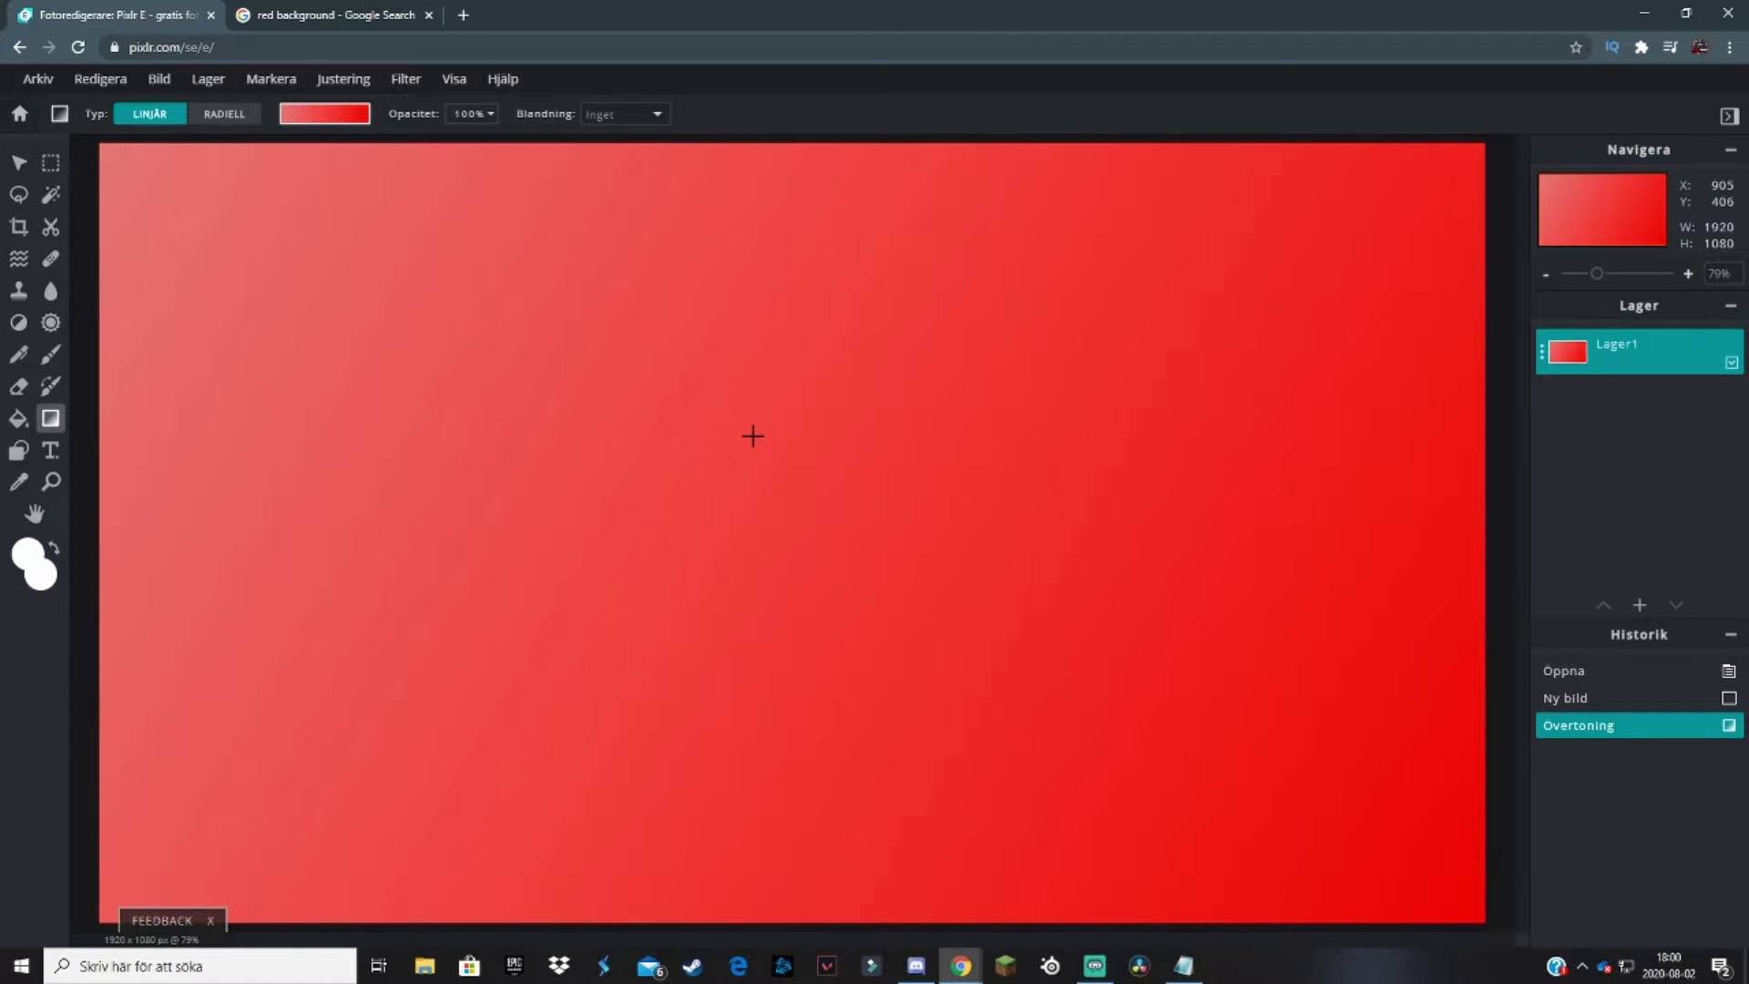
pyautogui.click(1576, 698)
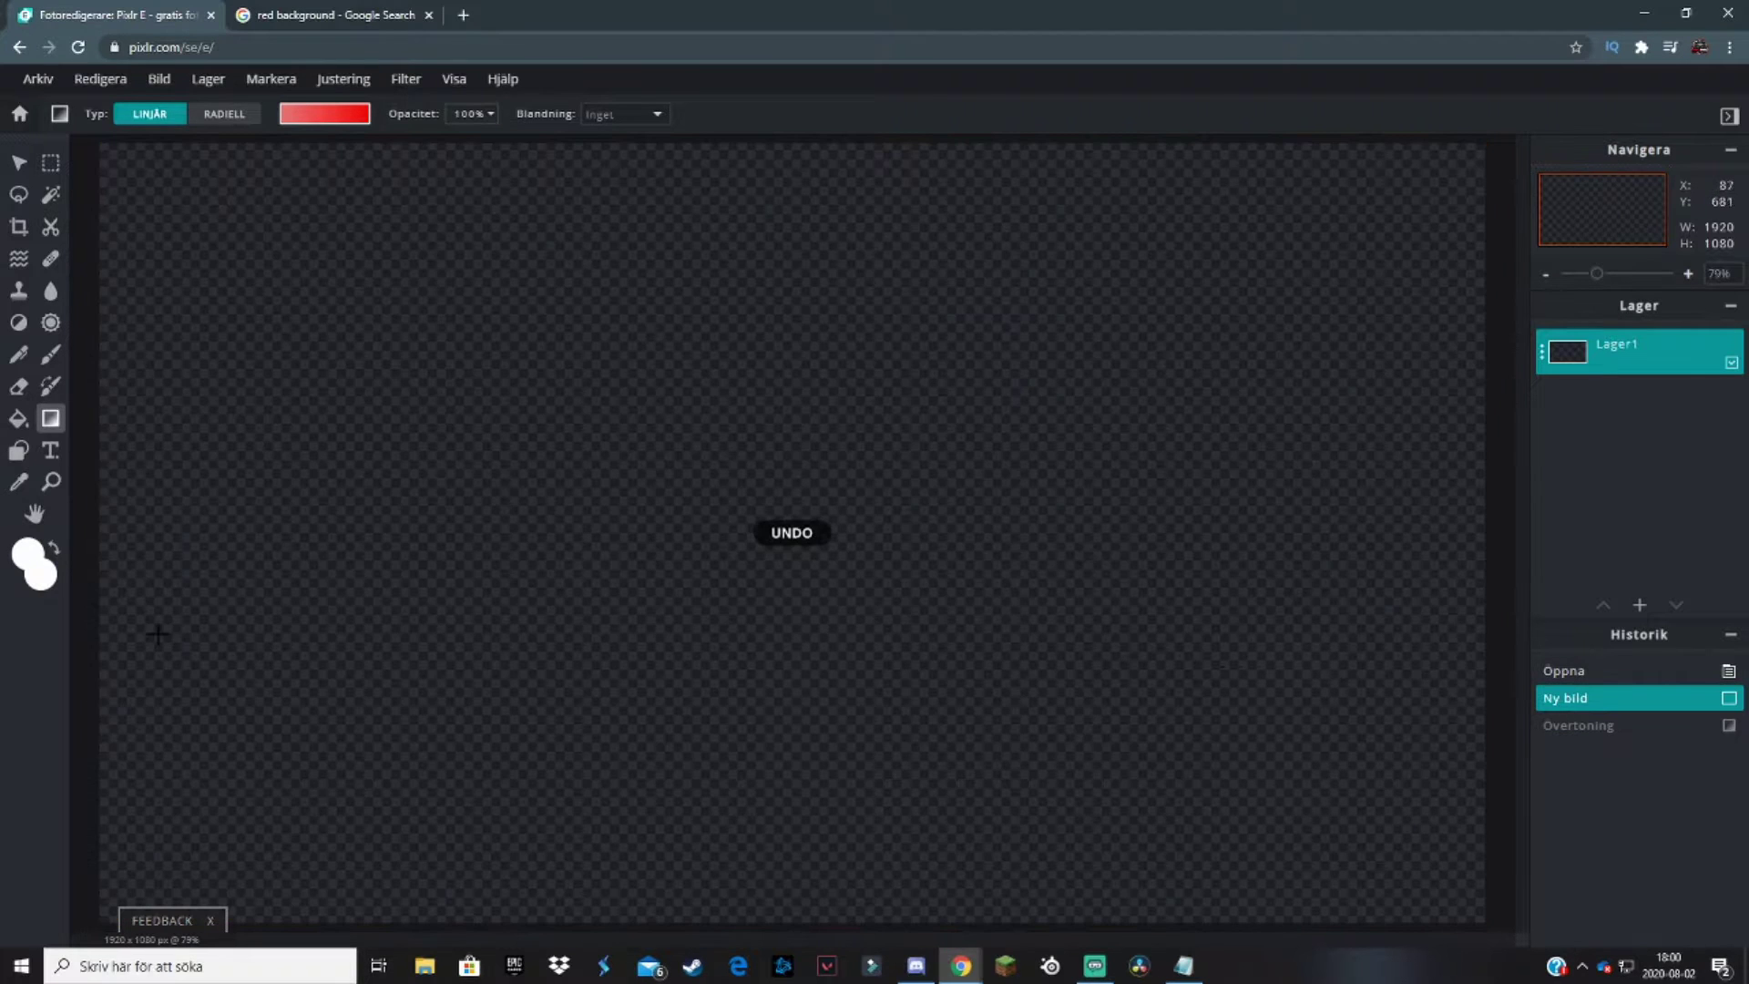
# - Set the main painting colour to red #F81E1E
pyautogui.click(27, 554)
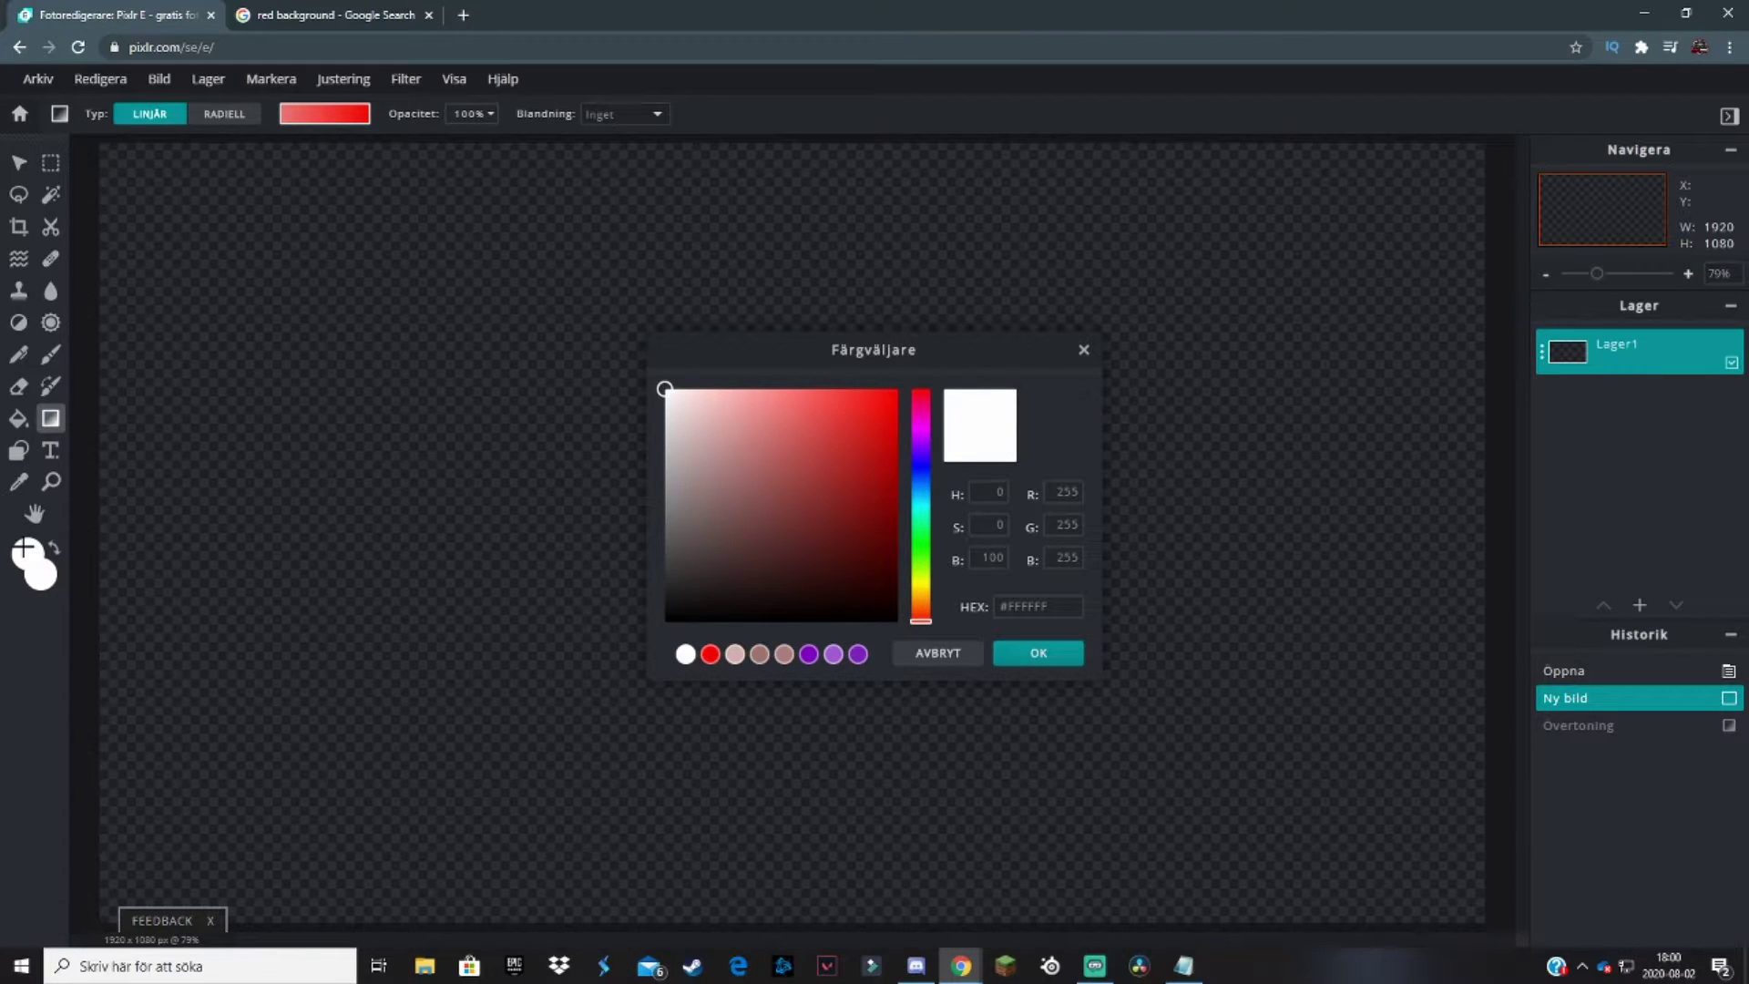
pyautogui.moveTo(866, 419); pyautogui.dragTo(902, 359)
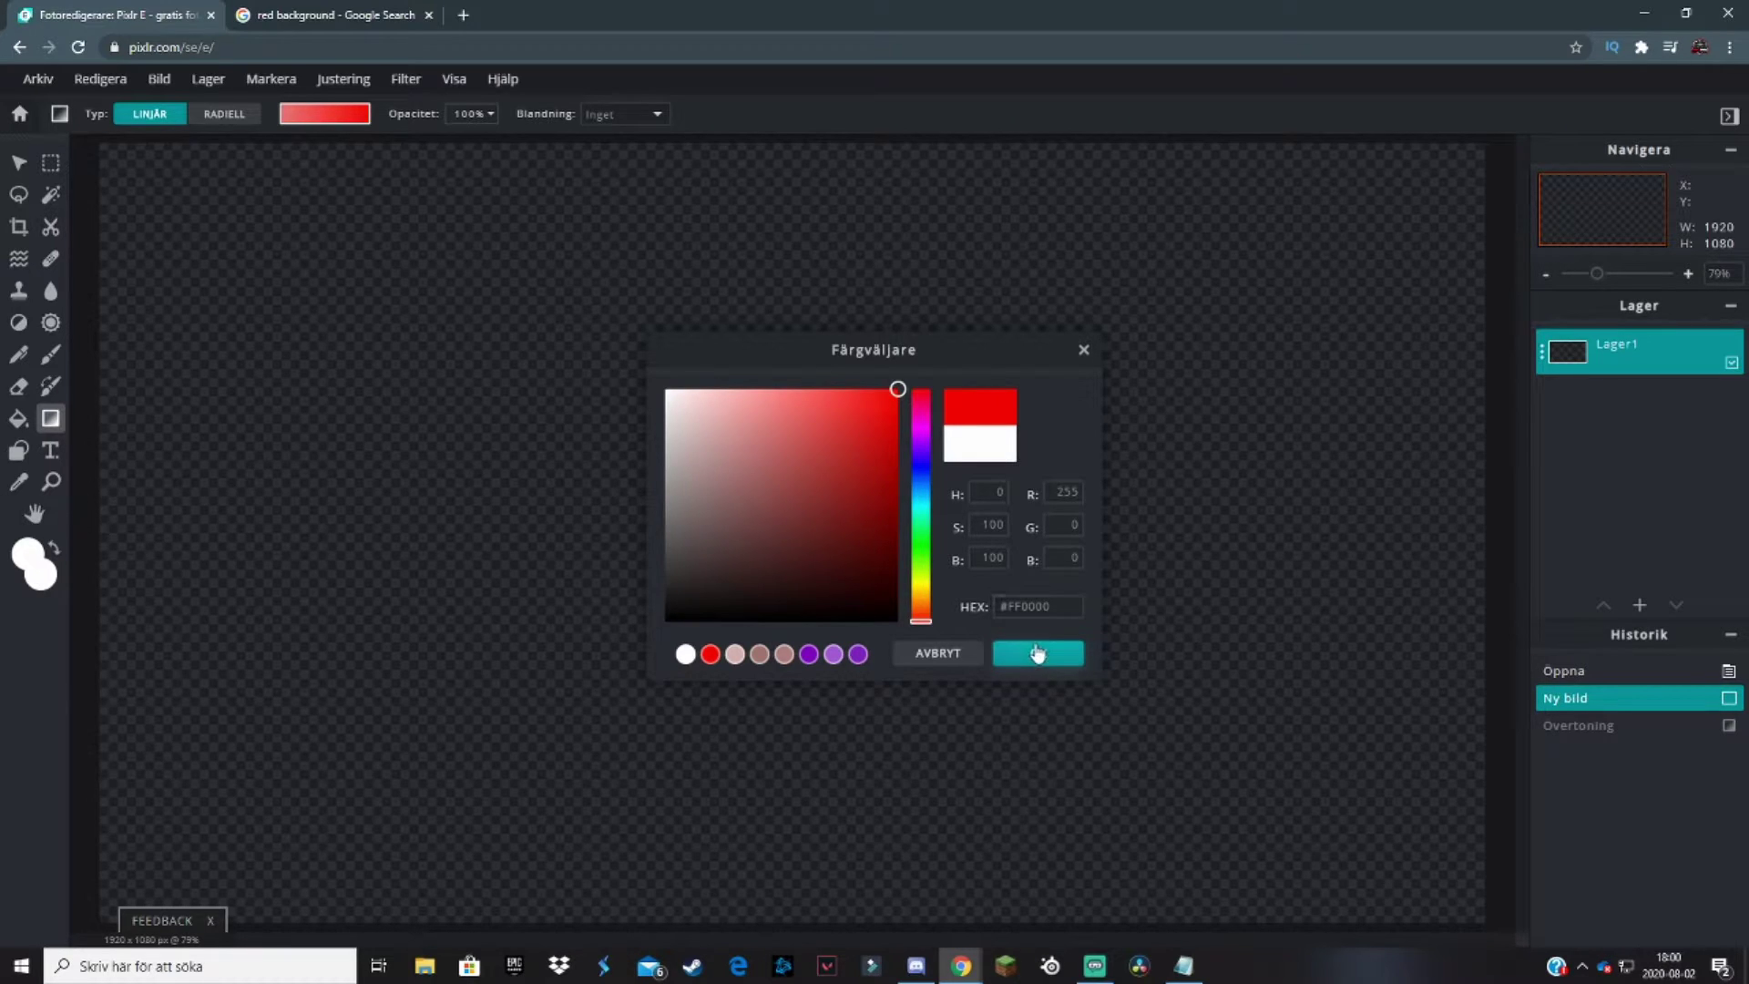
pyautogui.moveTo(858, 413); pyautogui.dragTo(870, 396)
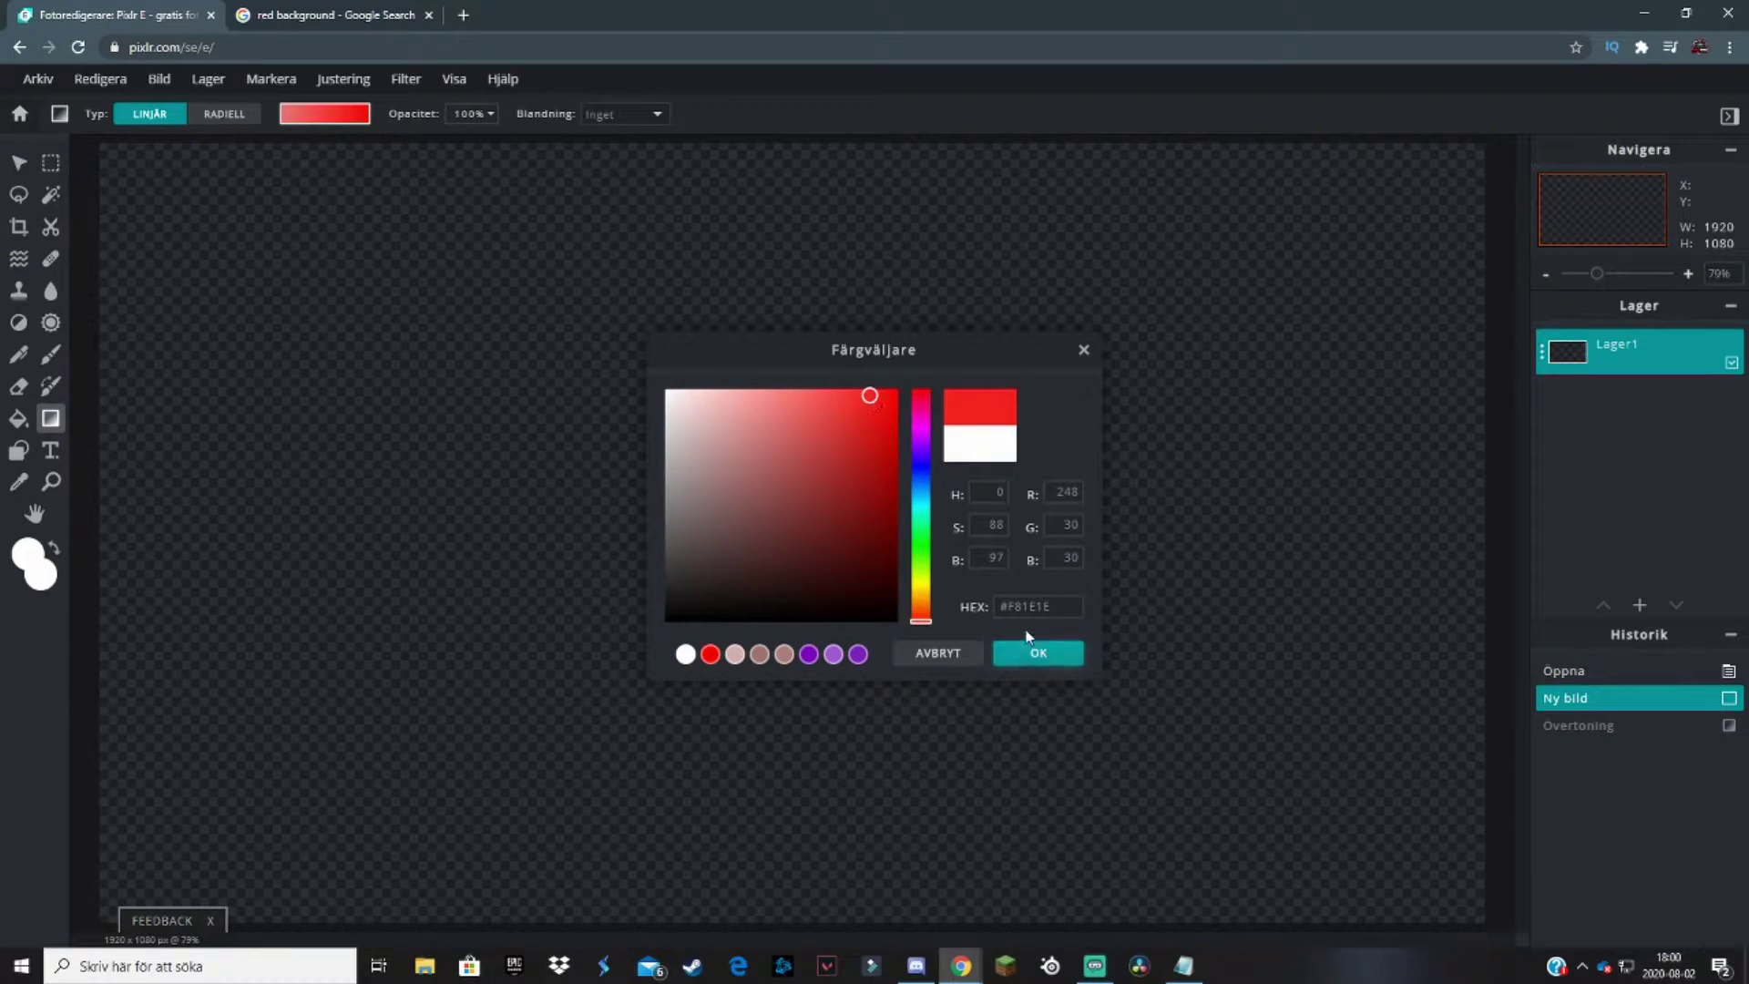
pyautogui.click(1039, 650)
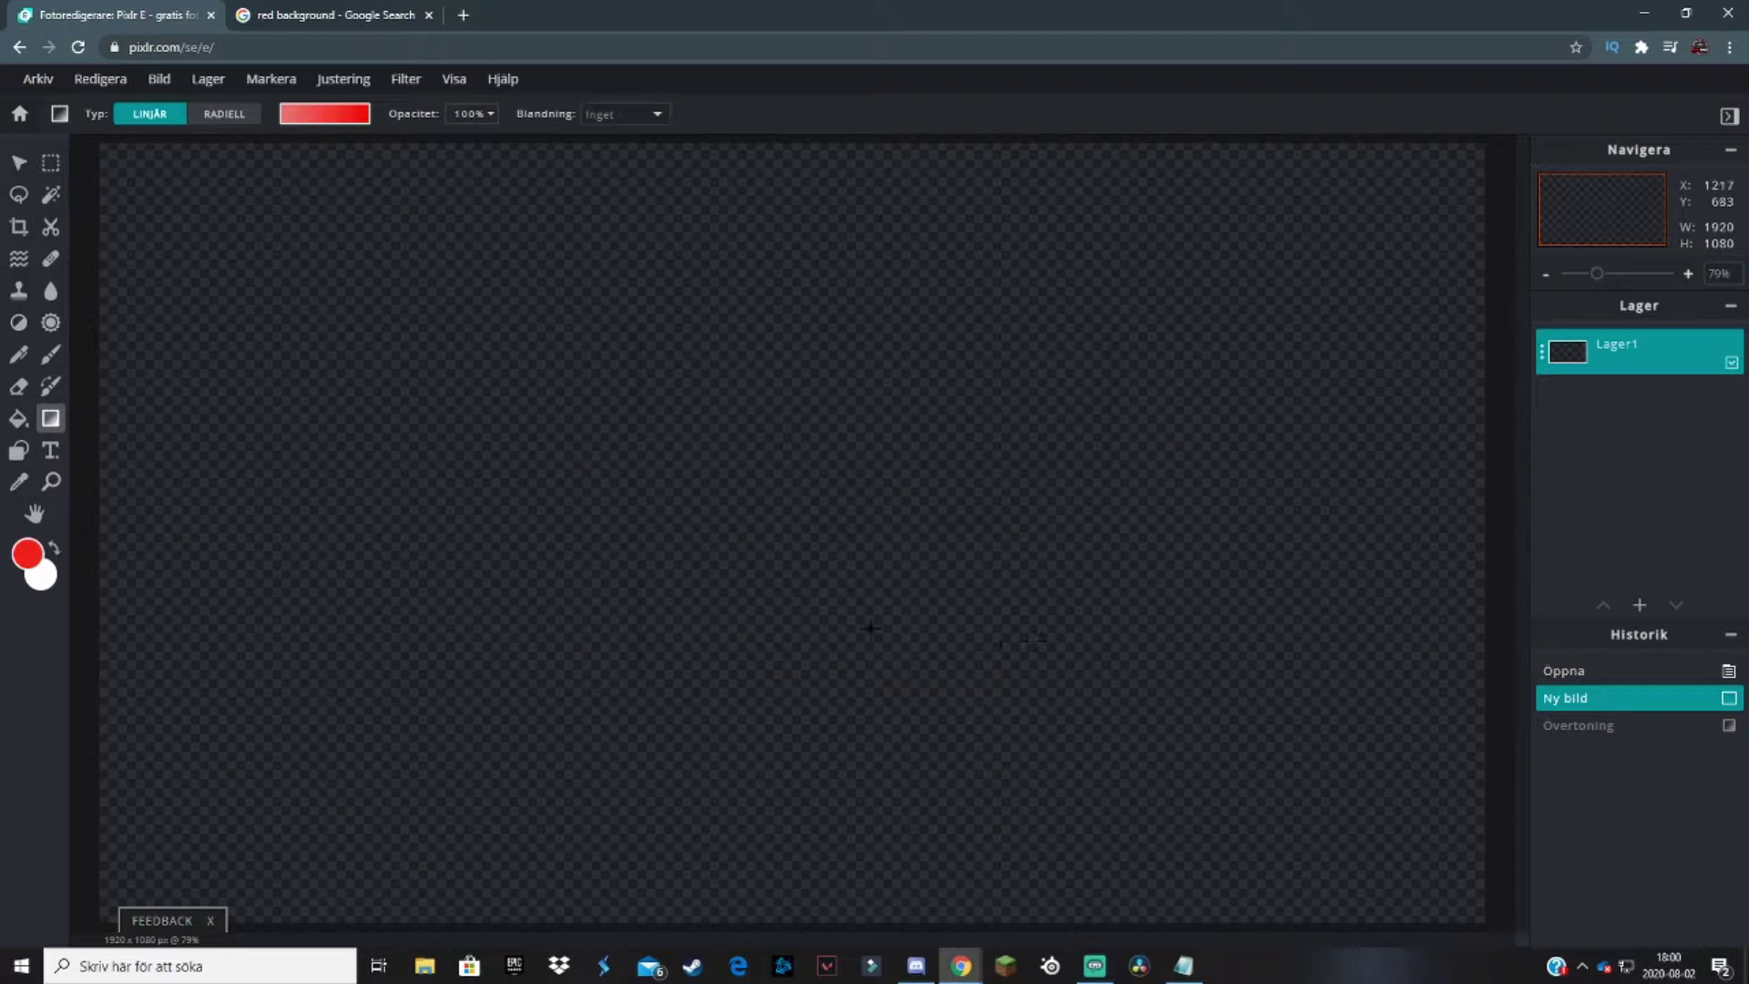
# - Fill the canvas red with the Paint Bucket, then lay a linear red gradient across it
pyautogui.click(16, 419)
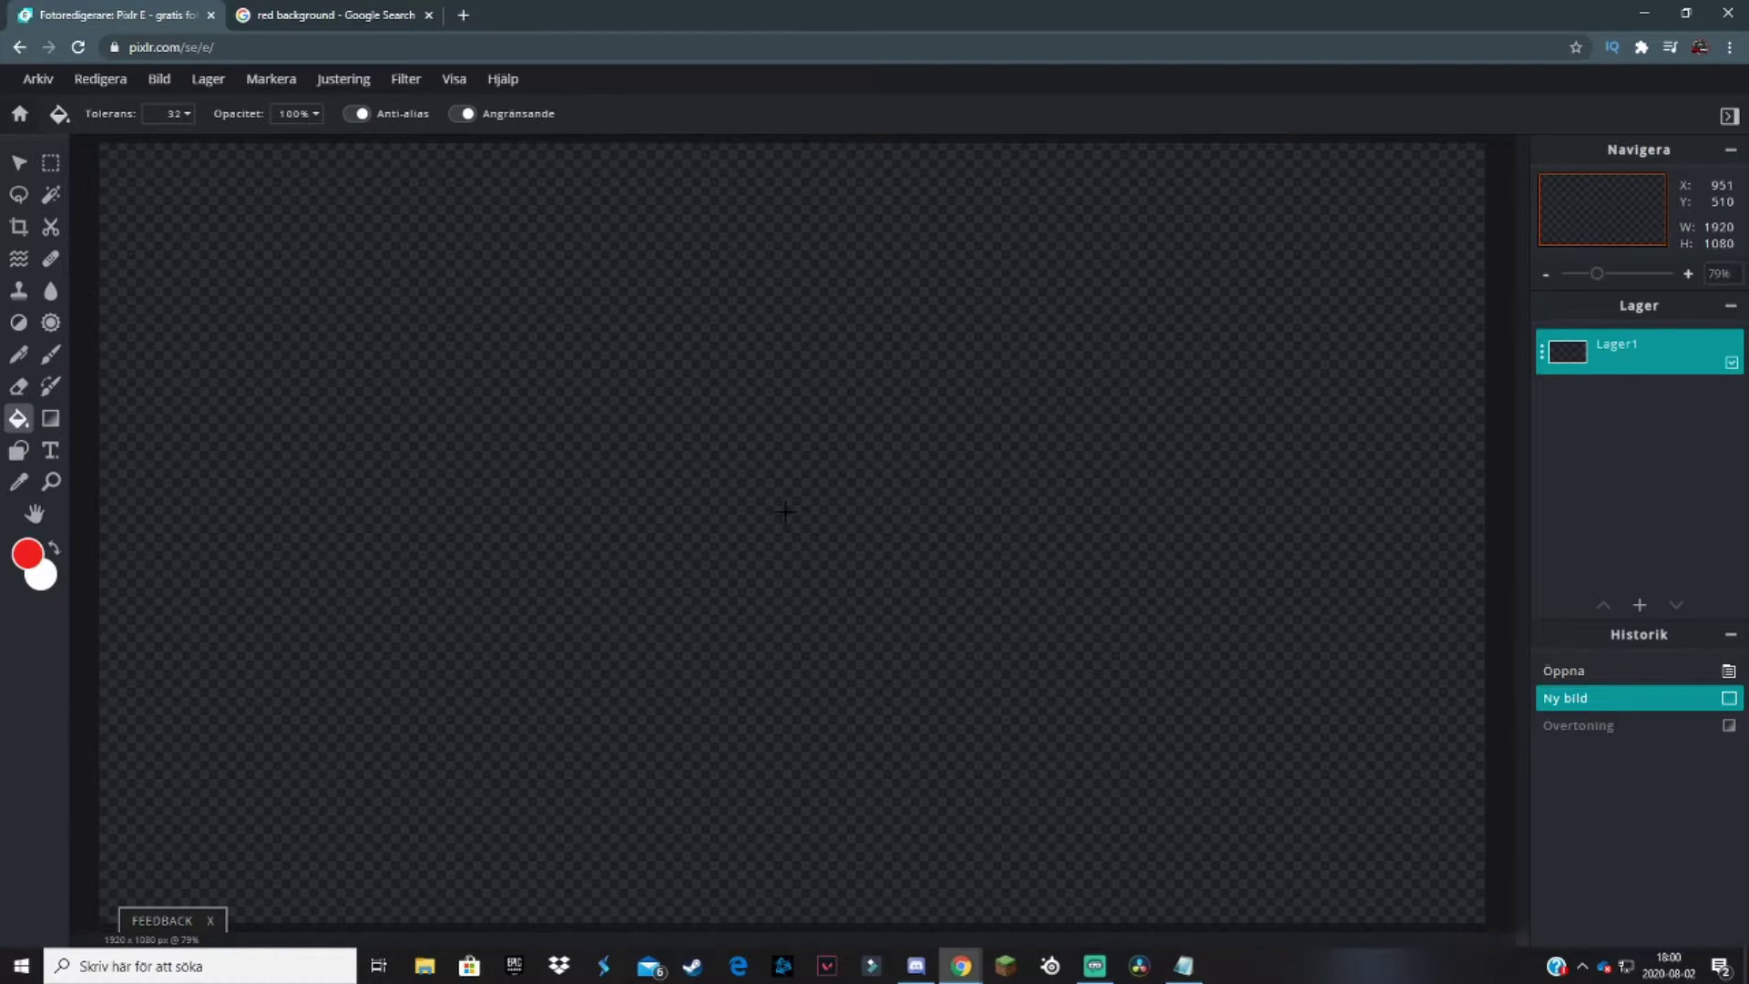
pyautogui.click(785, 512)
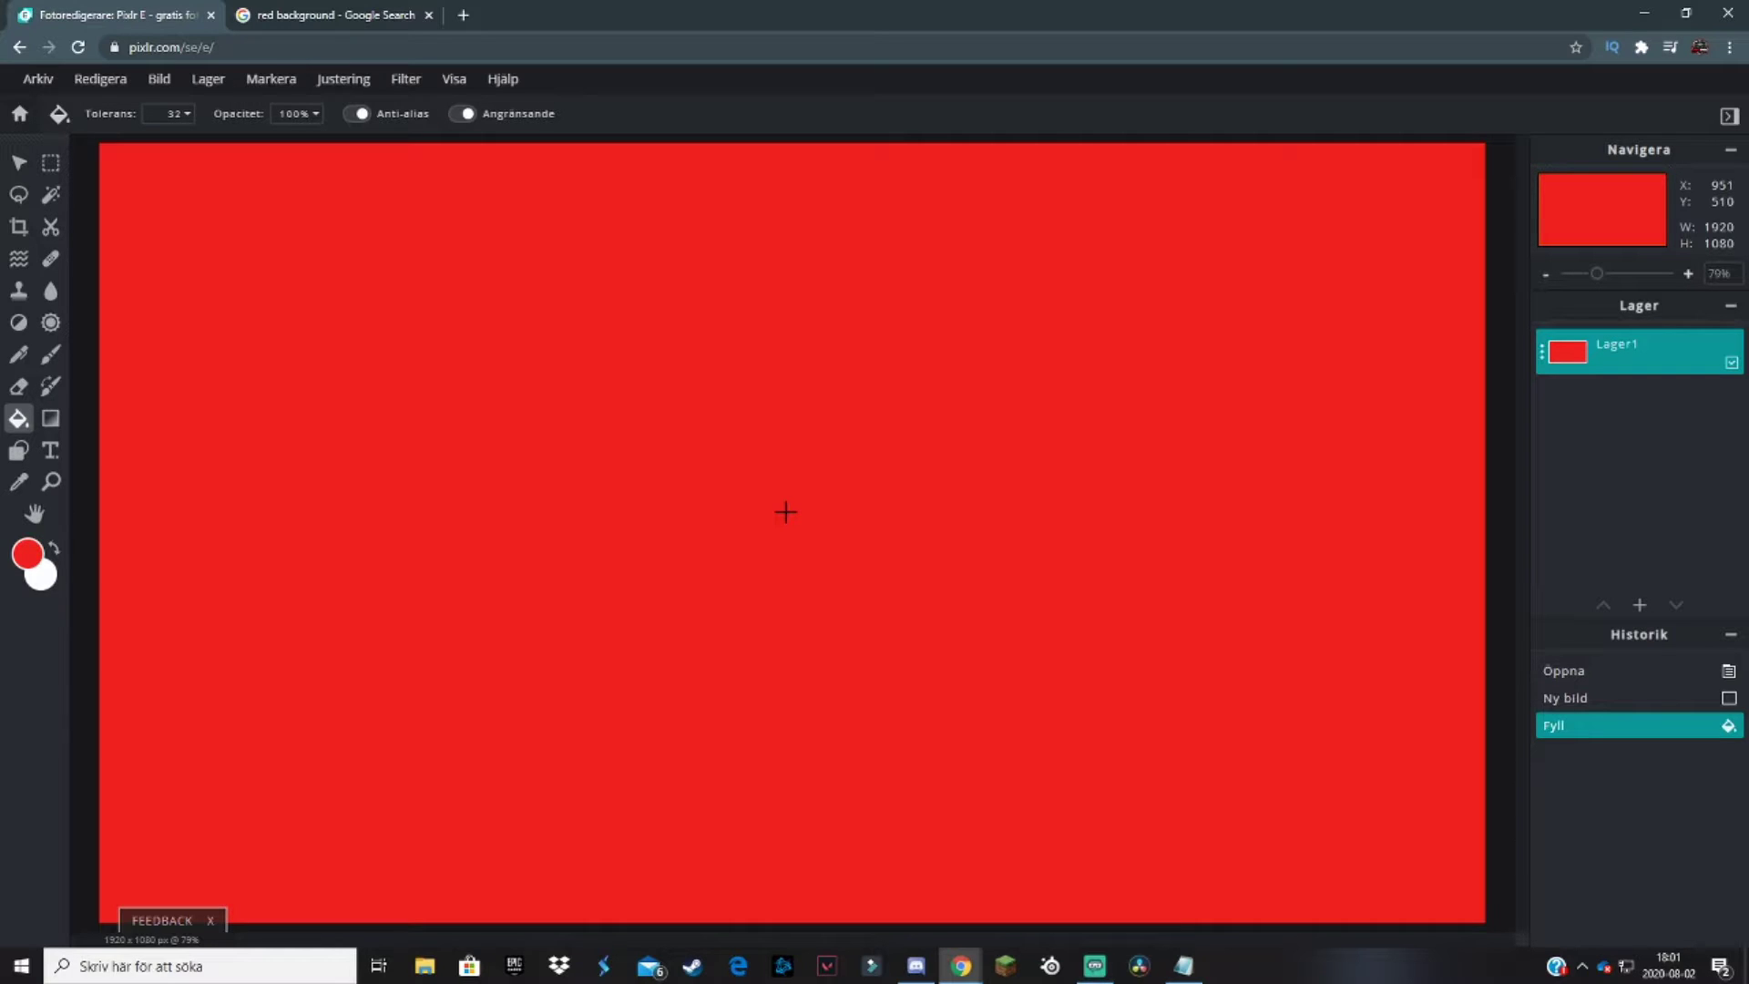
pyautogui.hotkey('ctrl', 'z')
pyautogui.press('g')
pyautogui.moveTo(786, 512); pyautogui.dragTo(1138, 673)
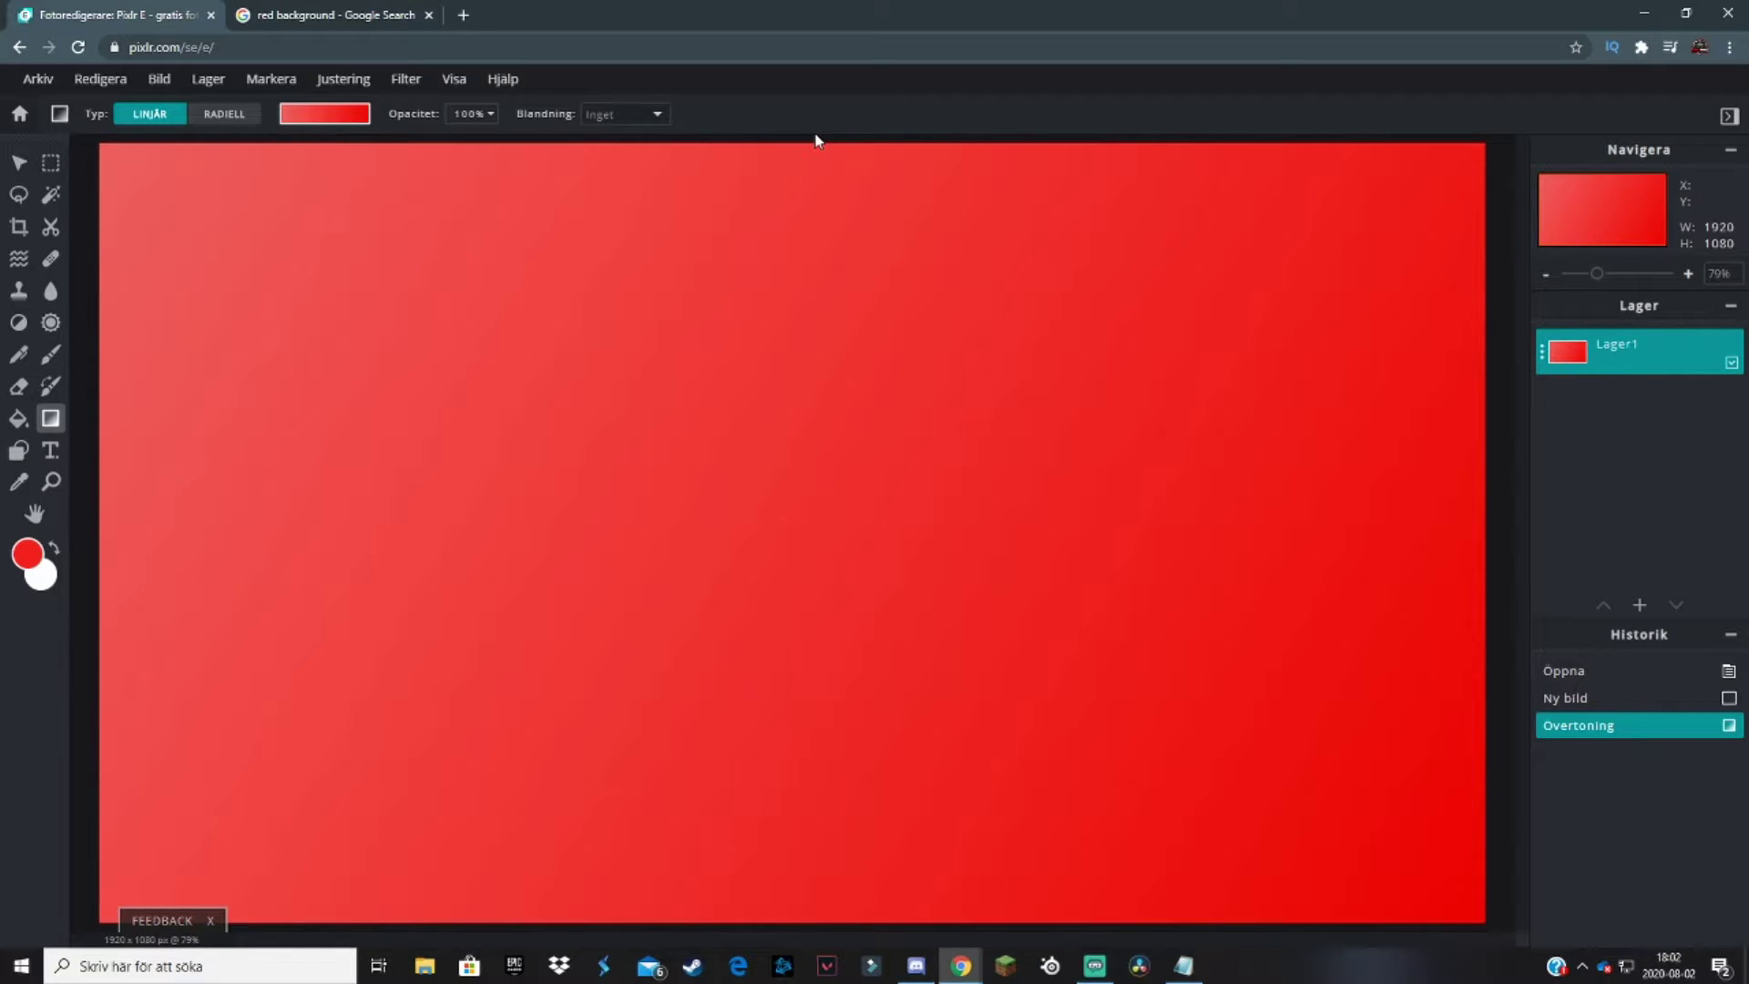
# - Add 1-1000.png from the Dokument folder as a new layer via Lager > Lägg till bild som lager
pyautogui.click(211, 83)
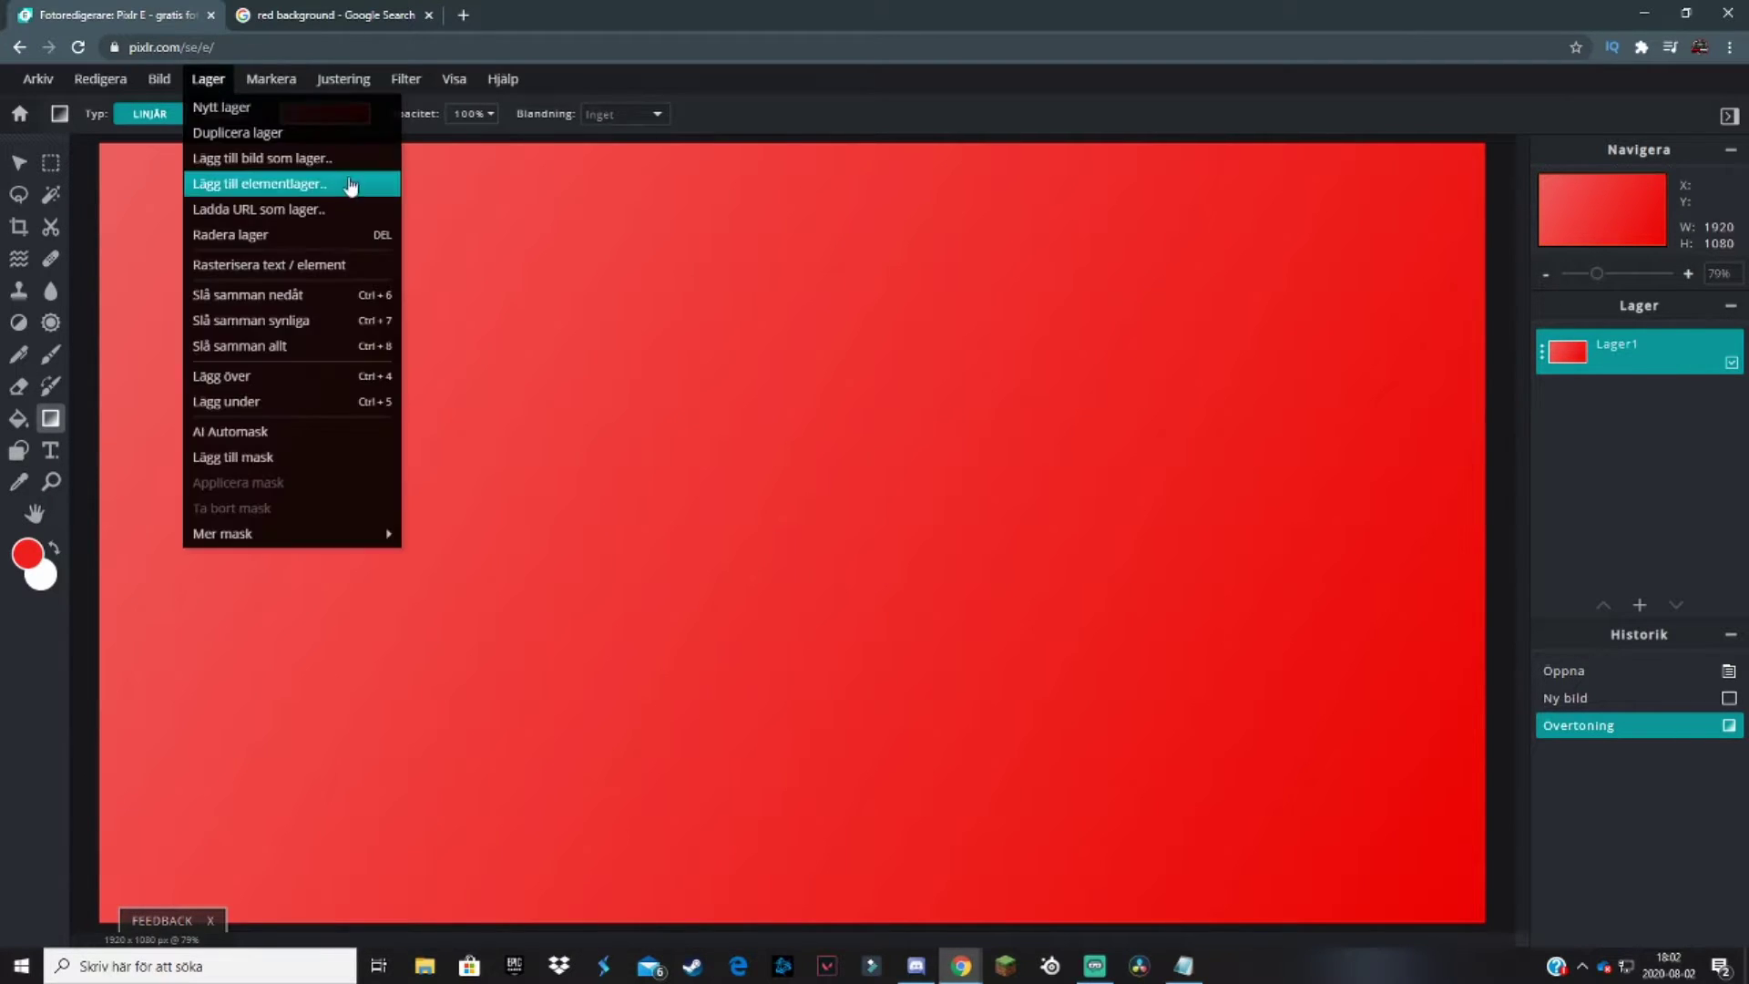
pyautogui.click(307, 161)
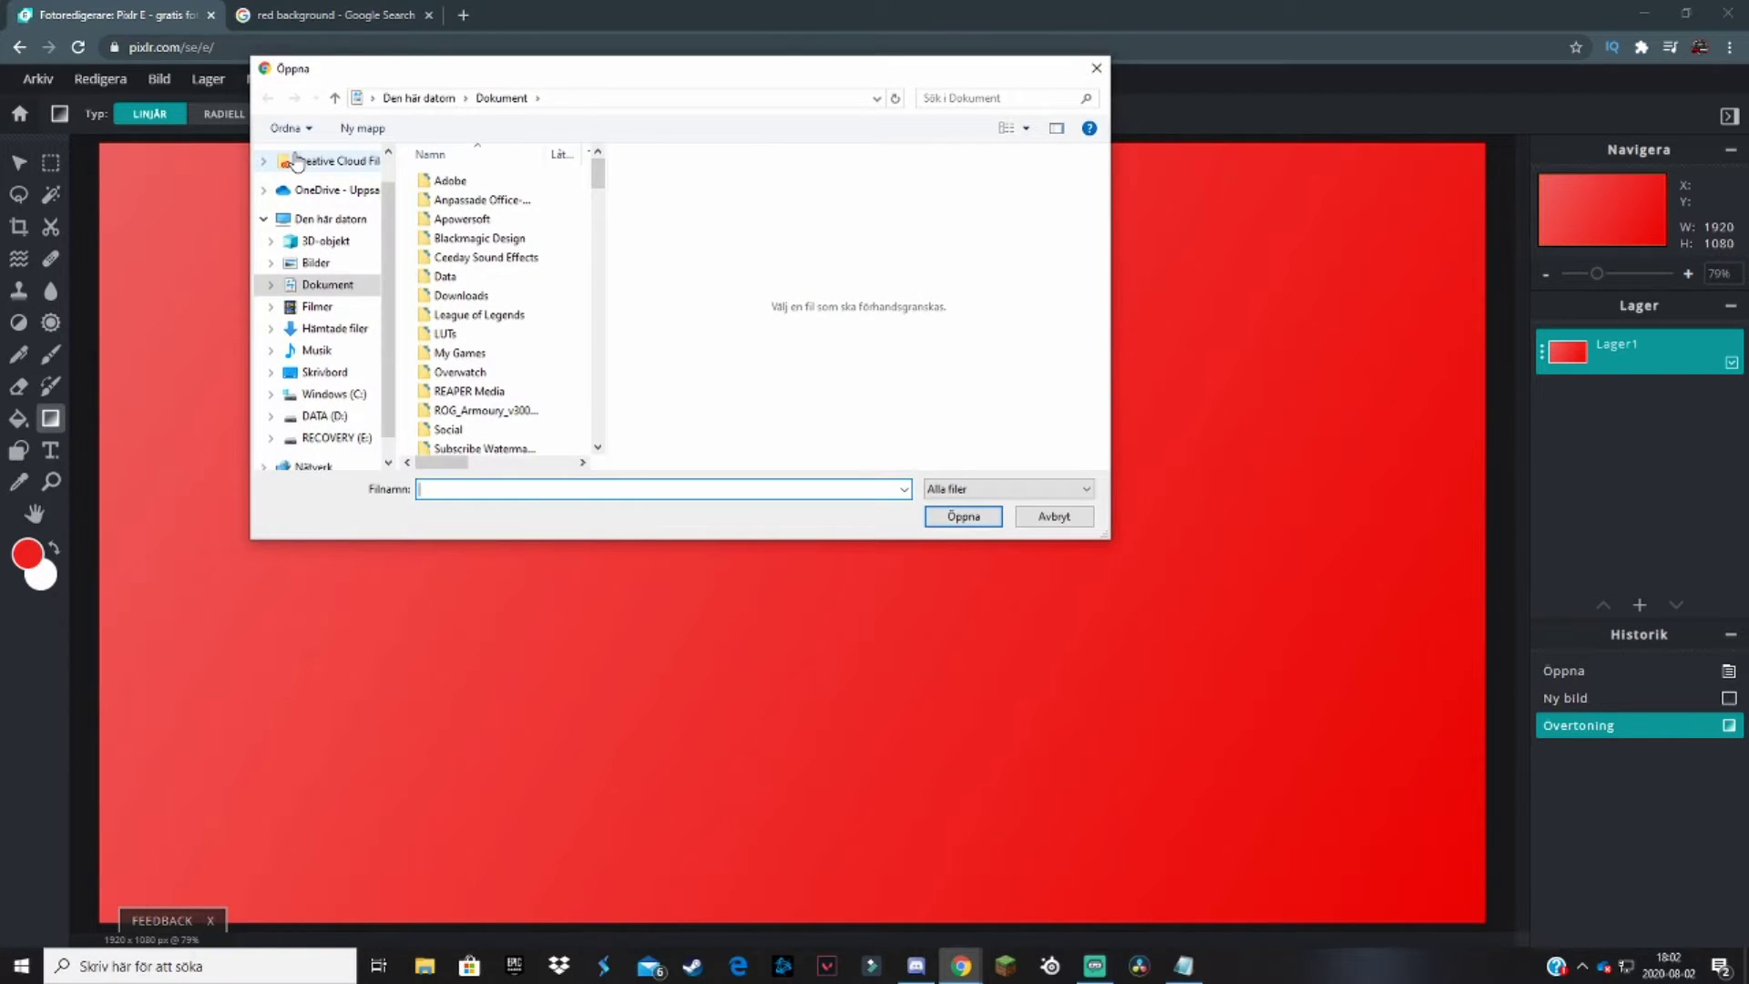
pyautogui.click(328, 284)
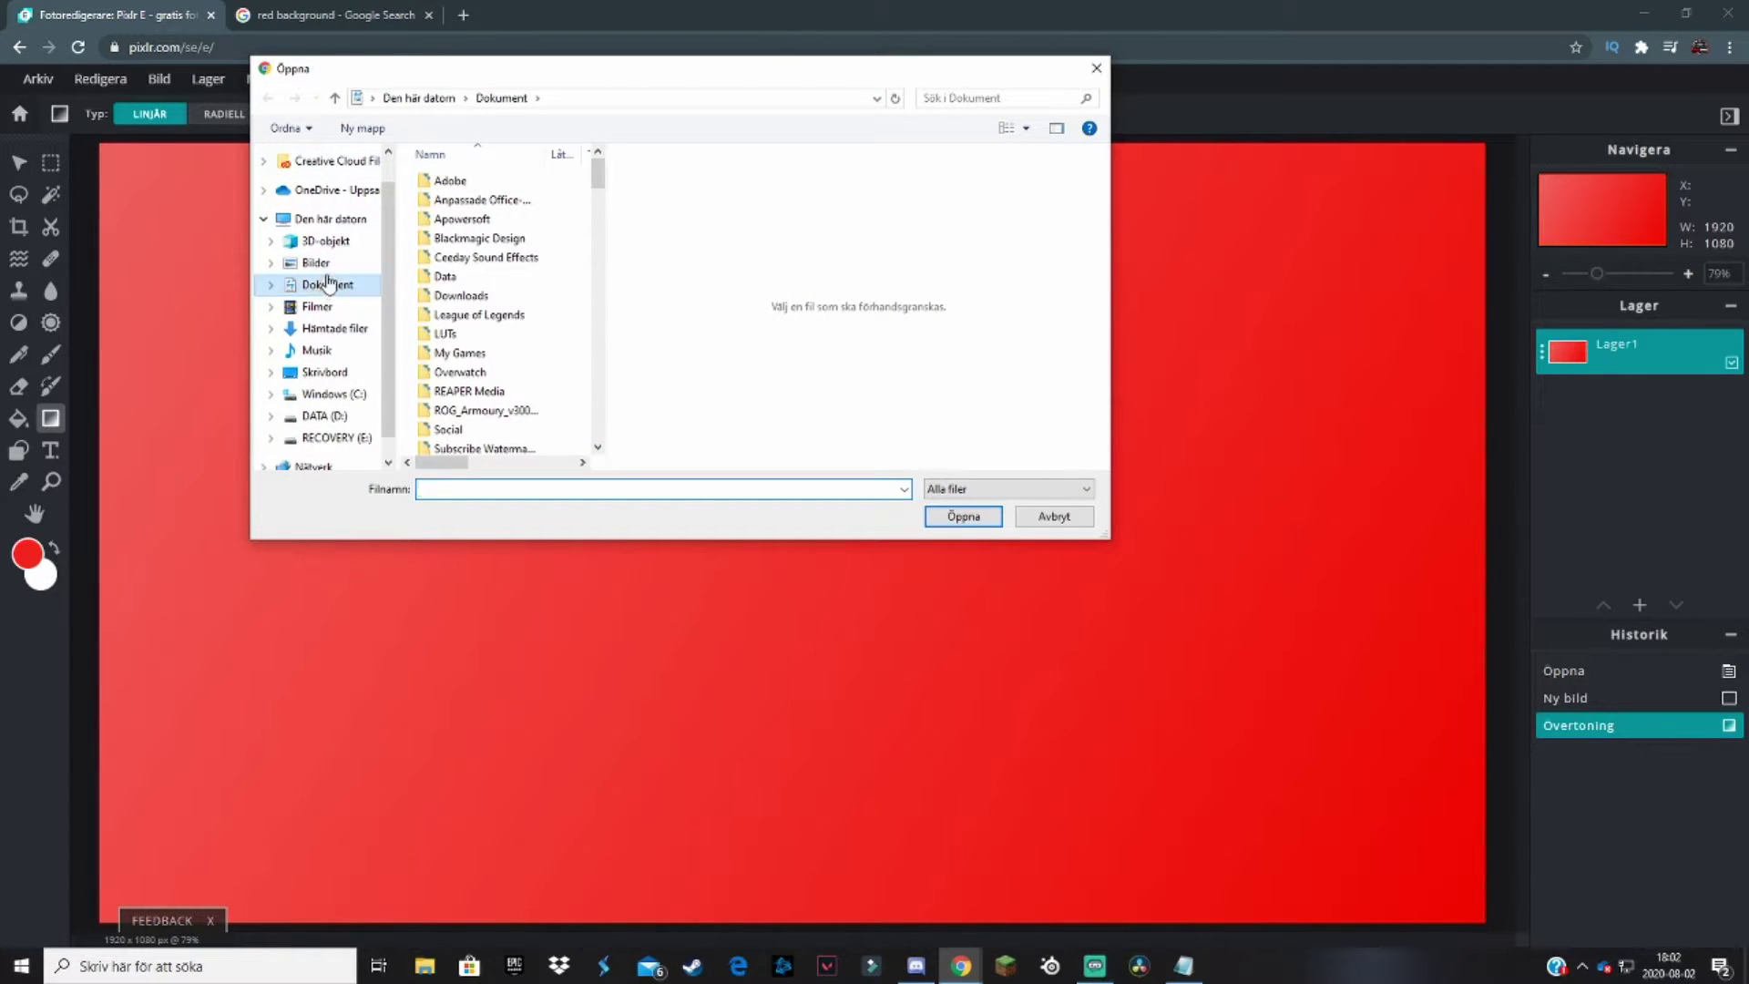
pyautogui.scroll(-6, 510, 292)
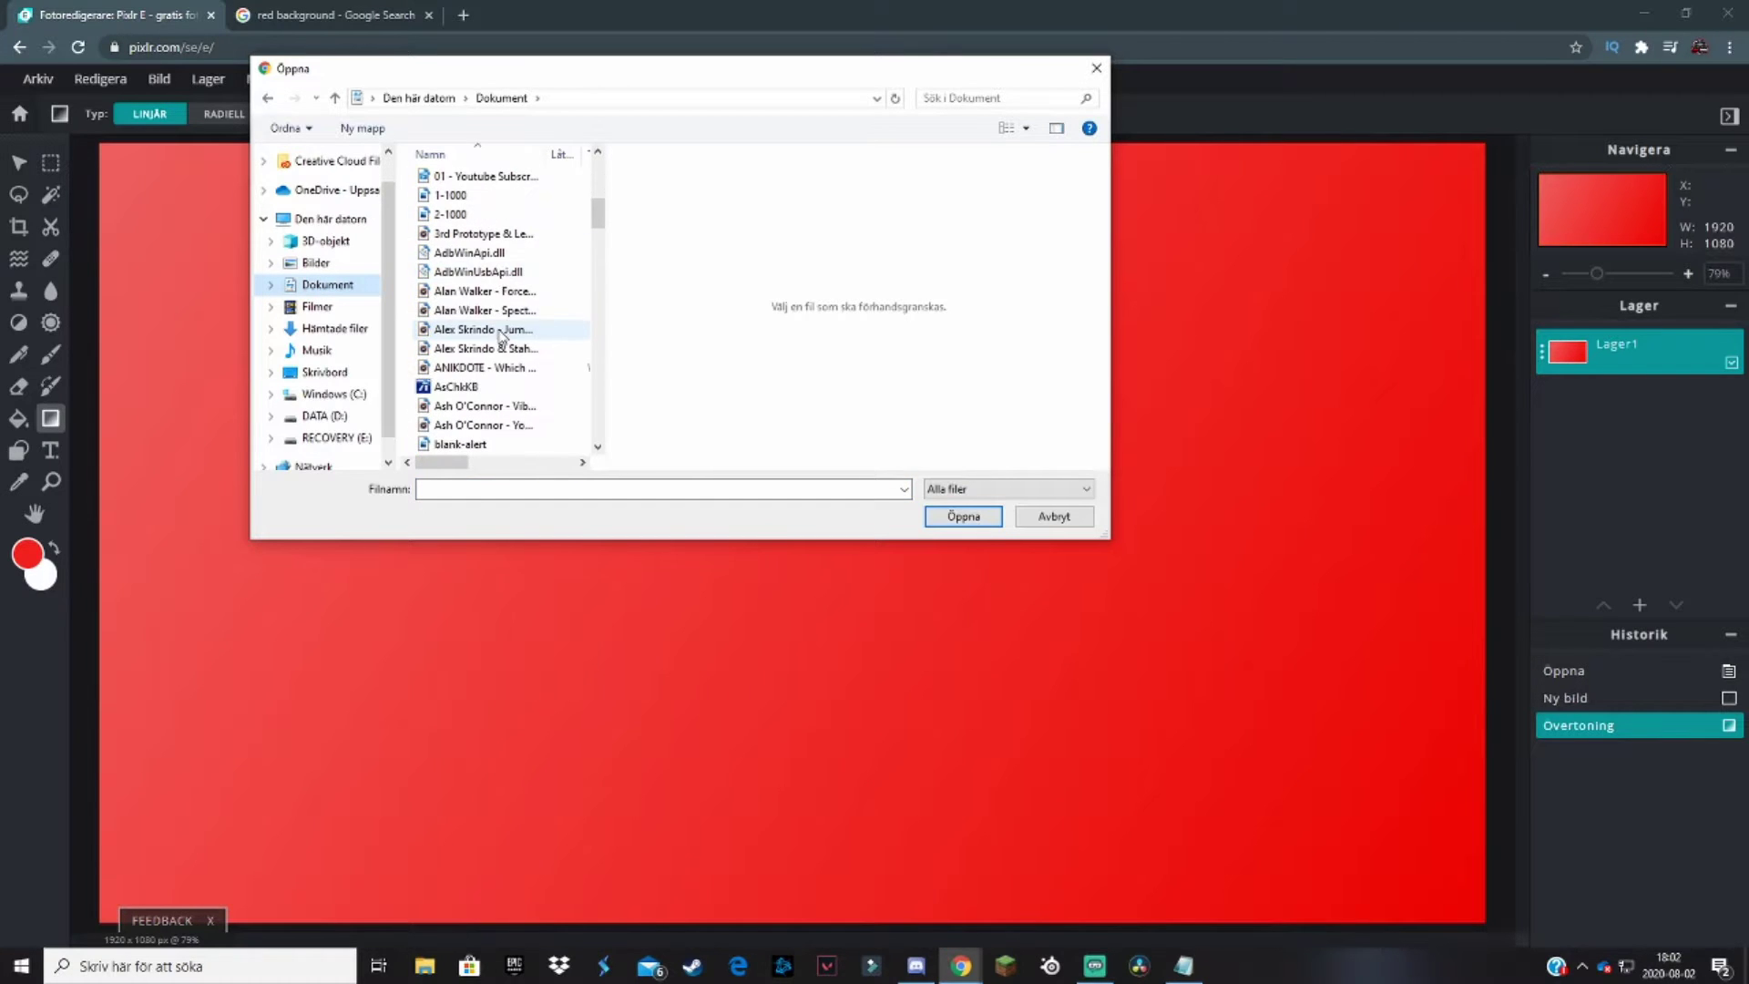
pyautogui.scroll(1, 510, 292)
pyautogui.click(473, 309)
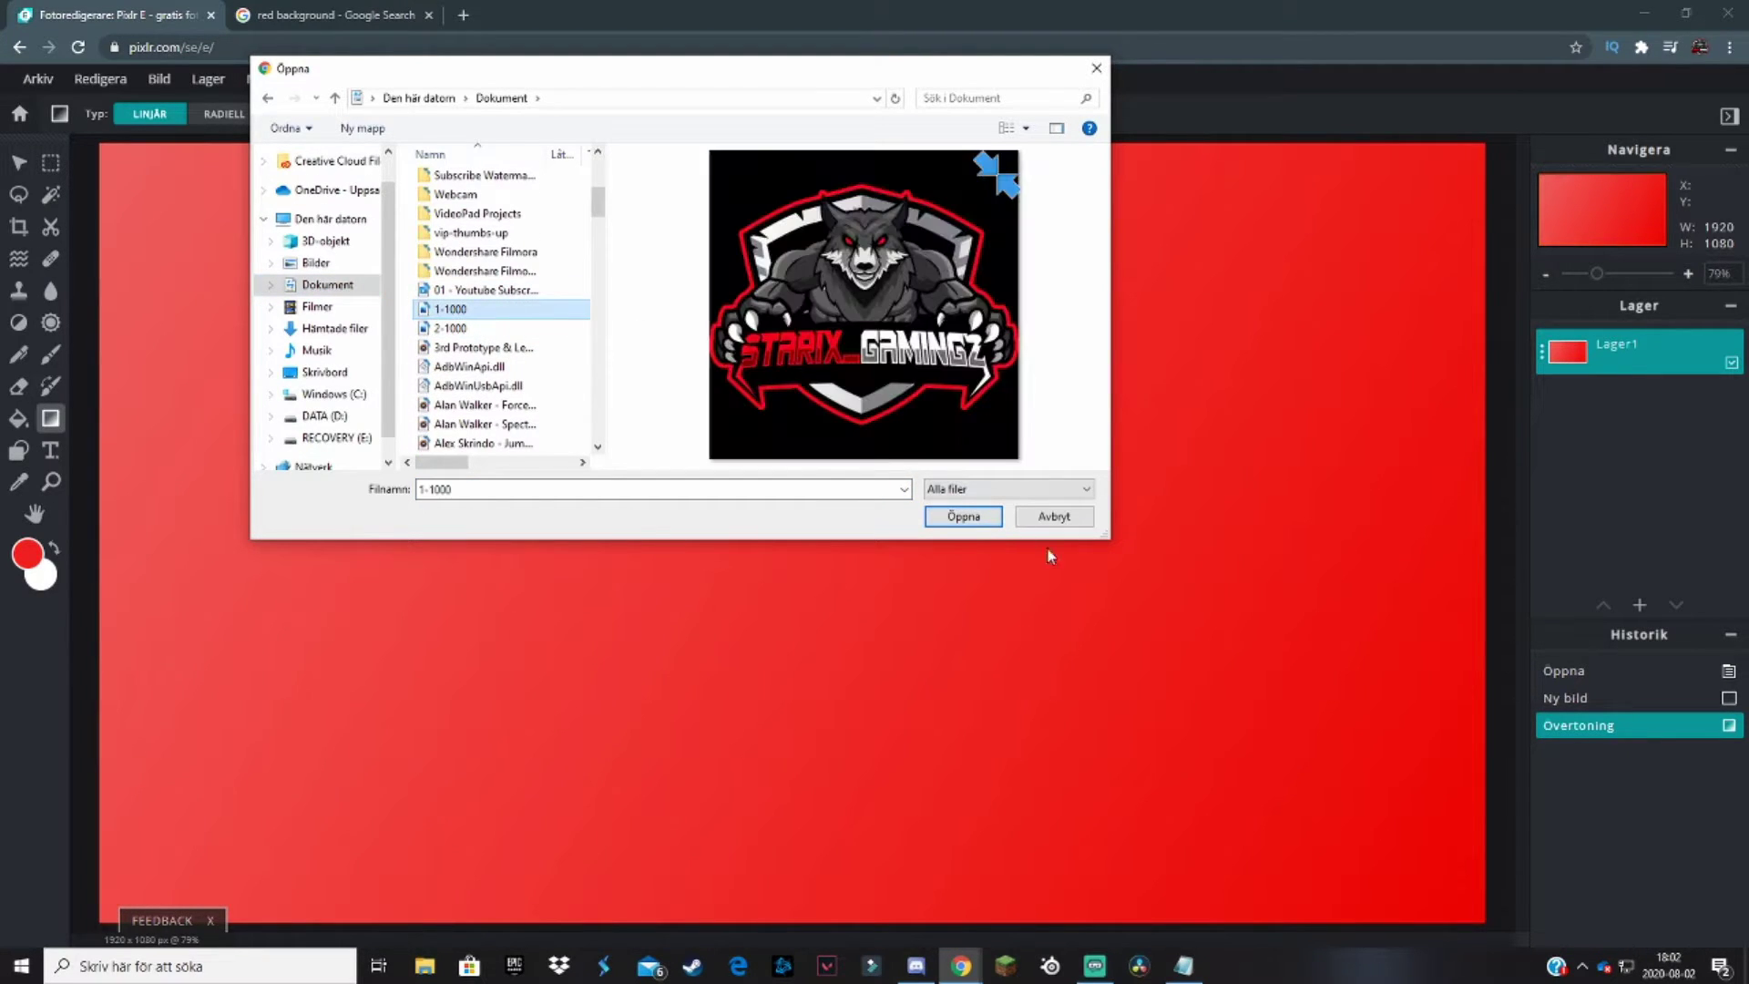
pyautogui.click(973, 512)
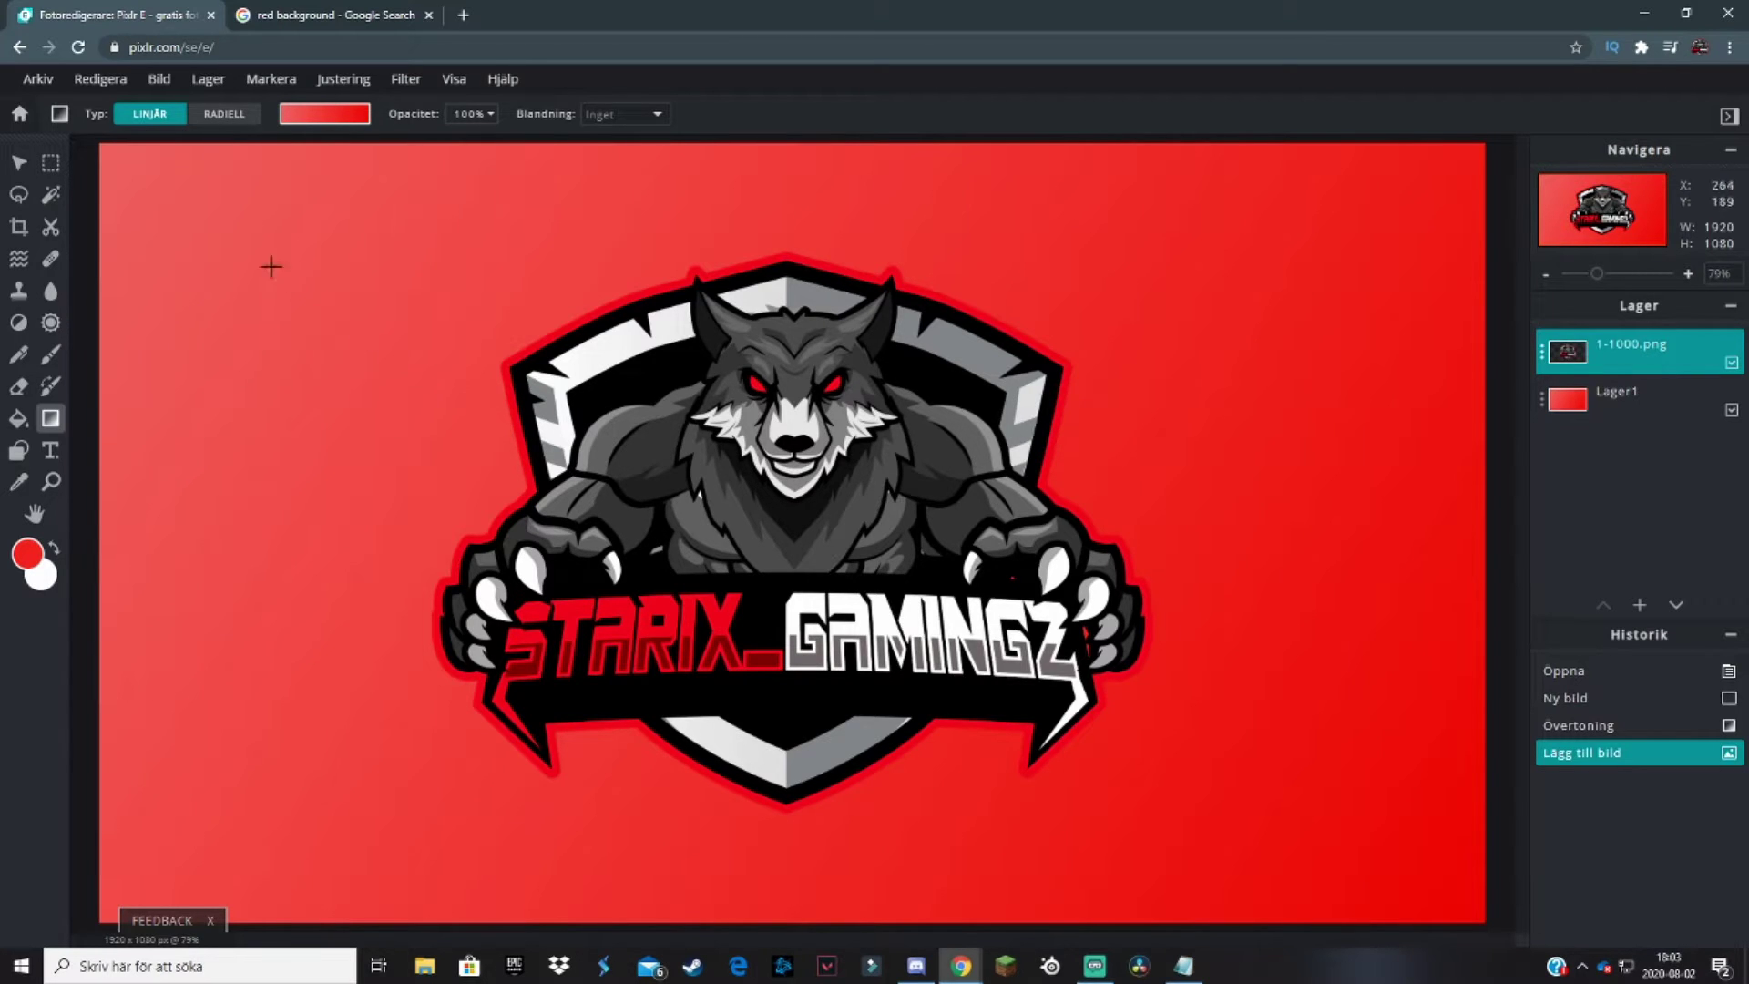
# - Reposition the wolf logo on the canvas with the Move tool
pyautogui.click(20, 160)
pyautogui.moveTo(564, 658); pyautogui.dragTo(660, 602)
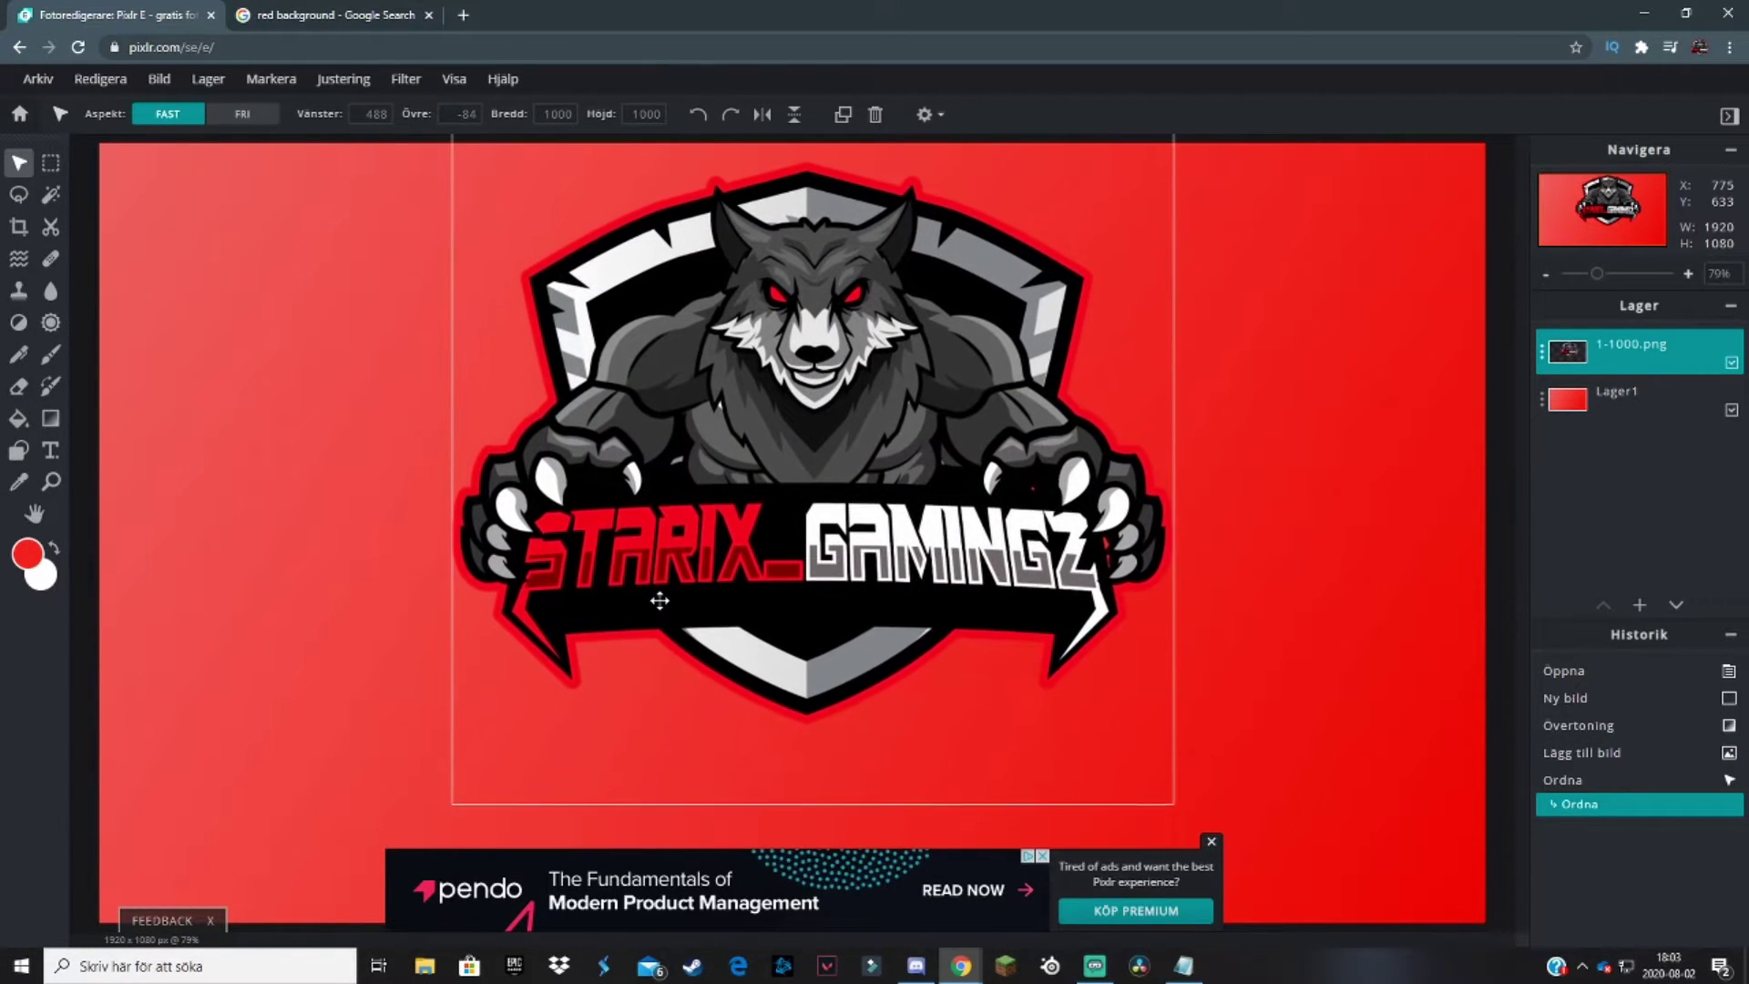
pyautogui.click(1211, 841)
pyautogui.moveTo(687, 665); pyautogui.dragTo(714, 763)
# - Shrink the wolf logo to about 520, centre it, then select Lager1
pyautogui.moveTo(430, 895); pyautogui.dragTo(710, 718)
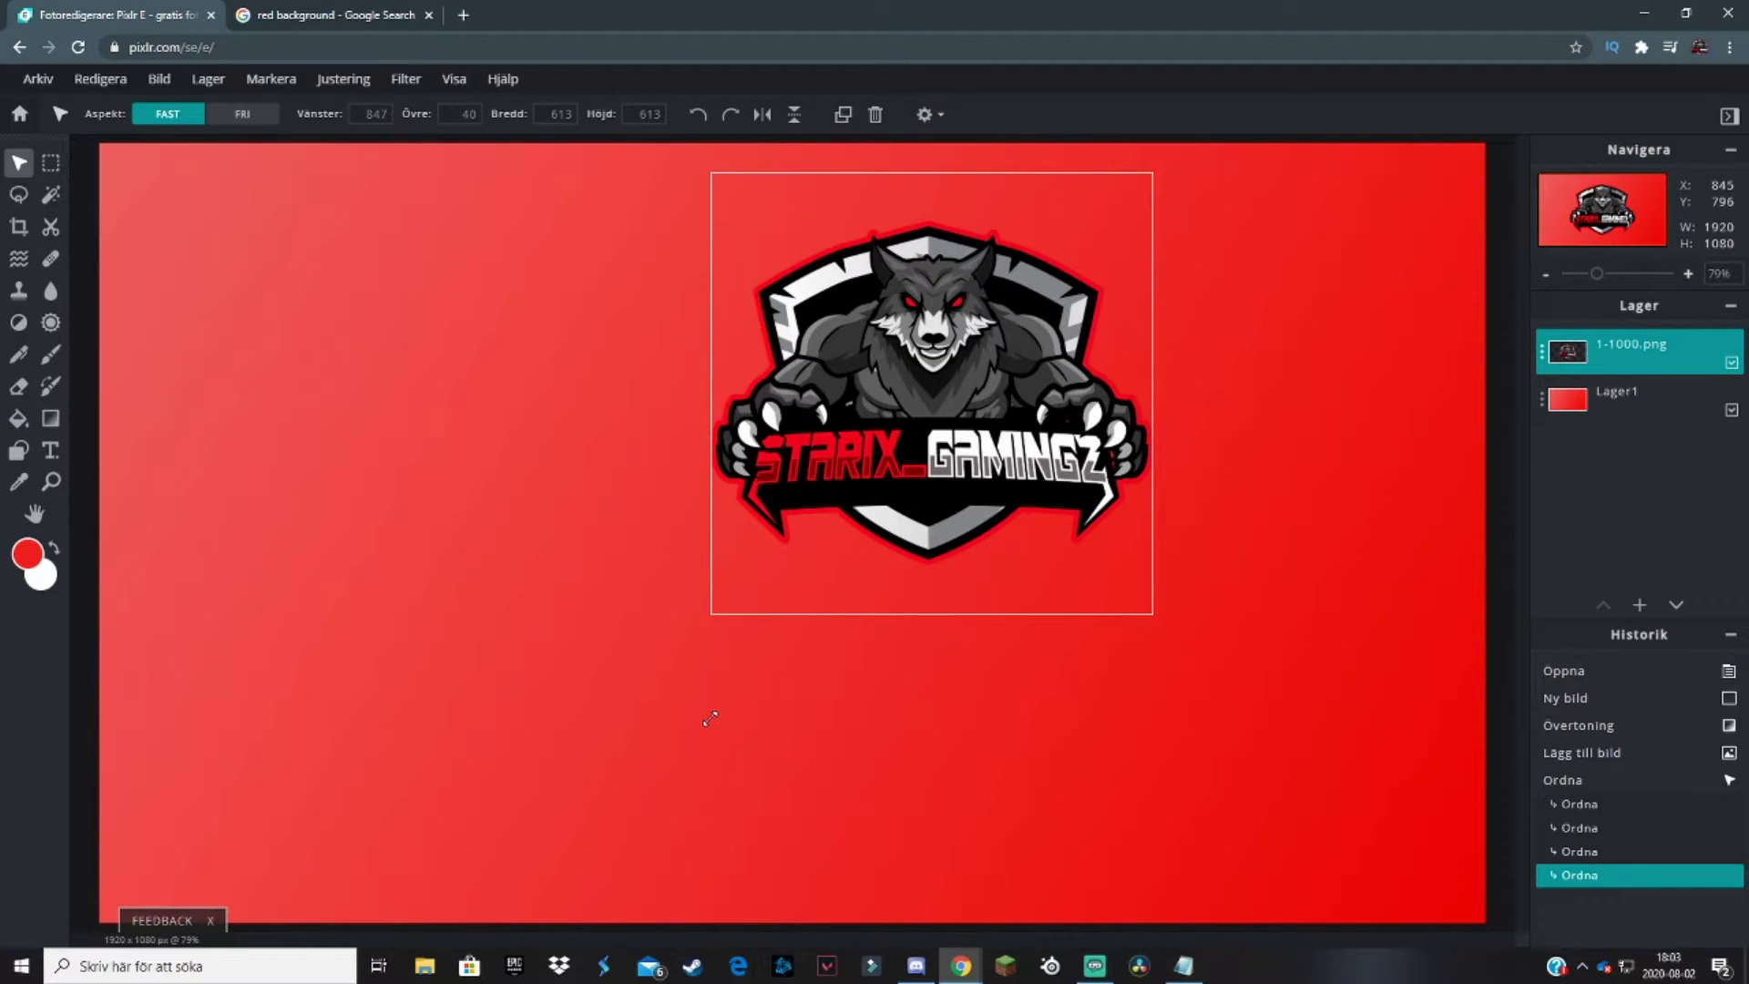
pyautogui.moveTo(711, 718); pyautogui.dragTo(792, 701)
pyautogui.moveTo(938, 497); pyautogui.dragTo(738, 661)
pyautogui.moveTo(598, 697); pyautogui.dragTo(580, 715)
pyautogui.moveTo(721, 637)
pyautogui.mouseDown()
pyautogui.moveTo(771, 628)
pyautogui.moveTo(749, 636)
pyautogui.moveTo(755, 660)
pyautogui.moveTo(738, 640)
pyautogui.mouseUp()
pyautogui.click(1505, 506)
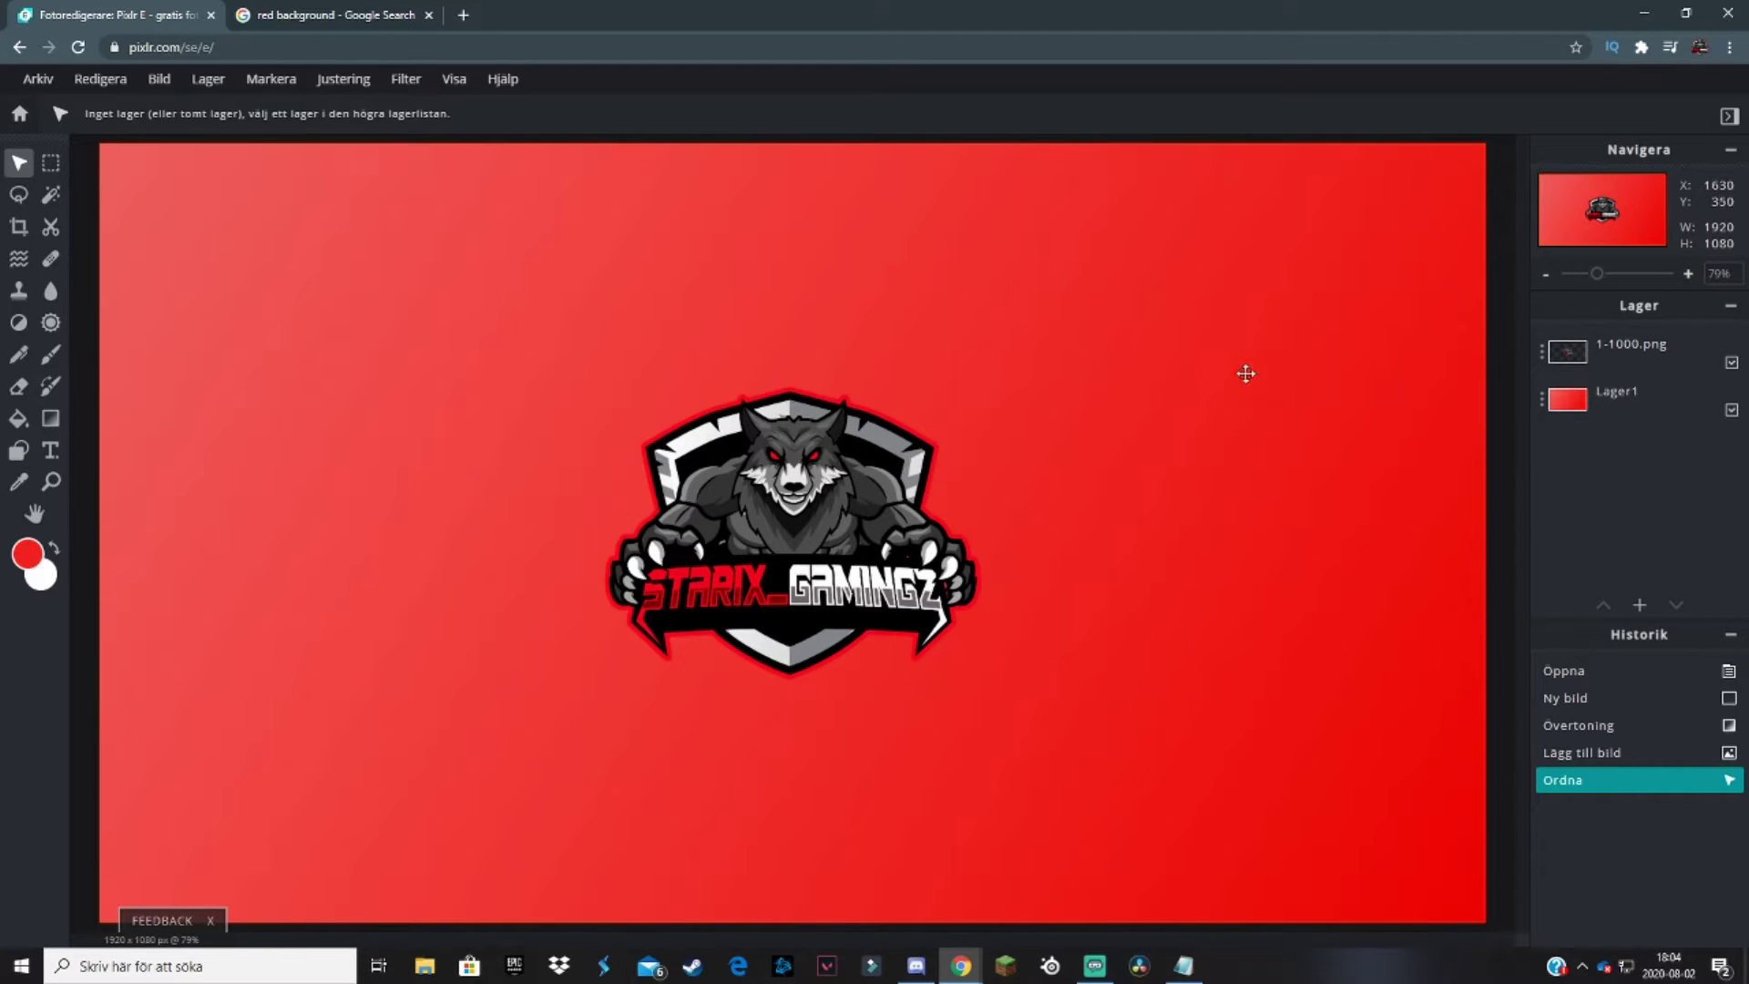
pyautogui.click(1167, 530)
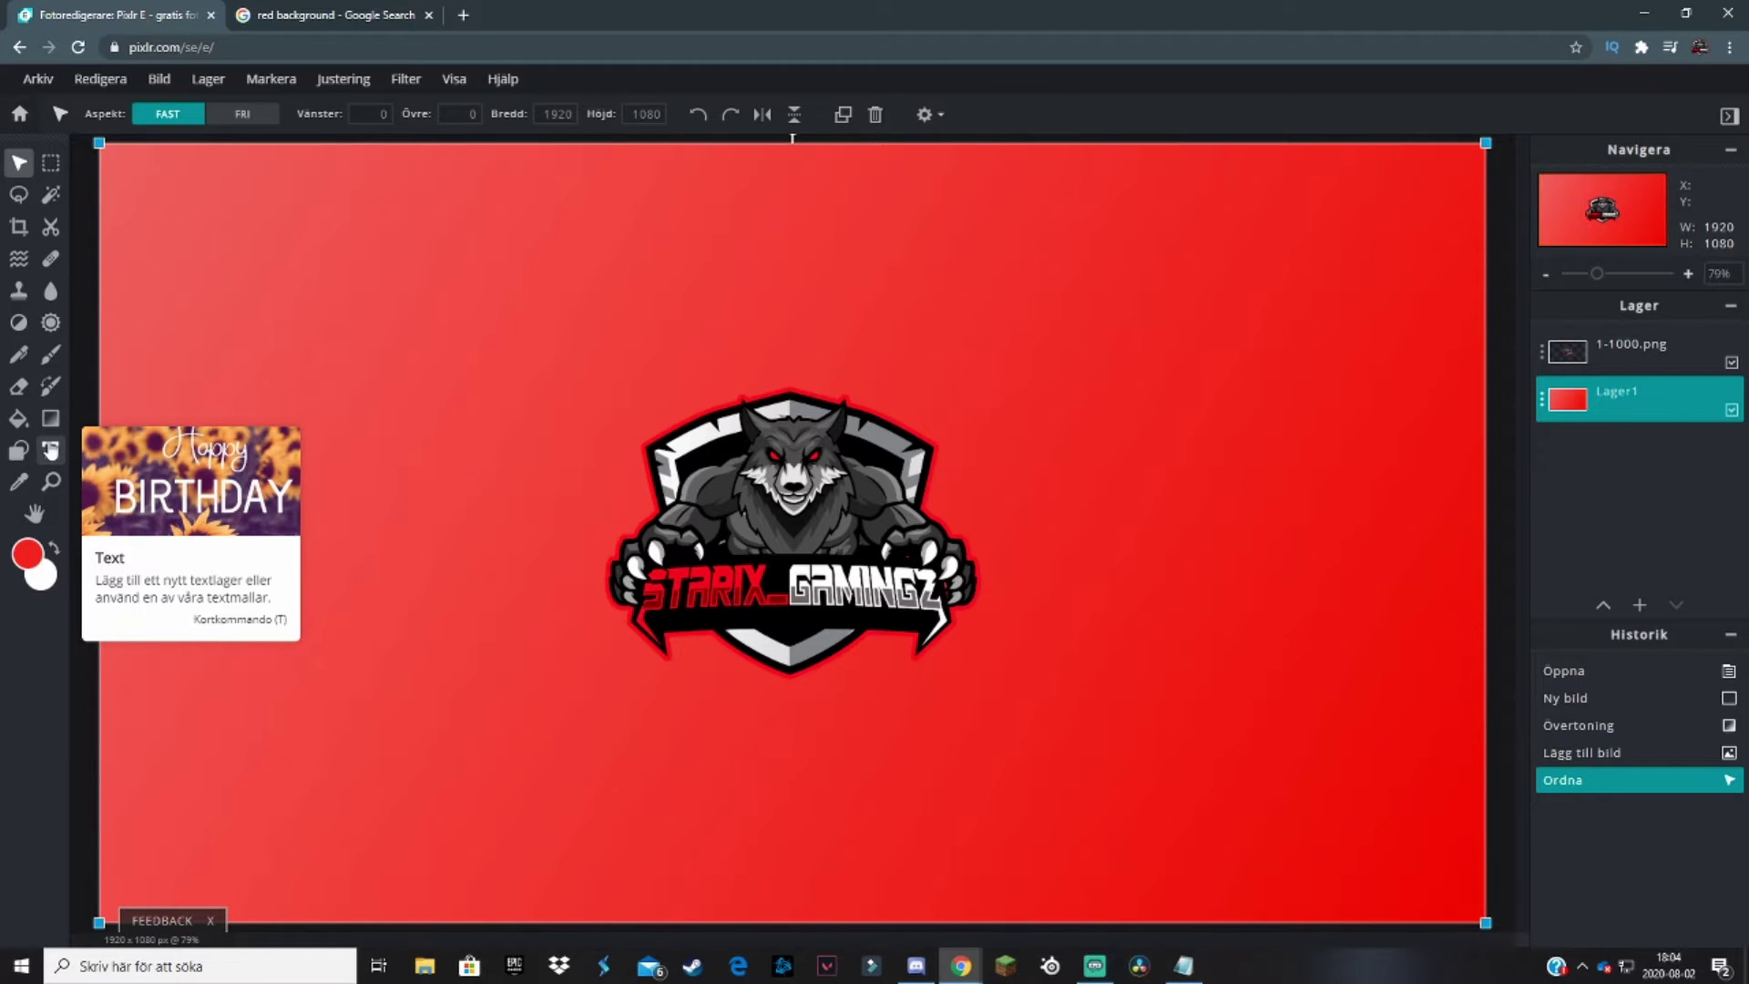
# - Add a 'stream offline' text layer in CALL OF OPS DUTY font near the canvas top
pyautogui.click(50, 450)
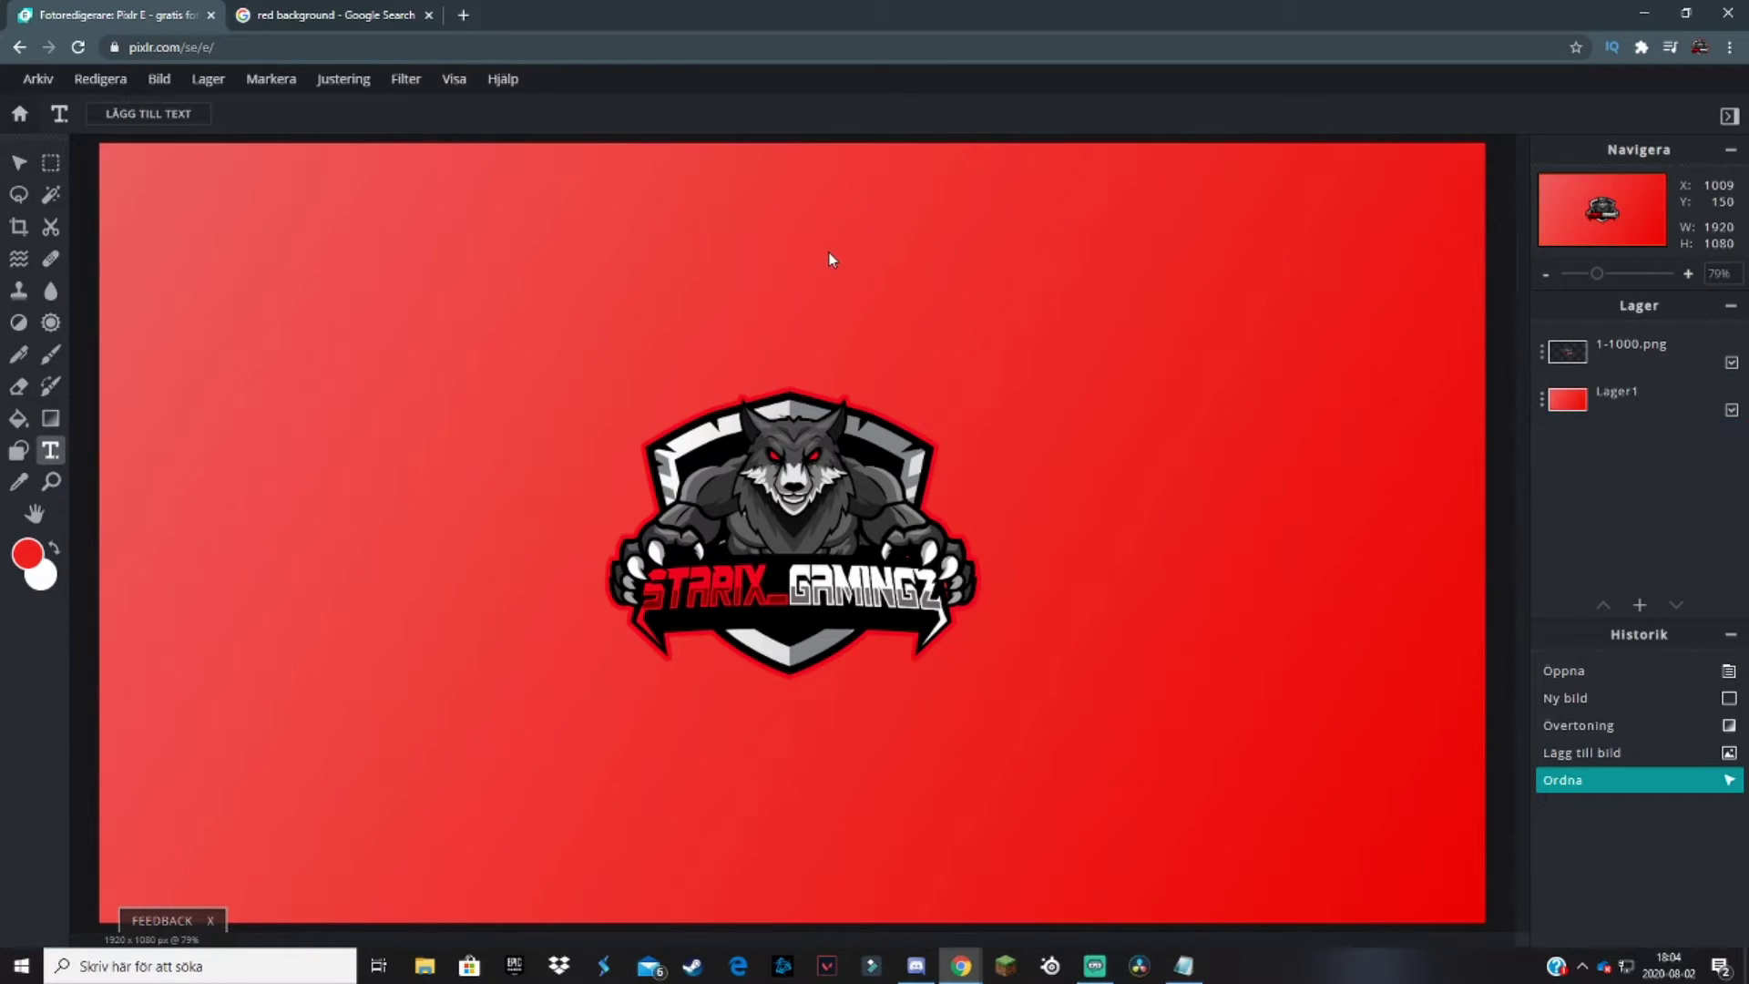
pyautogui.click(773, 260)
pyautogui.click(1011, 558)
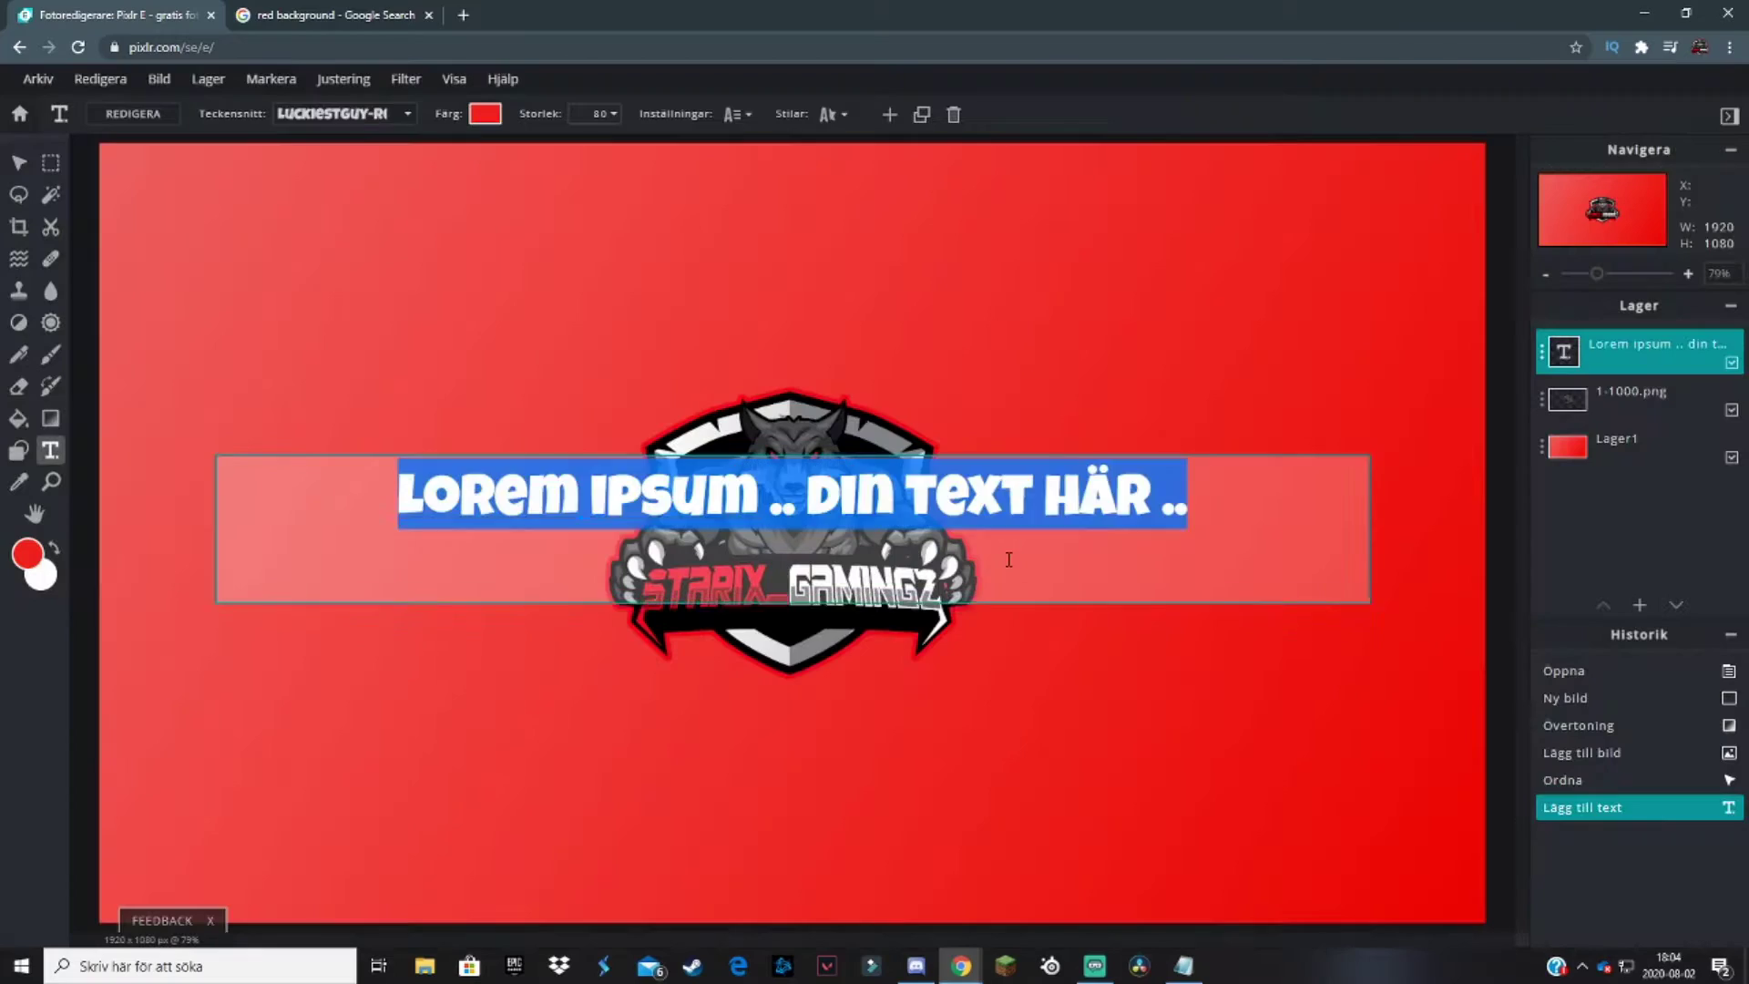
pyautogui.write('stream offline')
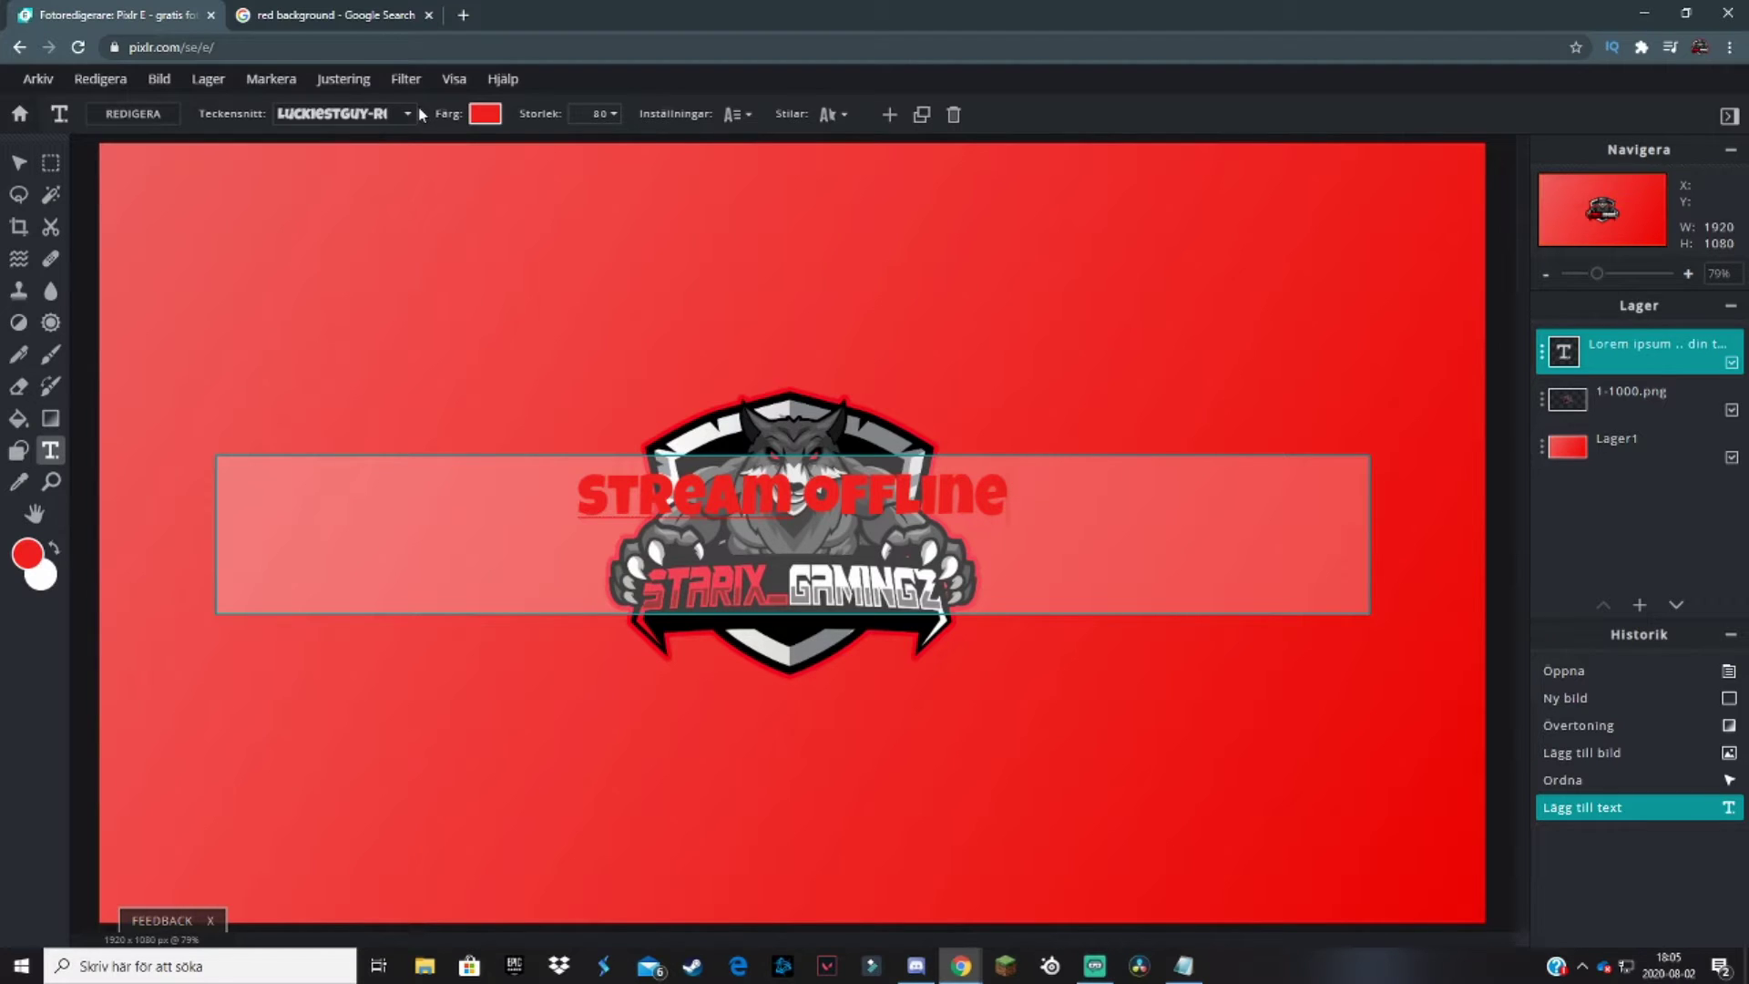
pyautogui.click(363, 115)
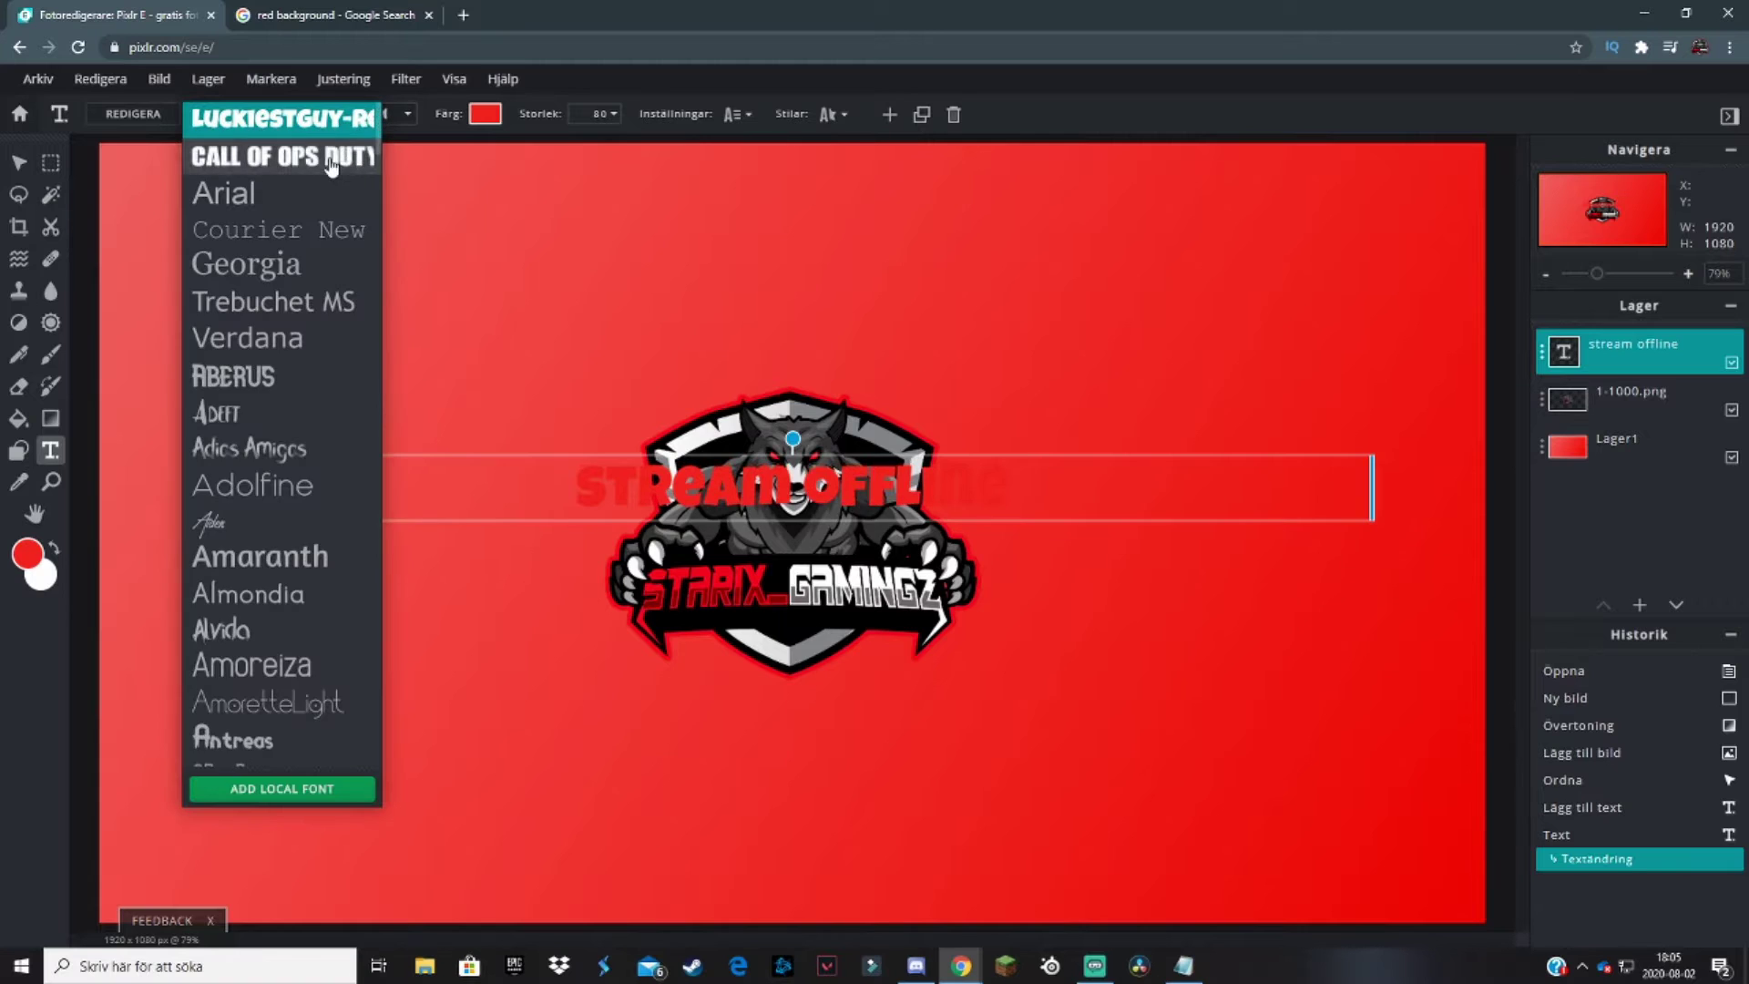
pyautogui.click(314, 159)
pyautogui.moveTo(964, 489); pyautogui.dragTo(969, 288)
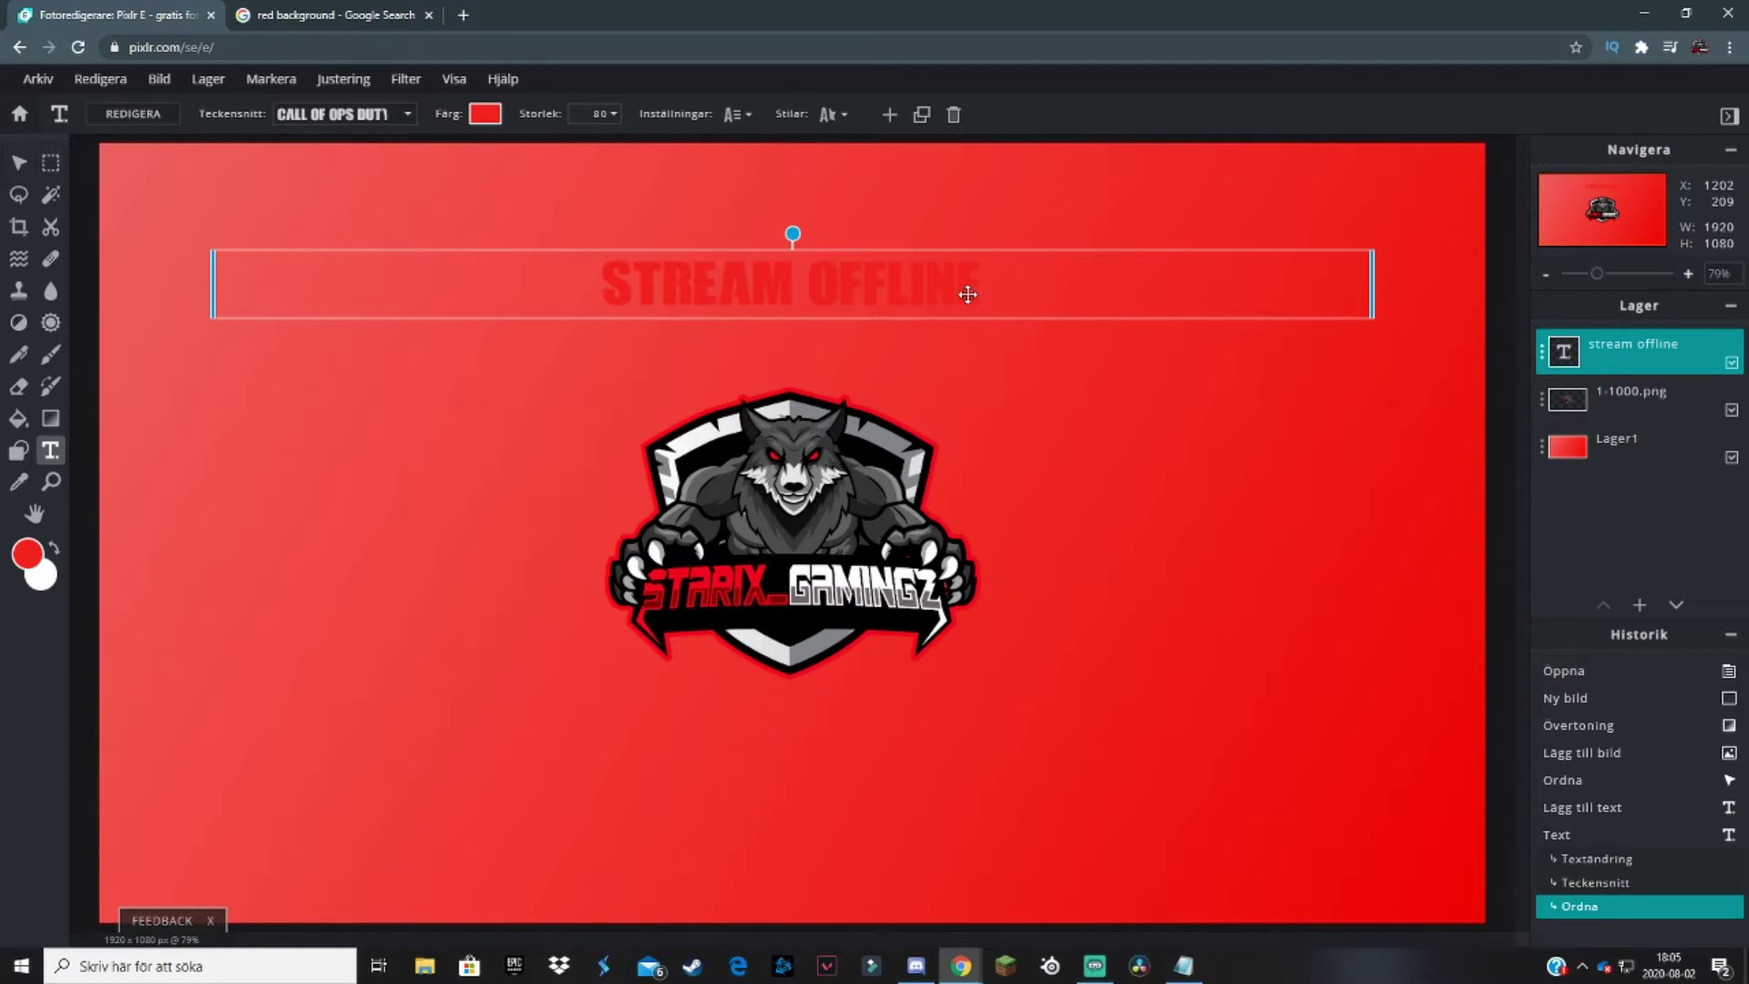
# - Change the STREAM OFFLINE text colour to near-white
pyautogui.click(487, 112)
pyautogui.click(688, 394)
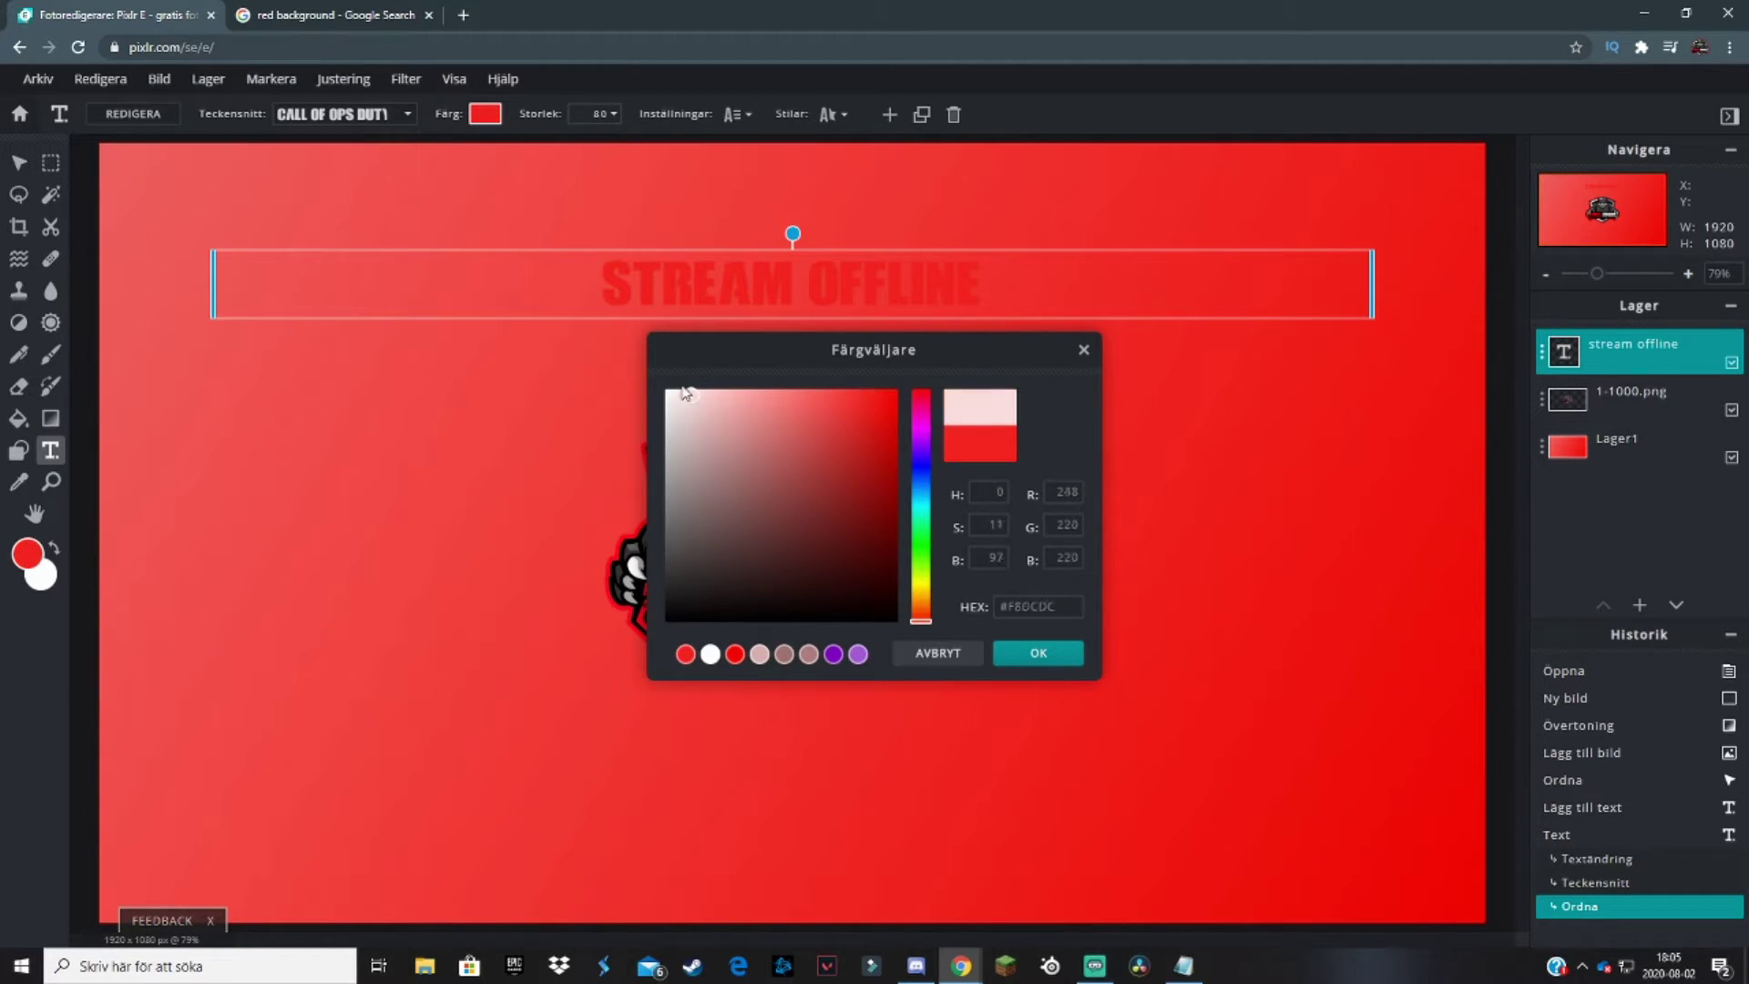
pyautogui.click(693, 410)
pyautogui.moveTo(872, 405); pyautogui.dragTo(669, 390)
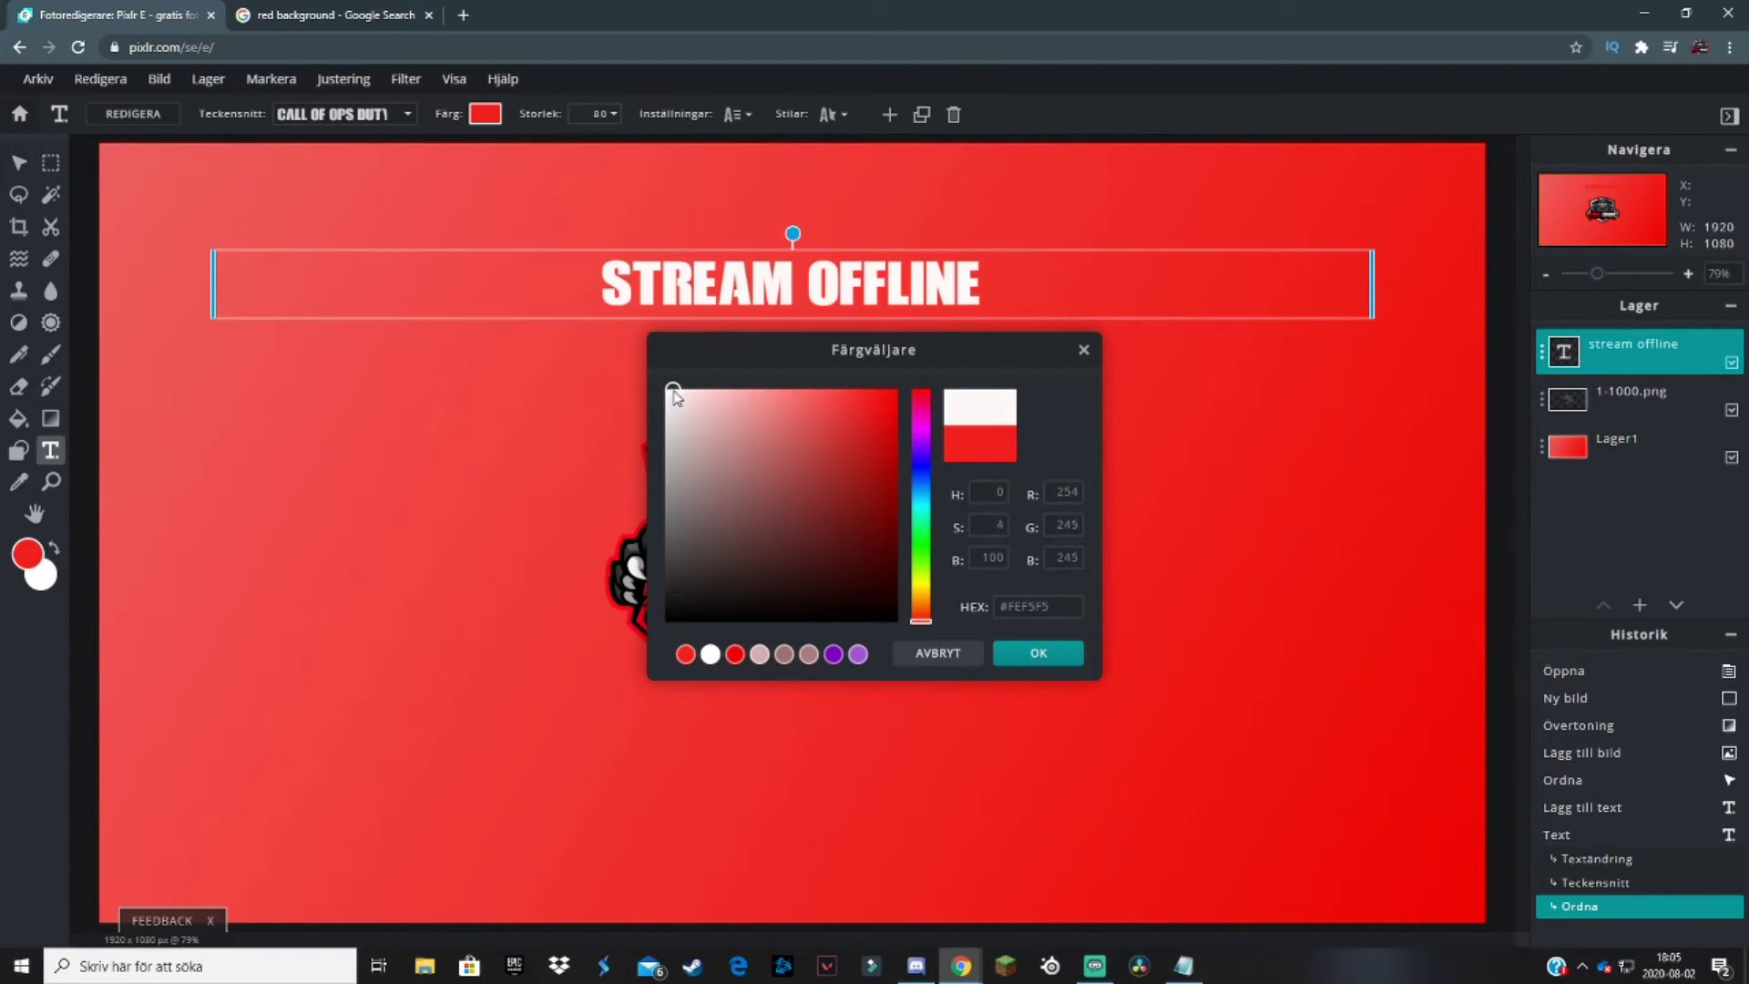
pyautogui.click(647, 180)
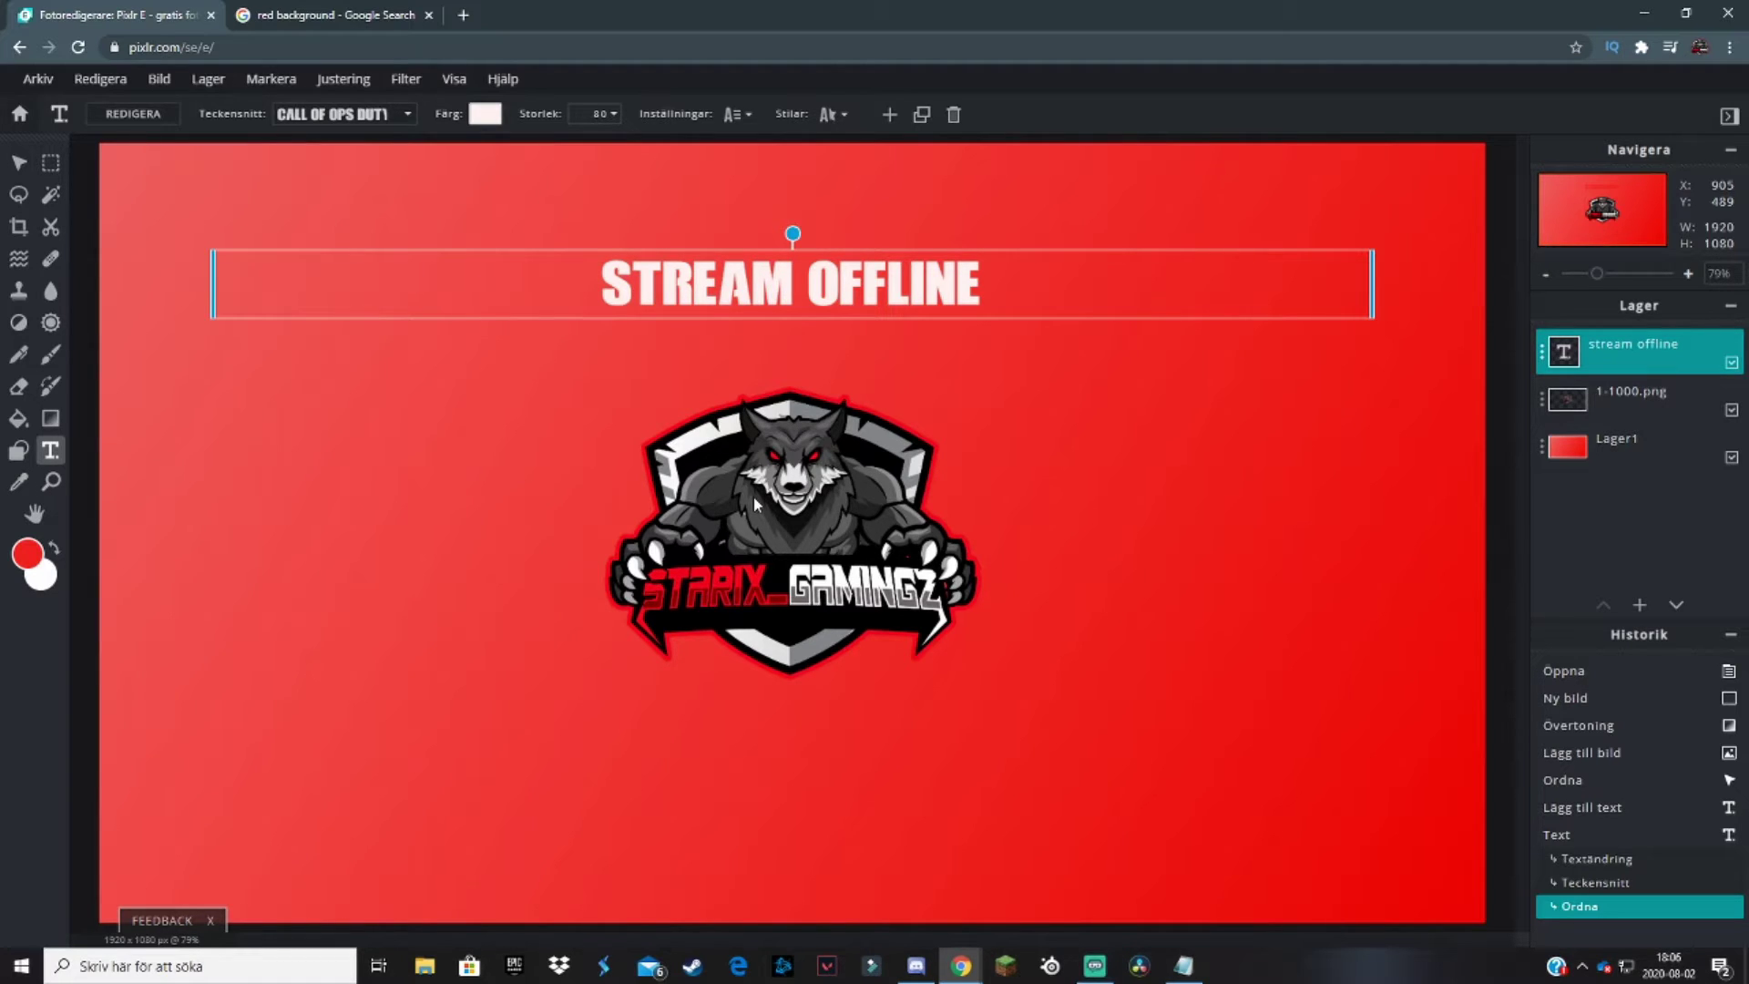
# - Enlarge the STREAM OFFLINE text from size 80 to 112
pyautogui.click(614, 114)
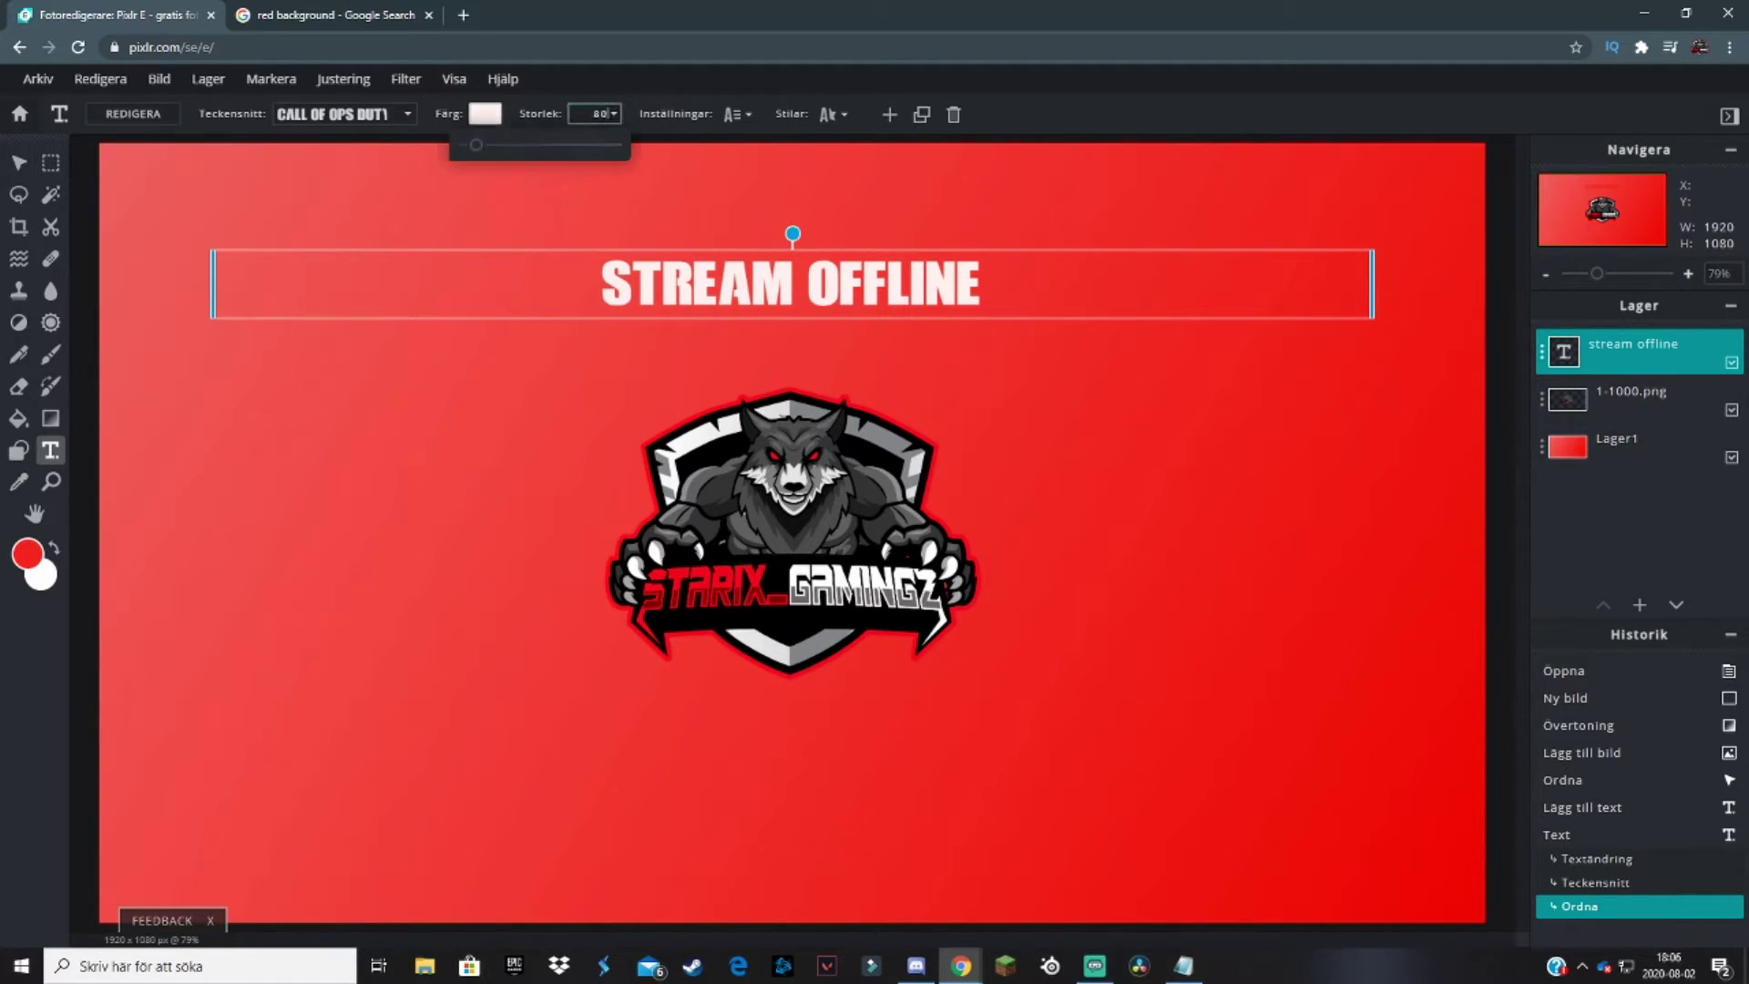
pyautogui.moveTo(480, 148); pyautogui.dragTo(482, 149)
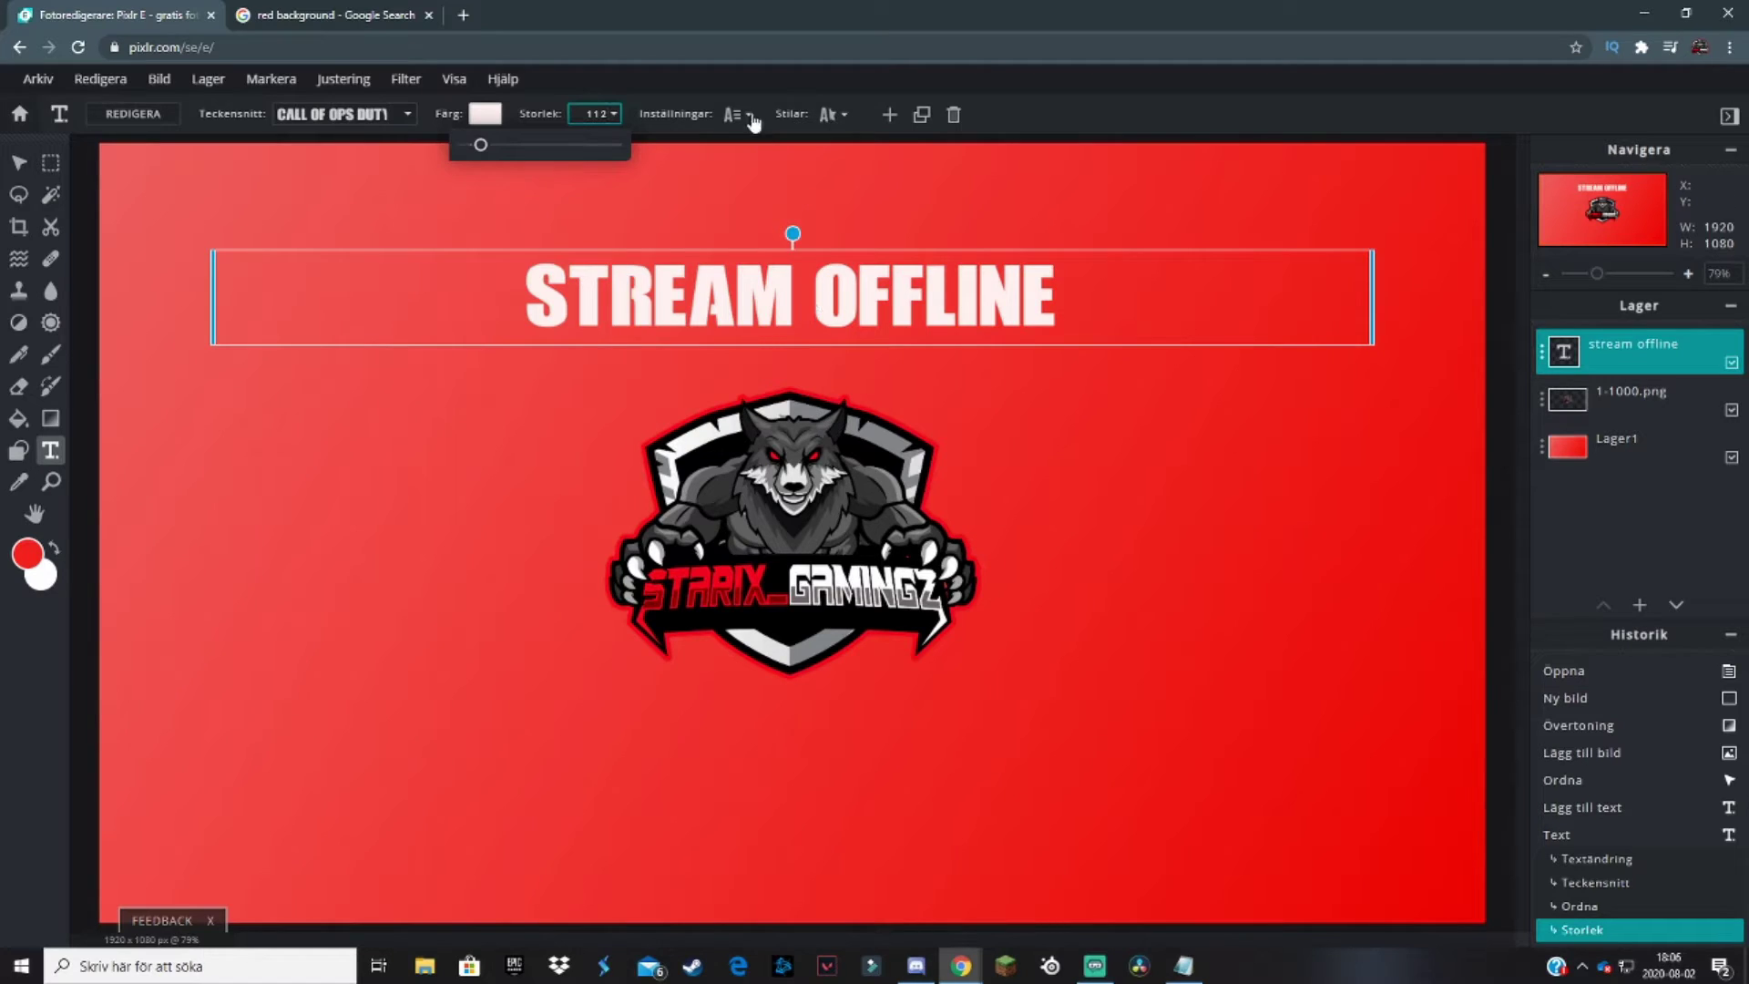
pyautogui.click(833, 116)
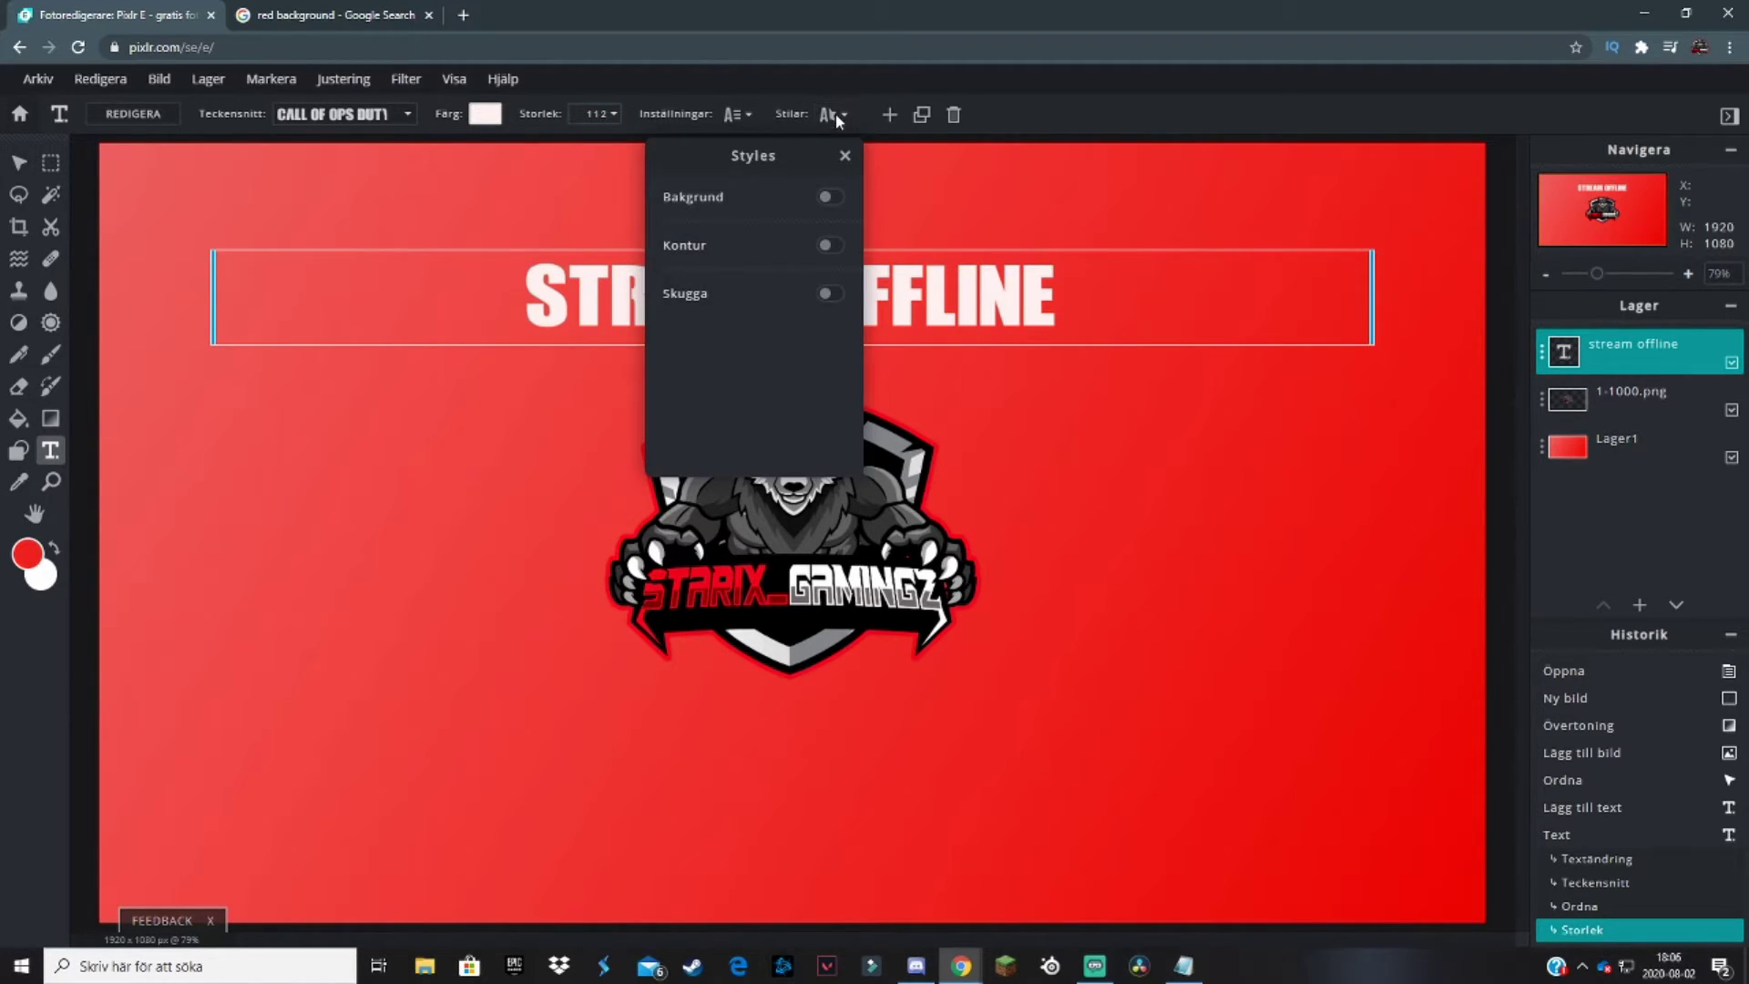
# - Give the title a dark grey Kontur outline of size 4, discarding a trial background box
pyautogui.click(831, 197)
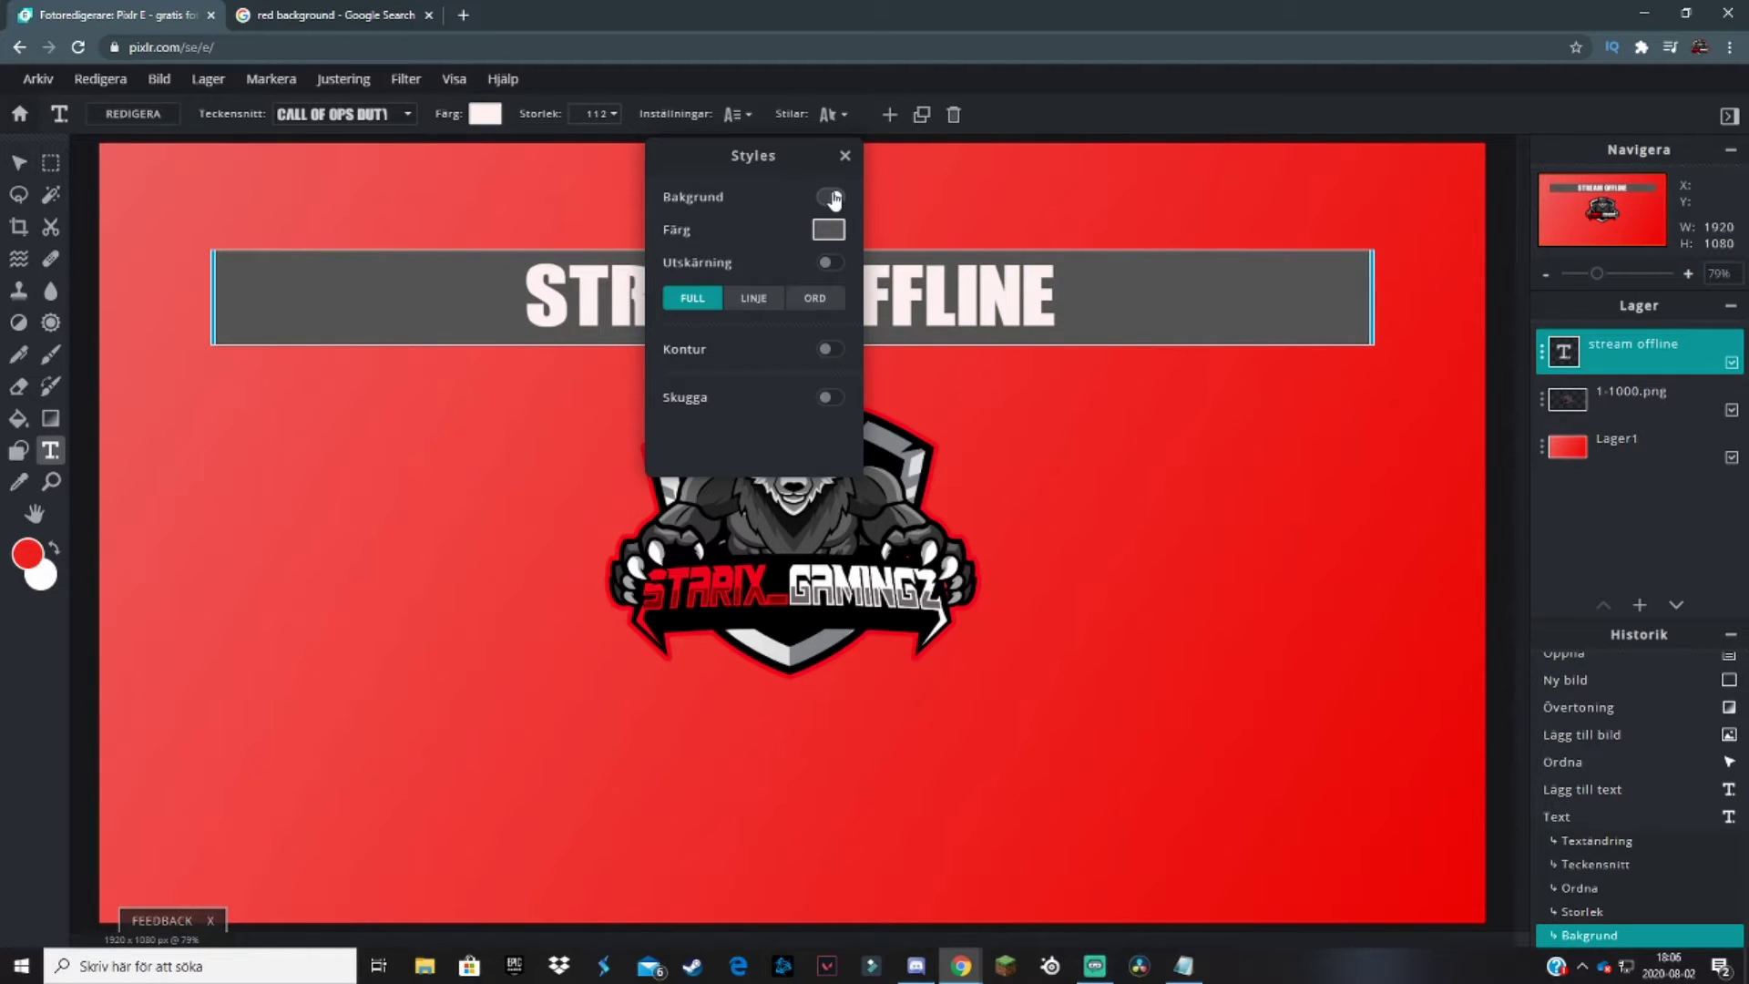
pyautogui.click(824, 231)
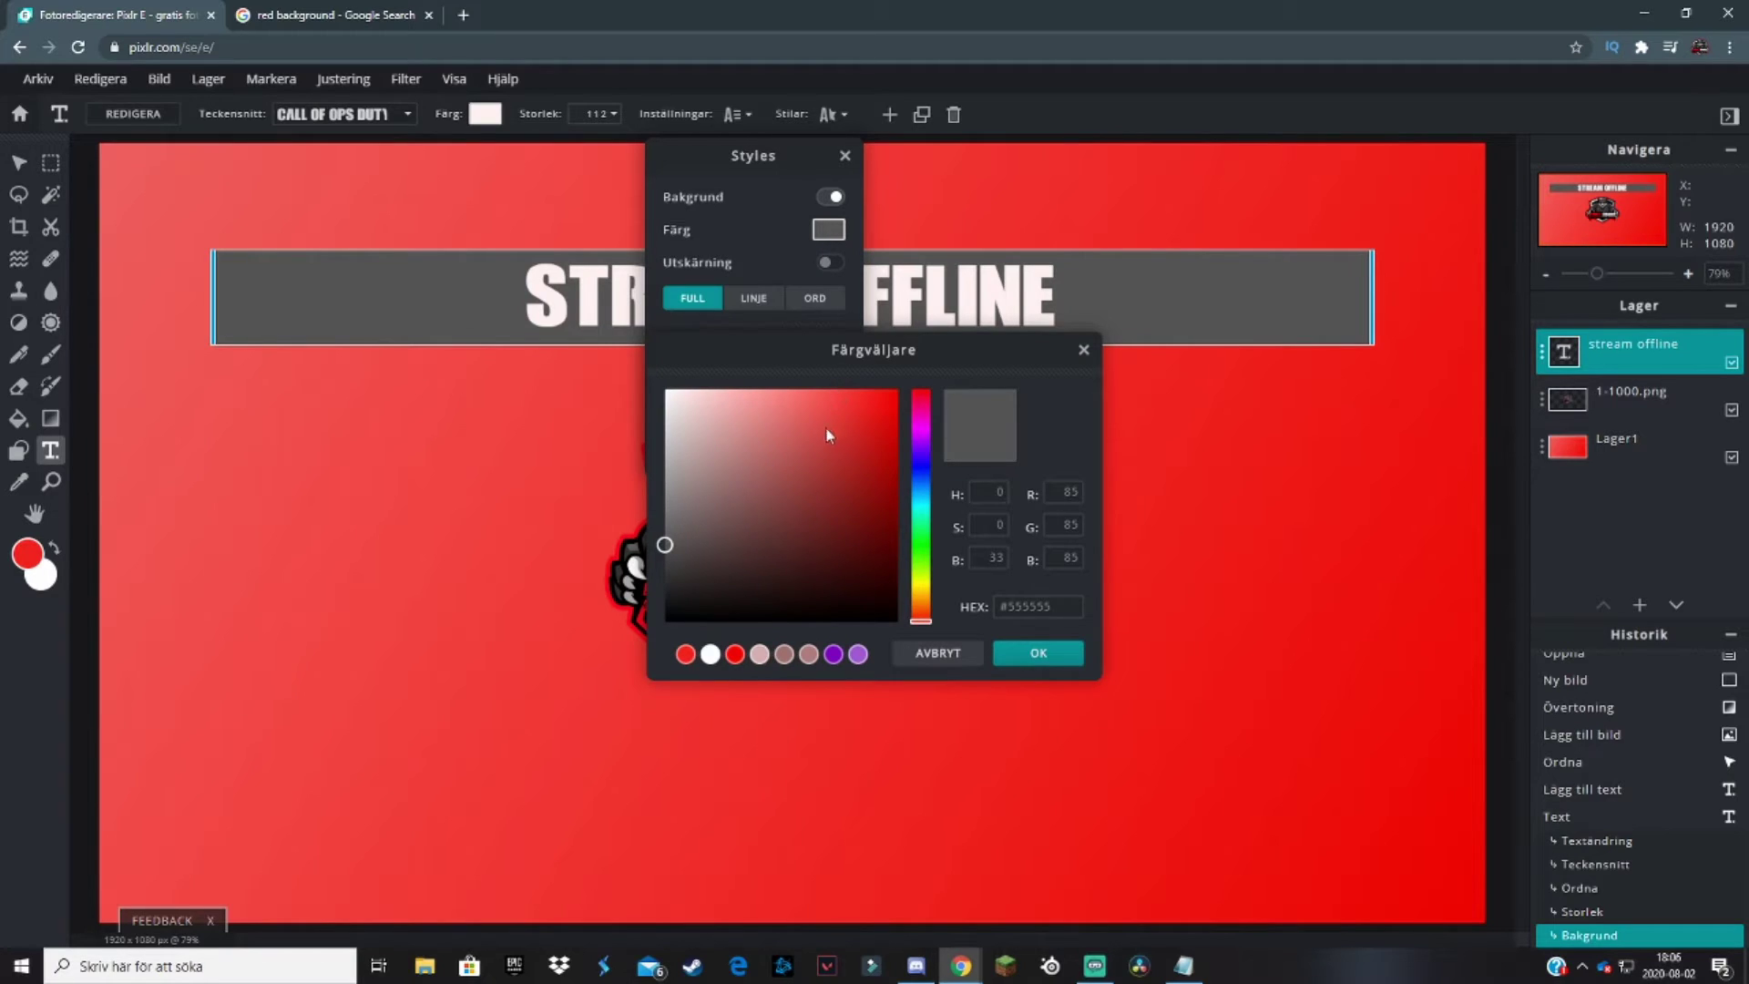
pyautogui.click(1084, 350)
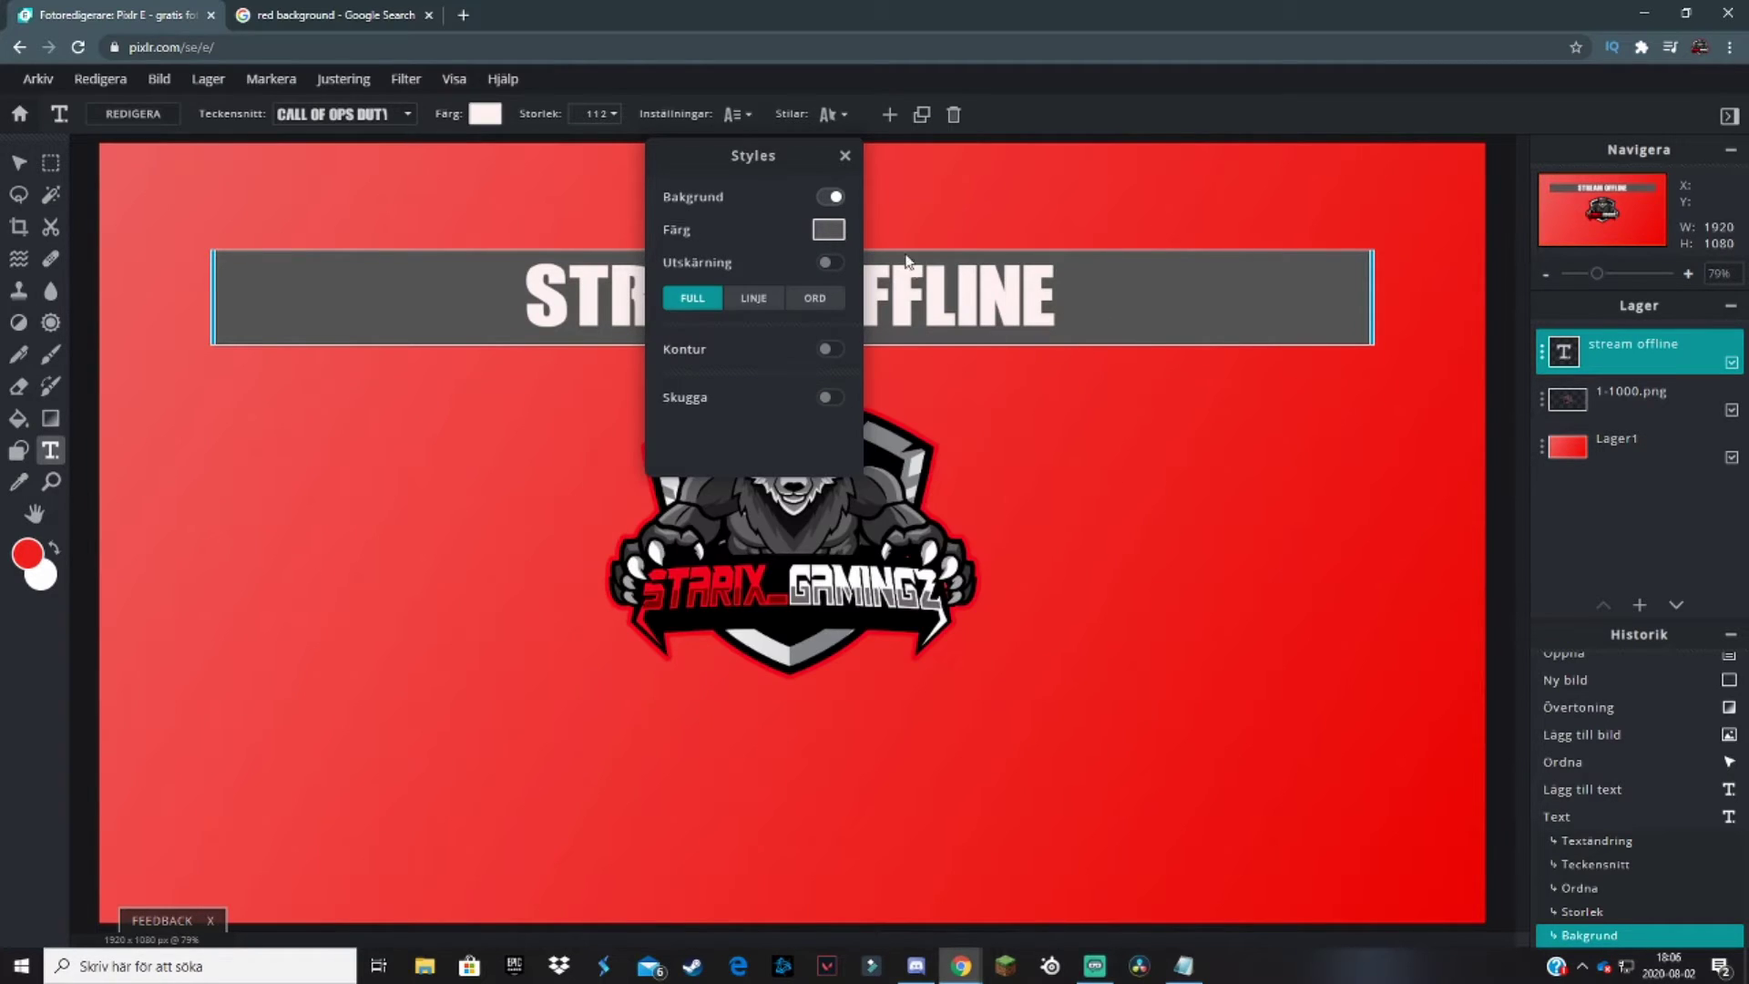
pyautogui.click(831, 197)
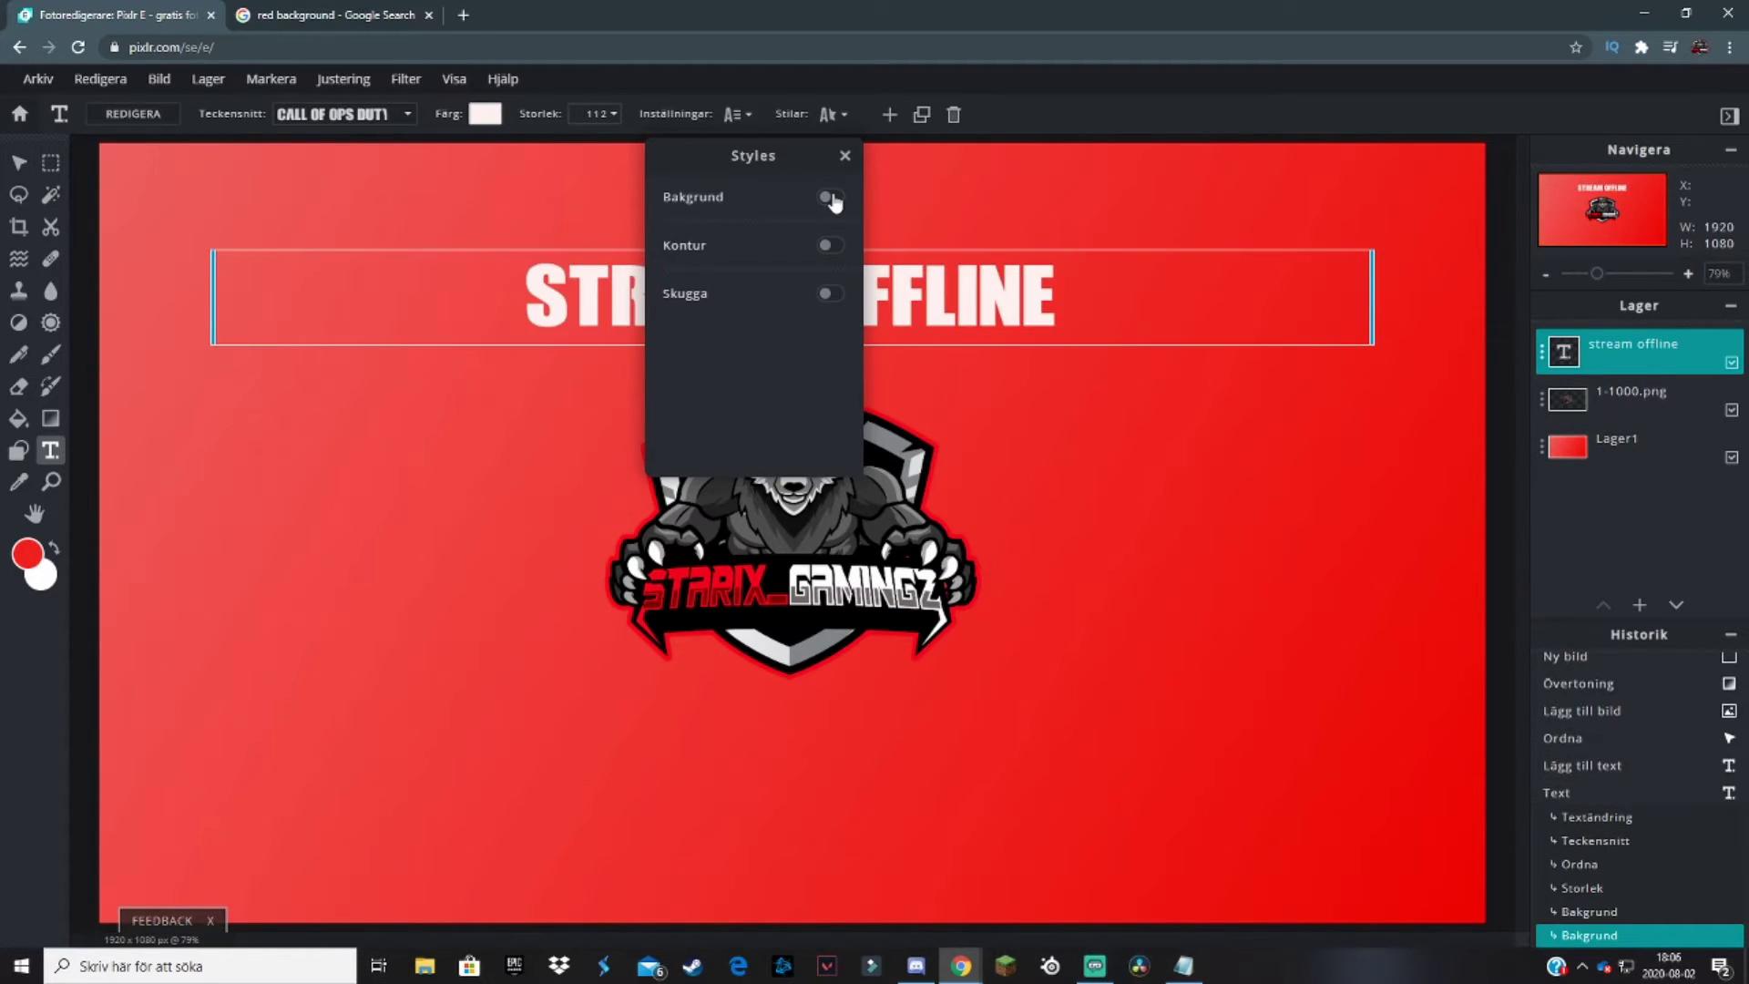
pyautogui.click(830, 245)
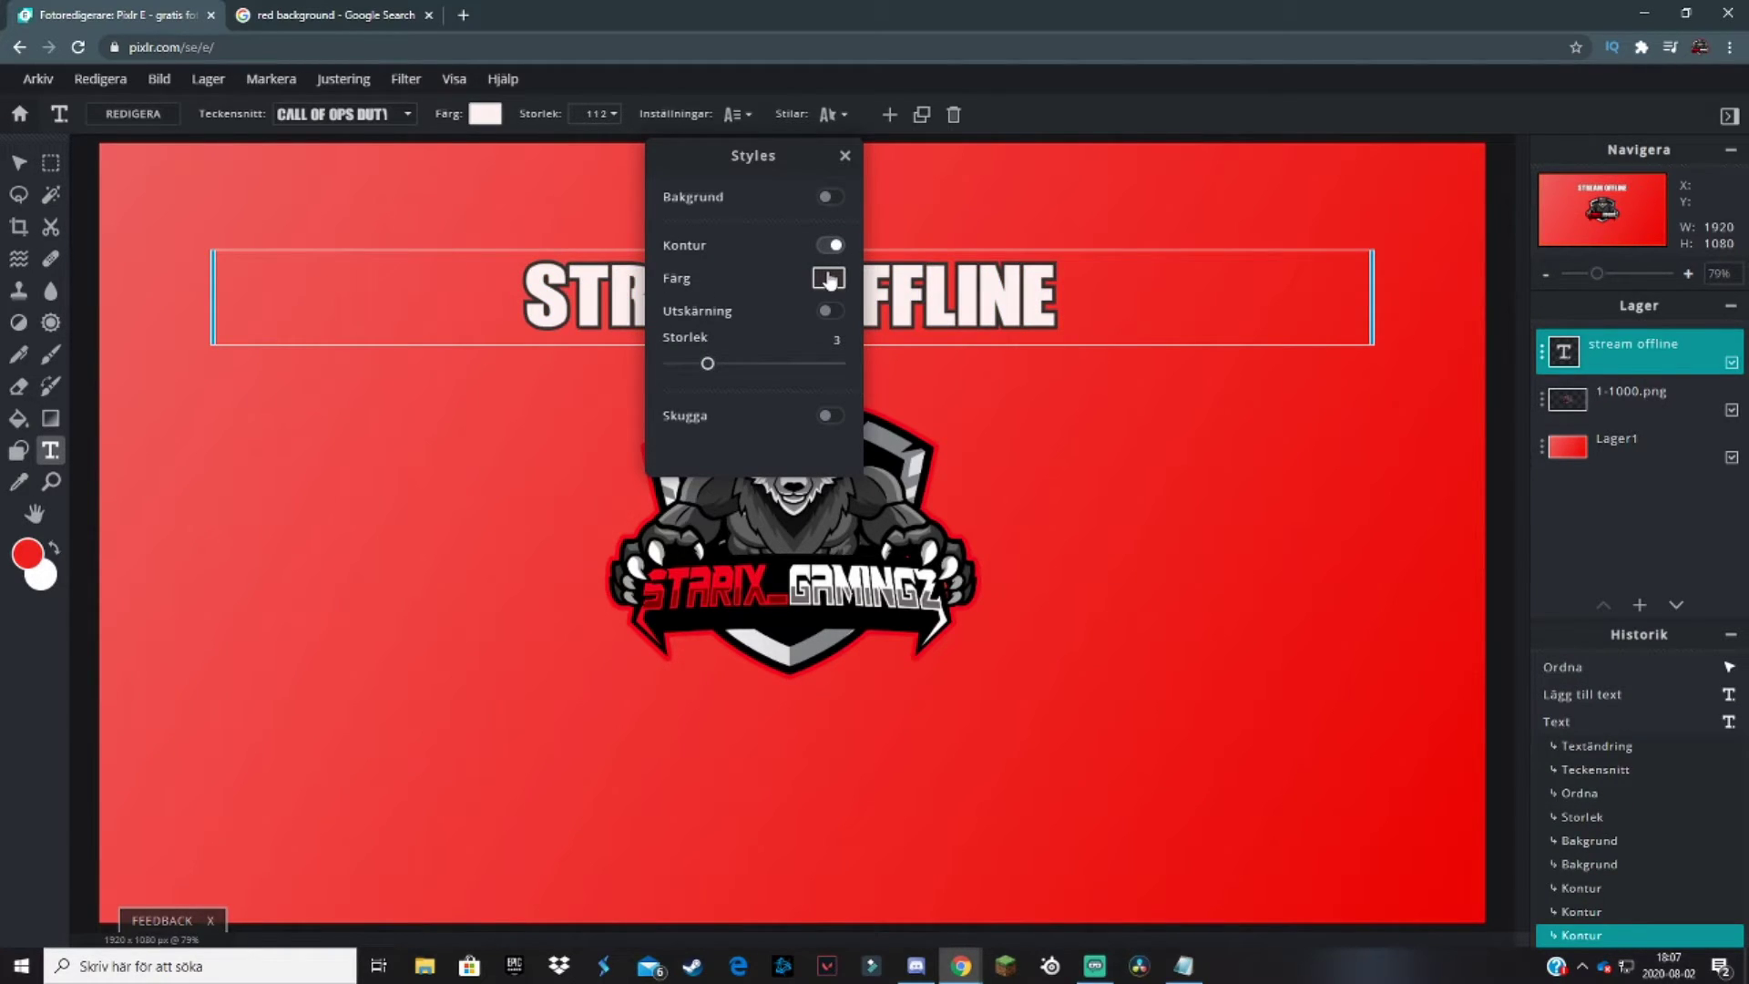
pyautogui.click(829, 279)
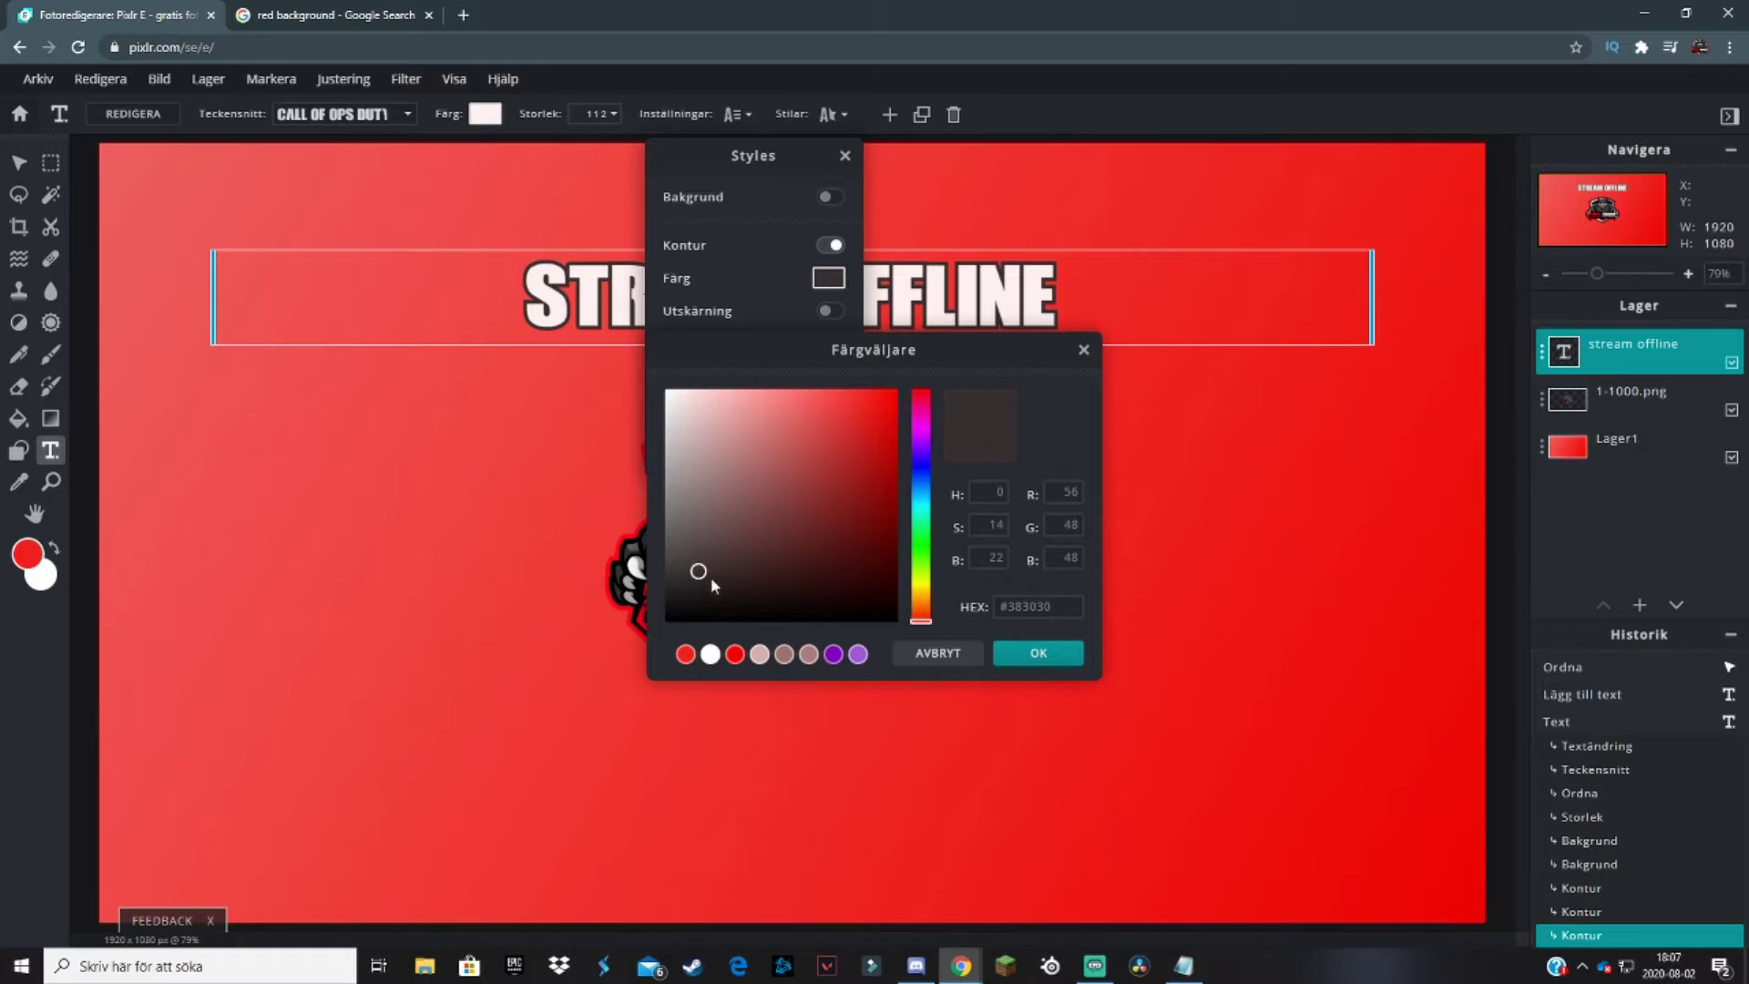
pyautogui.click(1044, 658)
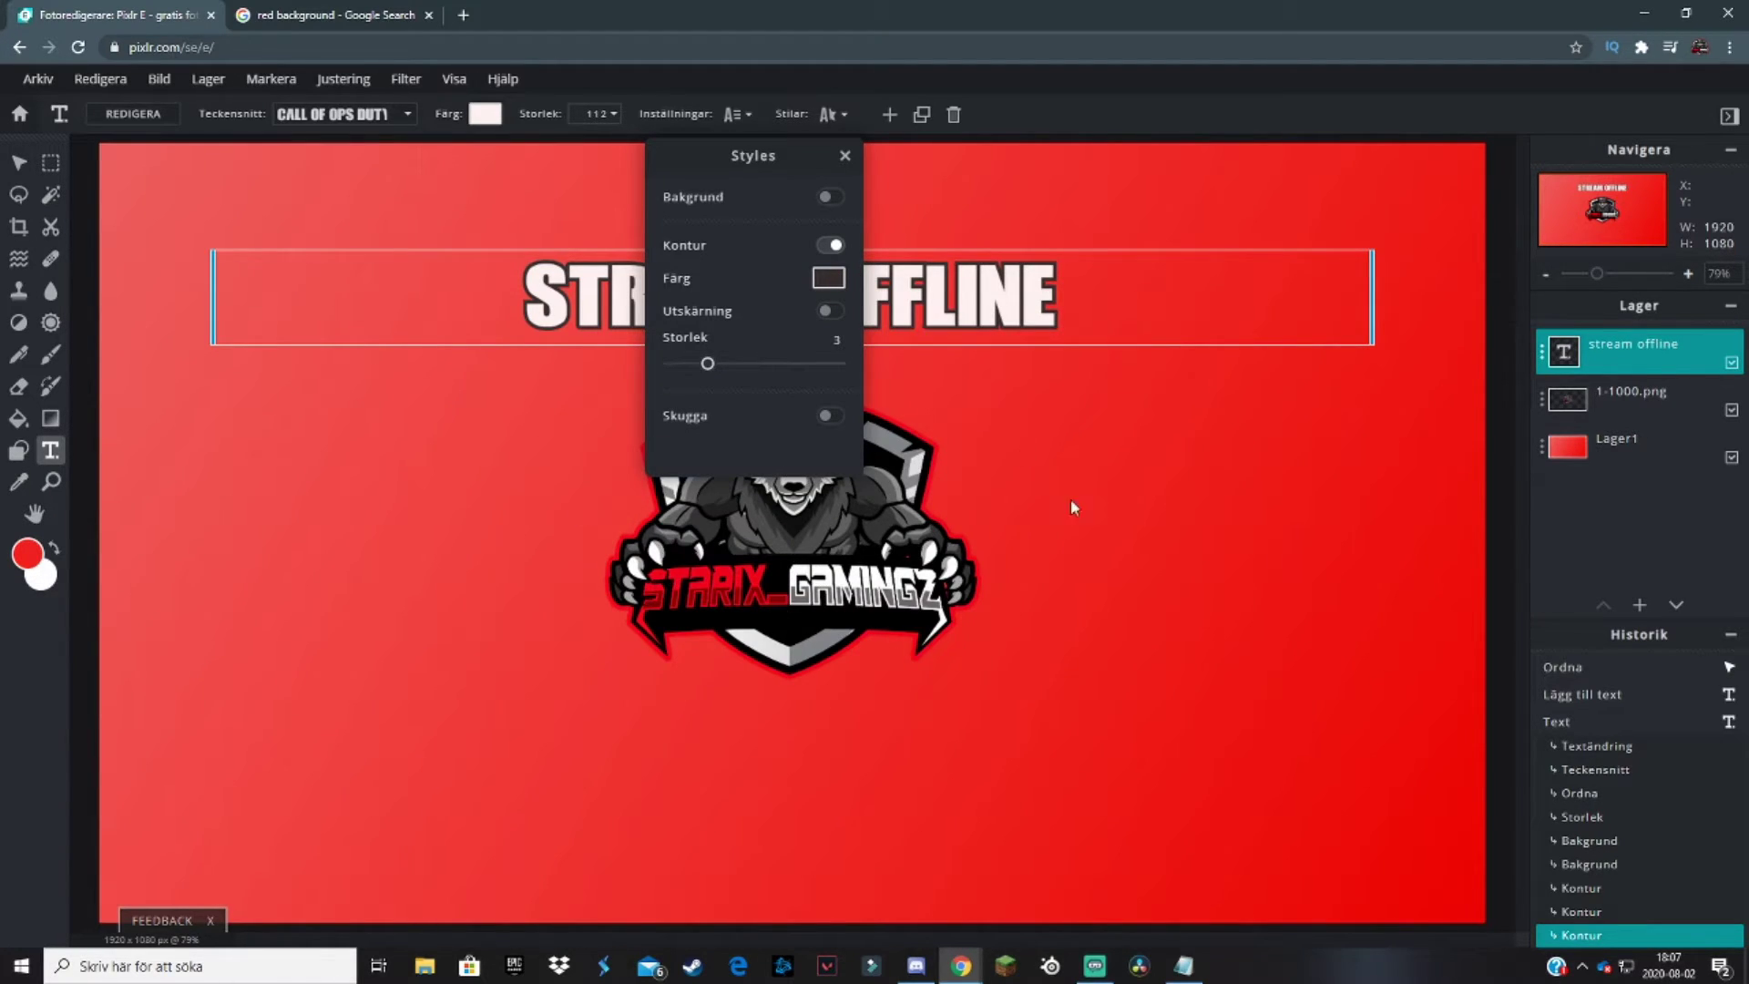
pyautogui.moveTo(708, 366); pyautogui.dragTo(725, 365)
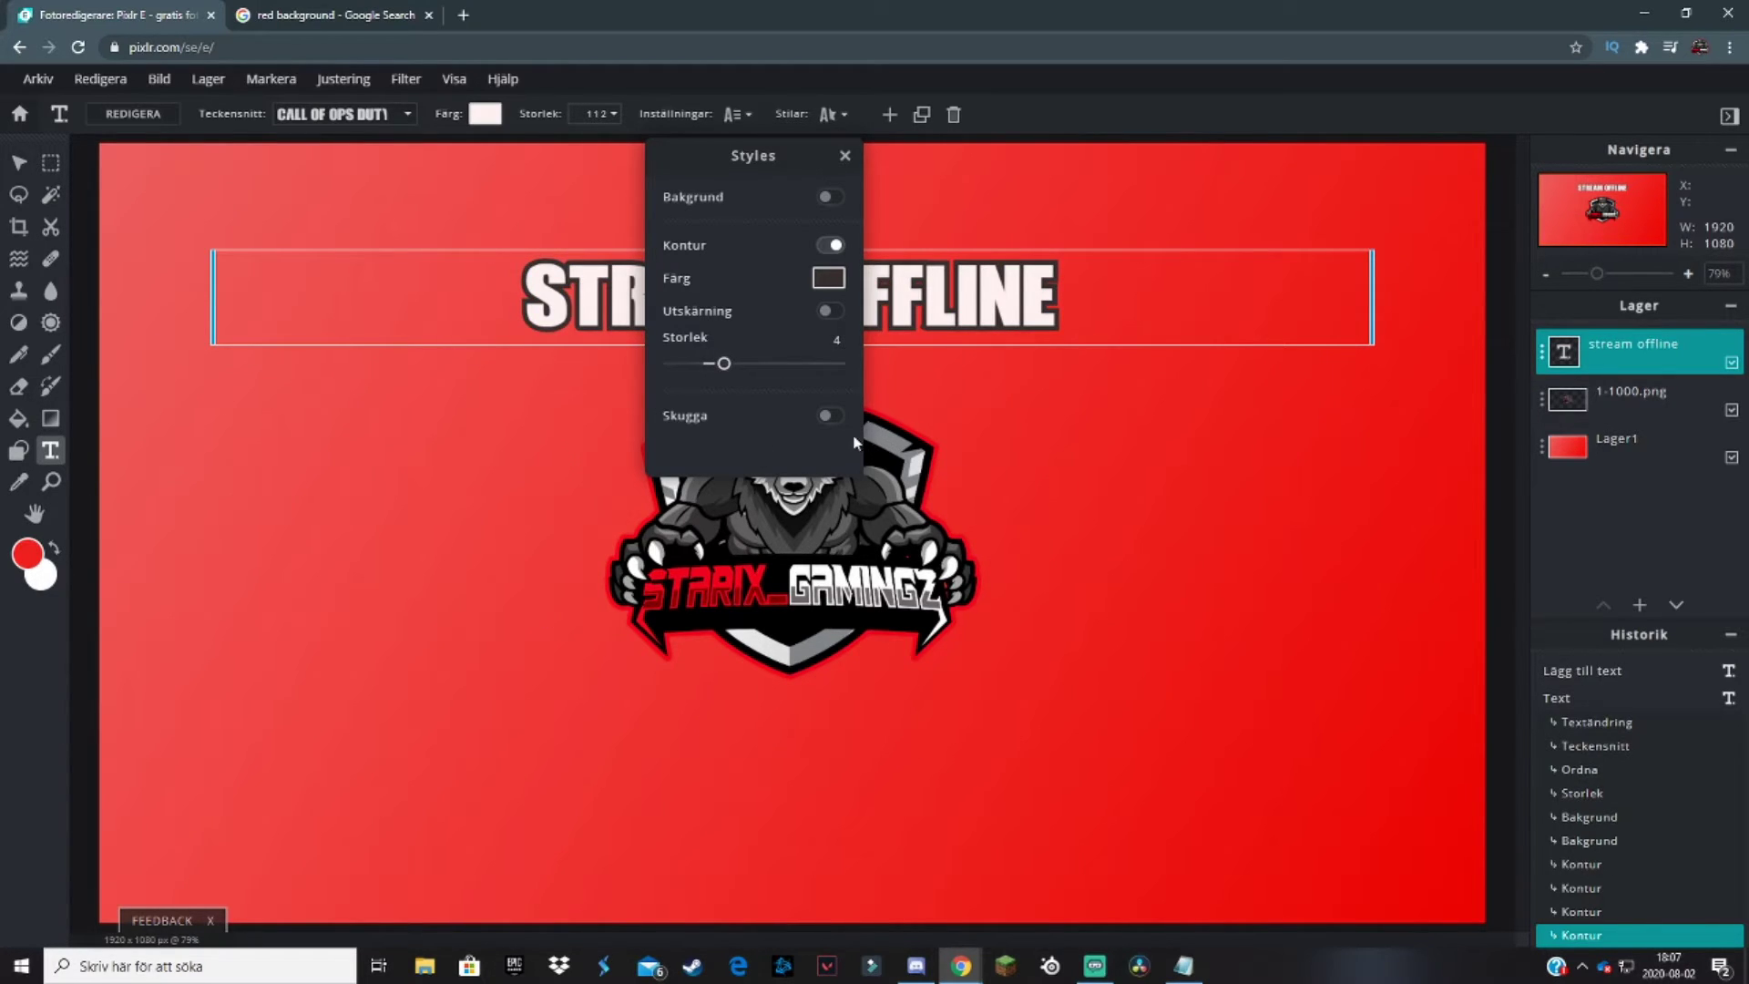
# - Enable Skugga with higher opacity, then drag the title back to centre
pyautogui.click(831, 417)
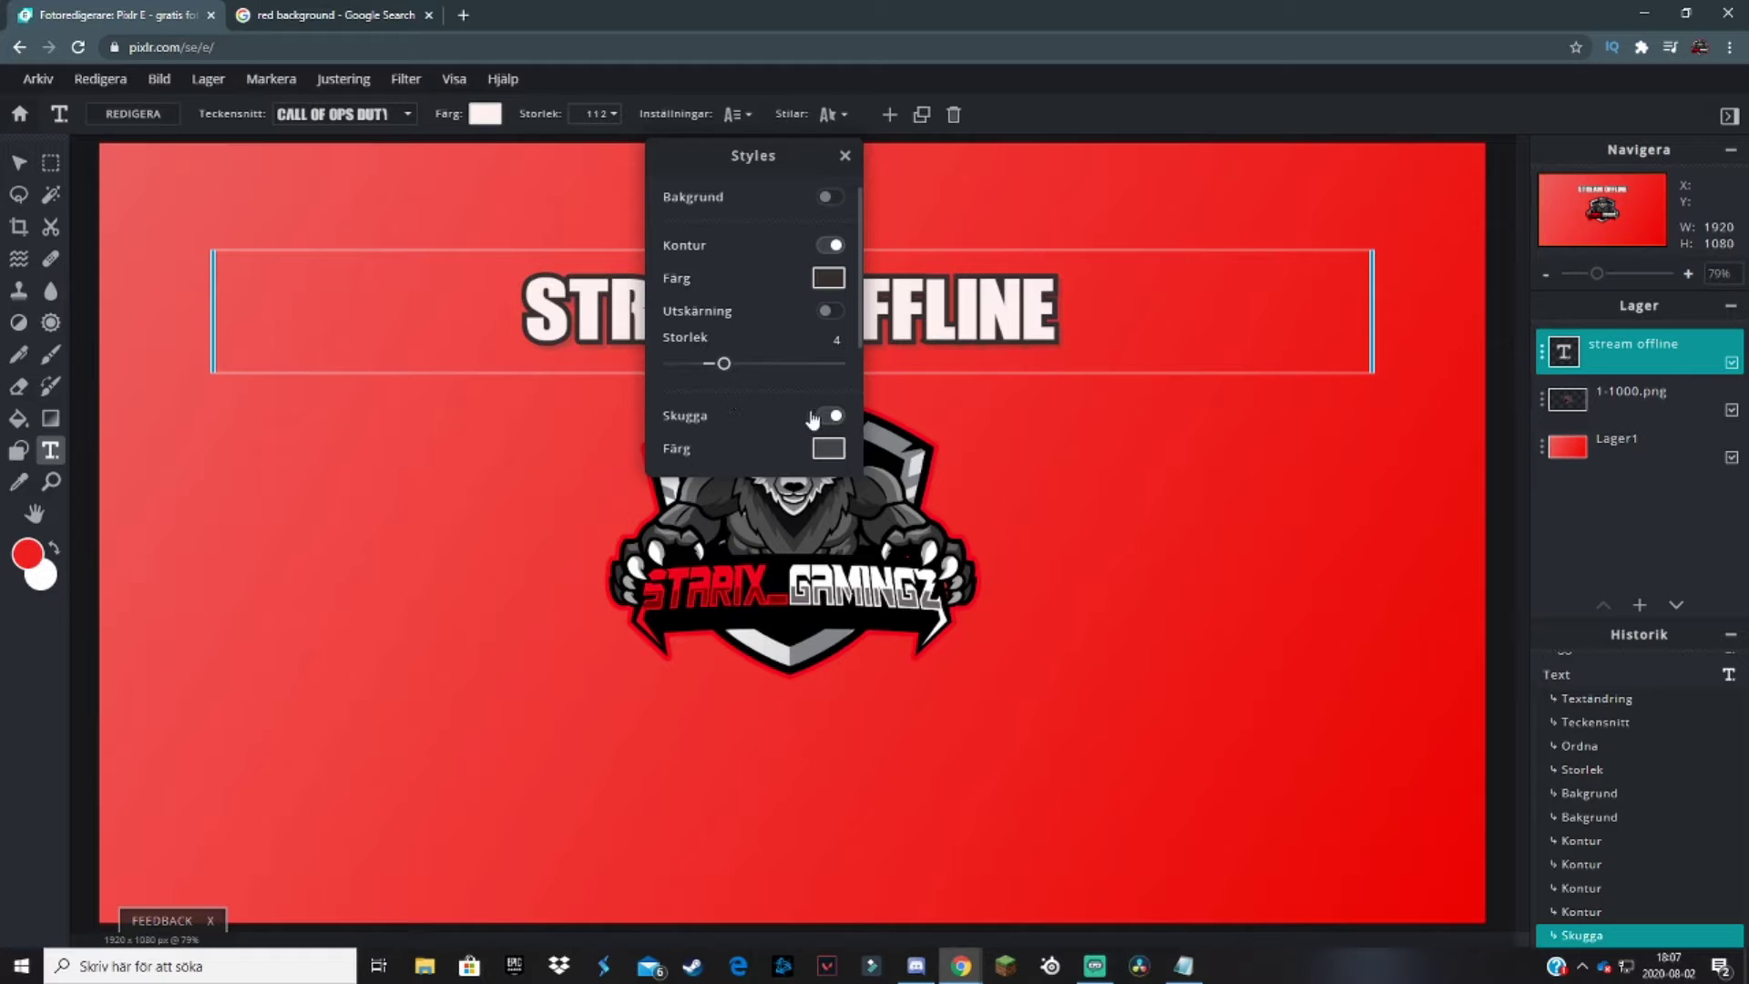
pyautogui.scroll(-3, 812, 417)
pyautogui.moveTo(748, 435); pyautogui.dragTo(804, 453)
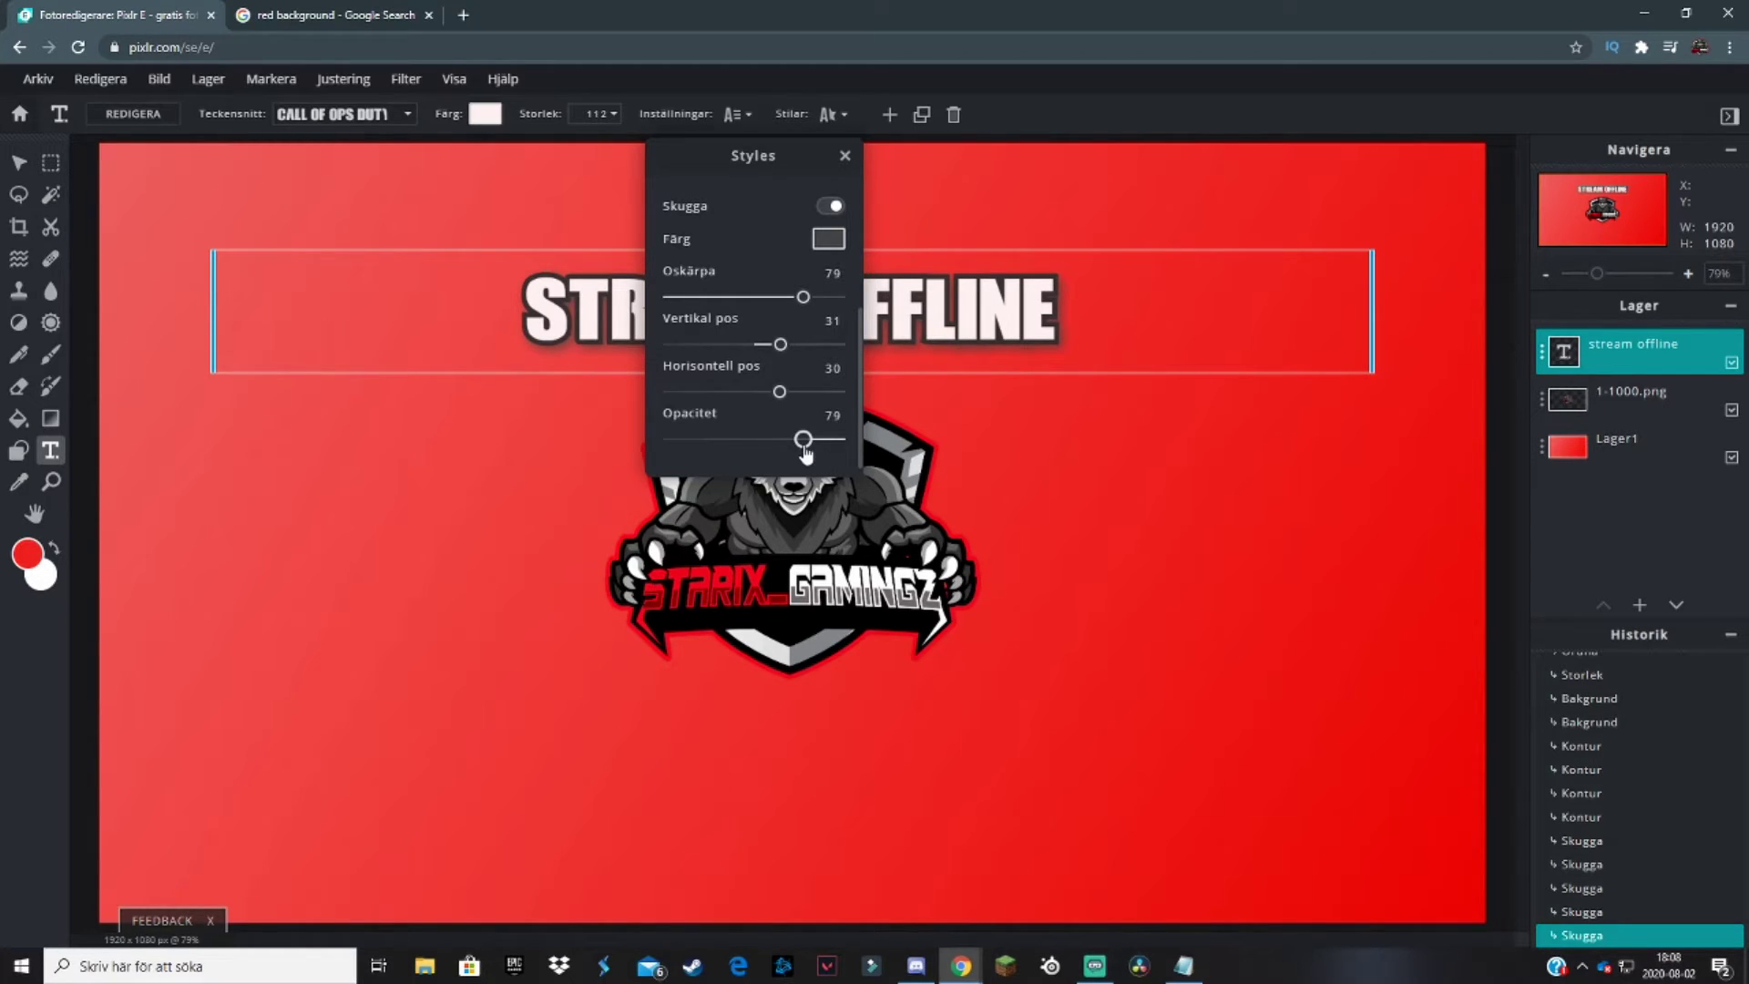
pyautogui.click(845, 156)
pyautogui.moveTo(912, 285); pyautogui.dragTo(1028, 274)
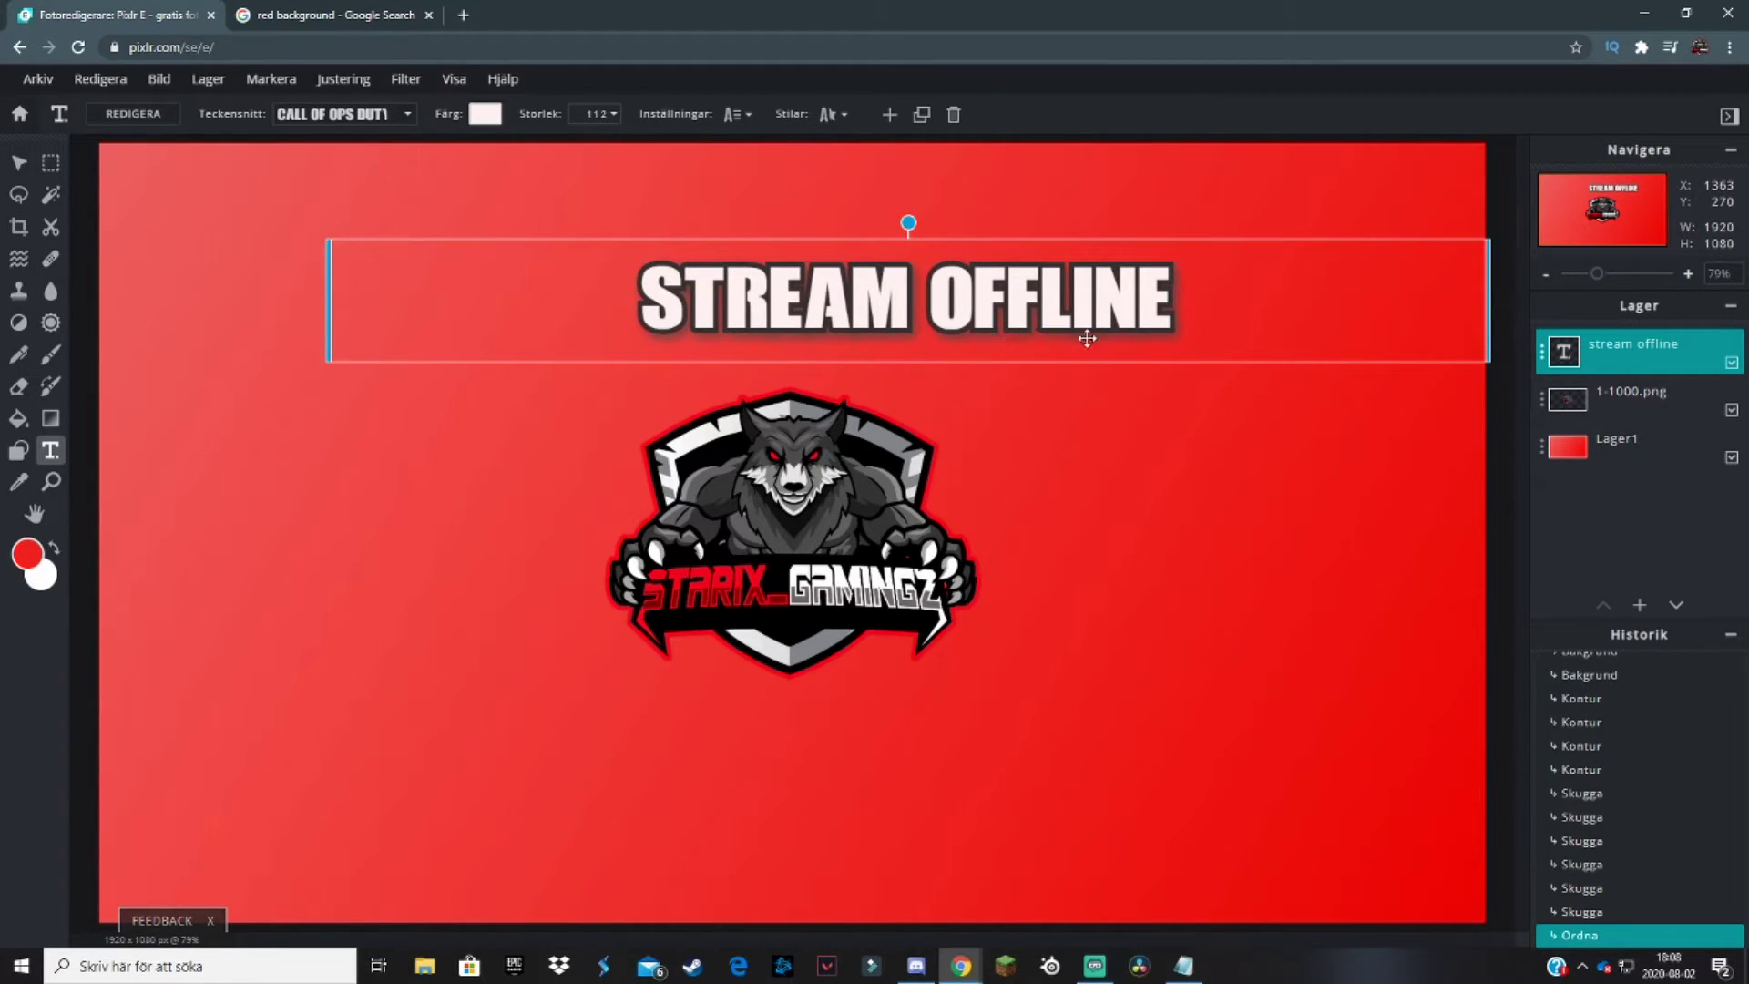
# - Enlarge the STREAM OFFLINE title from 112 to 131 and nudge it slightly higher, centred above the logo
pyautogui.moveTo(1102, 338); pyautogui.dragTo(986, 331)
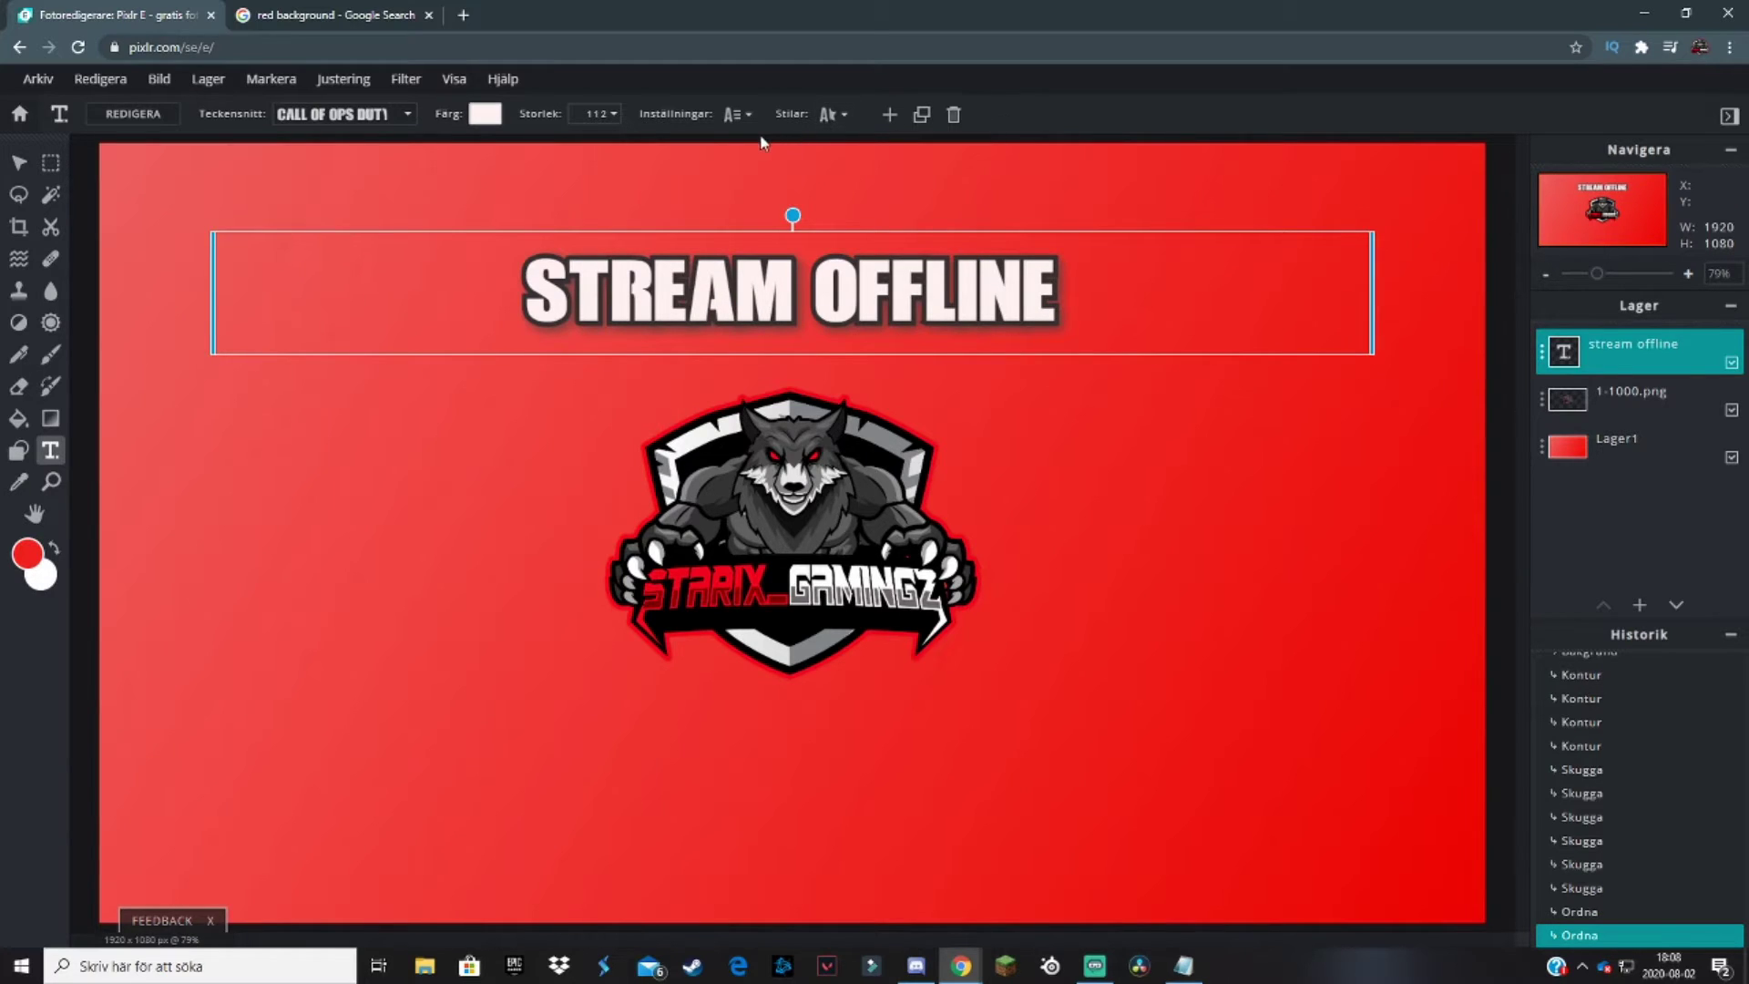
pyautogui.click(603, 116)
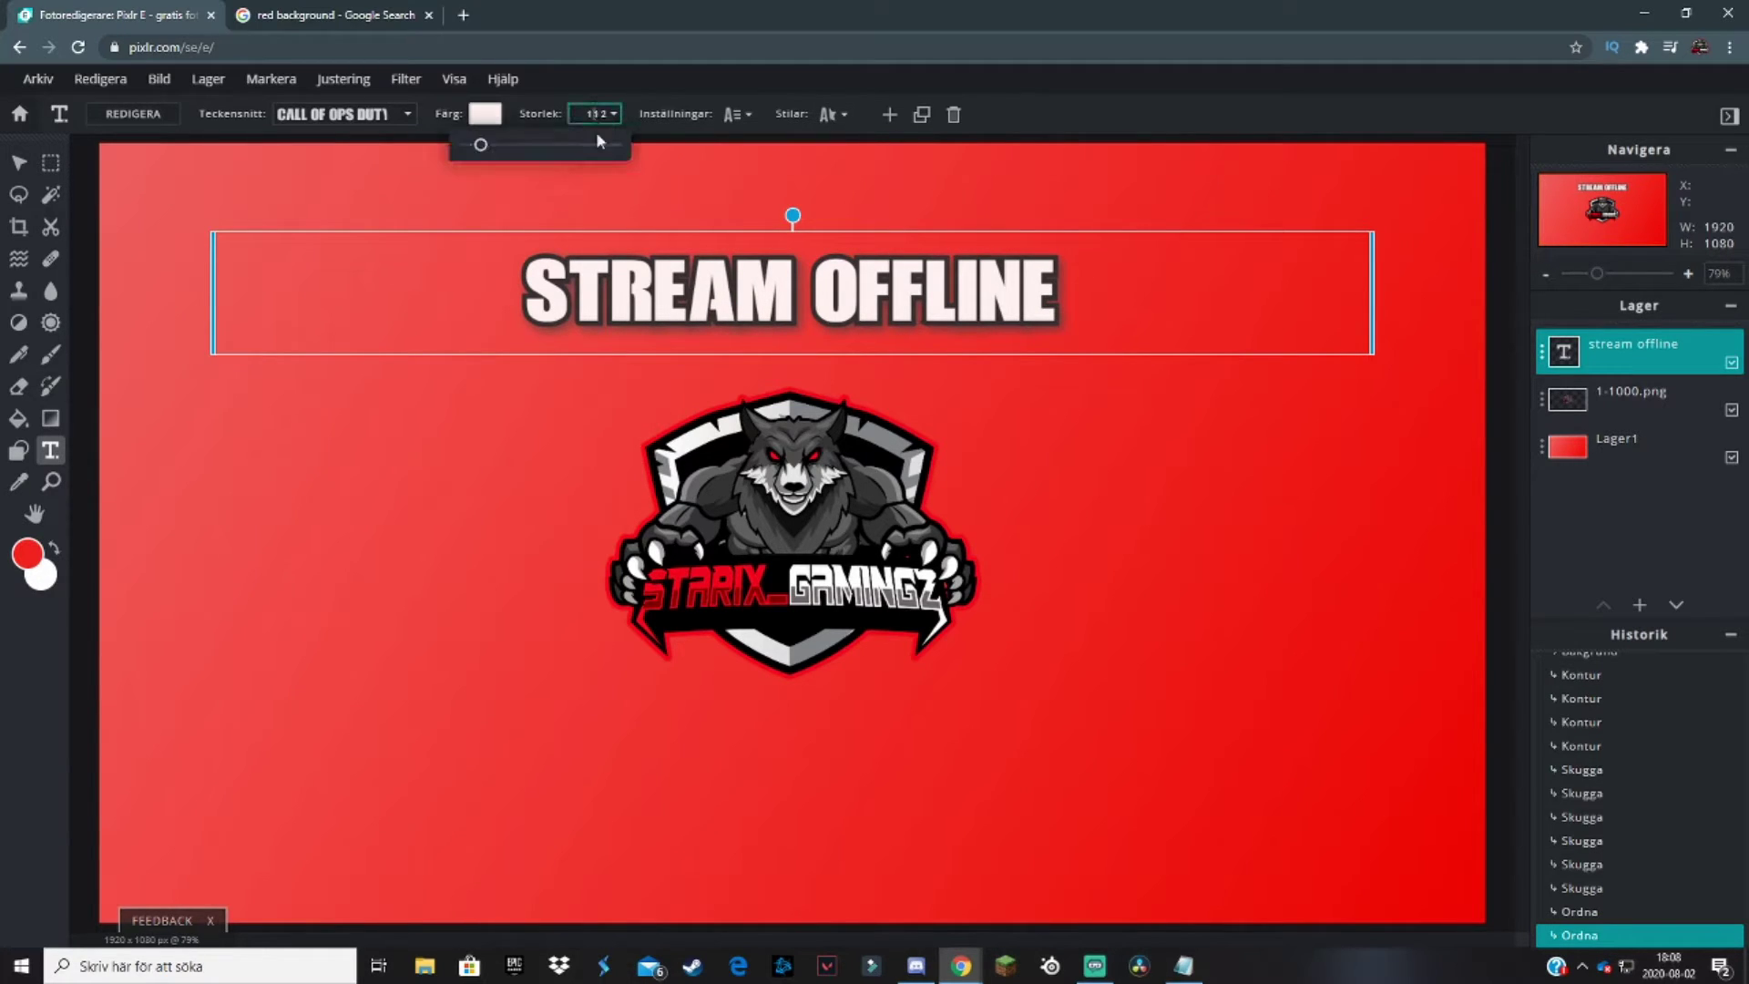
pyautogui.moveTo(482, 143); pyautogui.dragTo(487, 148)
pyautogui.moveTo(856, 345)
pyautogui.mouseDown()
pyautogui.moveTo(906, 335)
pyautogui.moveTo(857, 320)
pyautogui.moveTo(851, 336)
pyautogui.mouseUp()
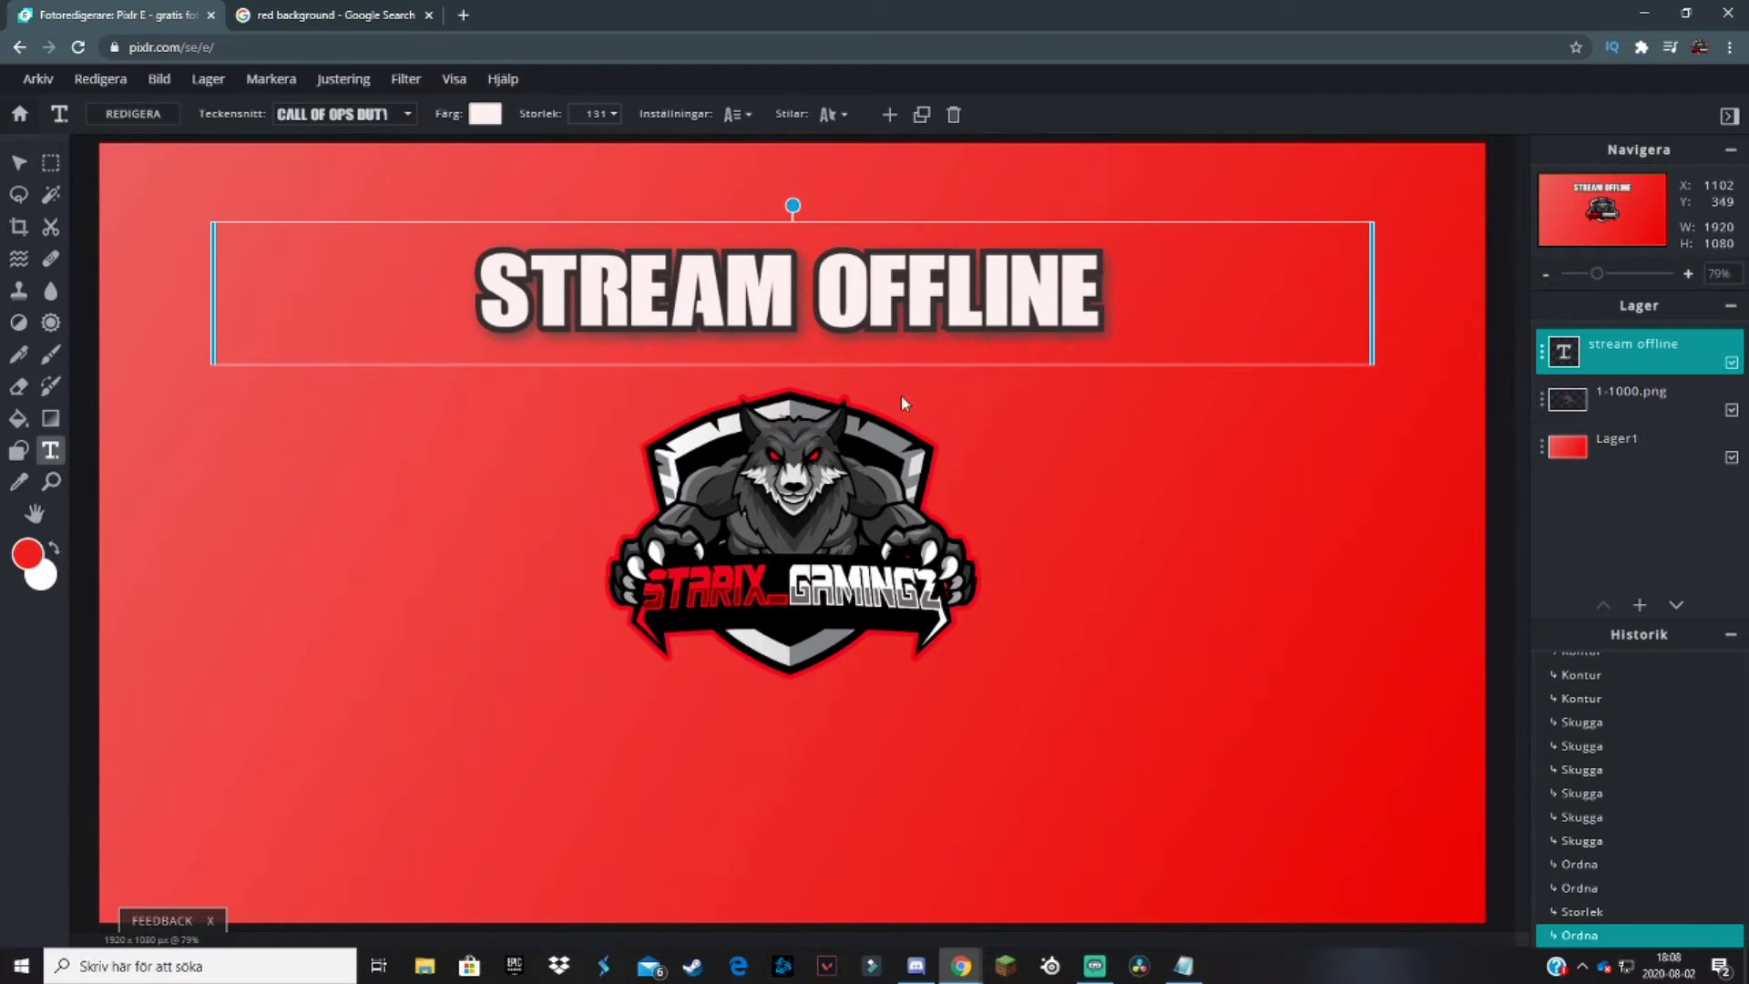
pyautogui.click(347, 488)
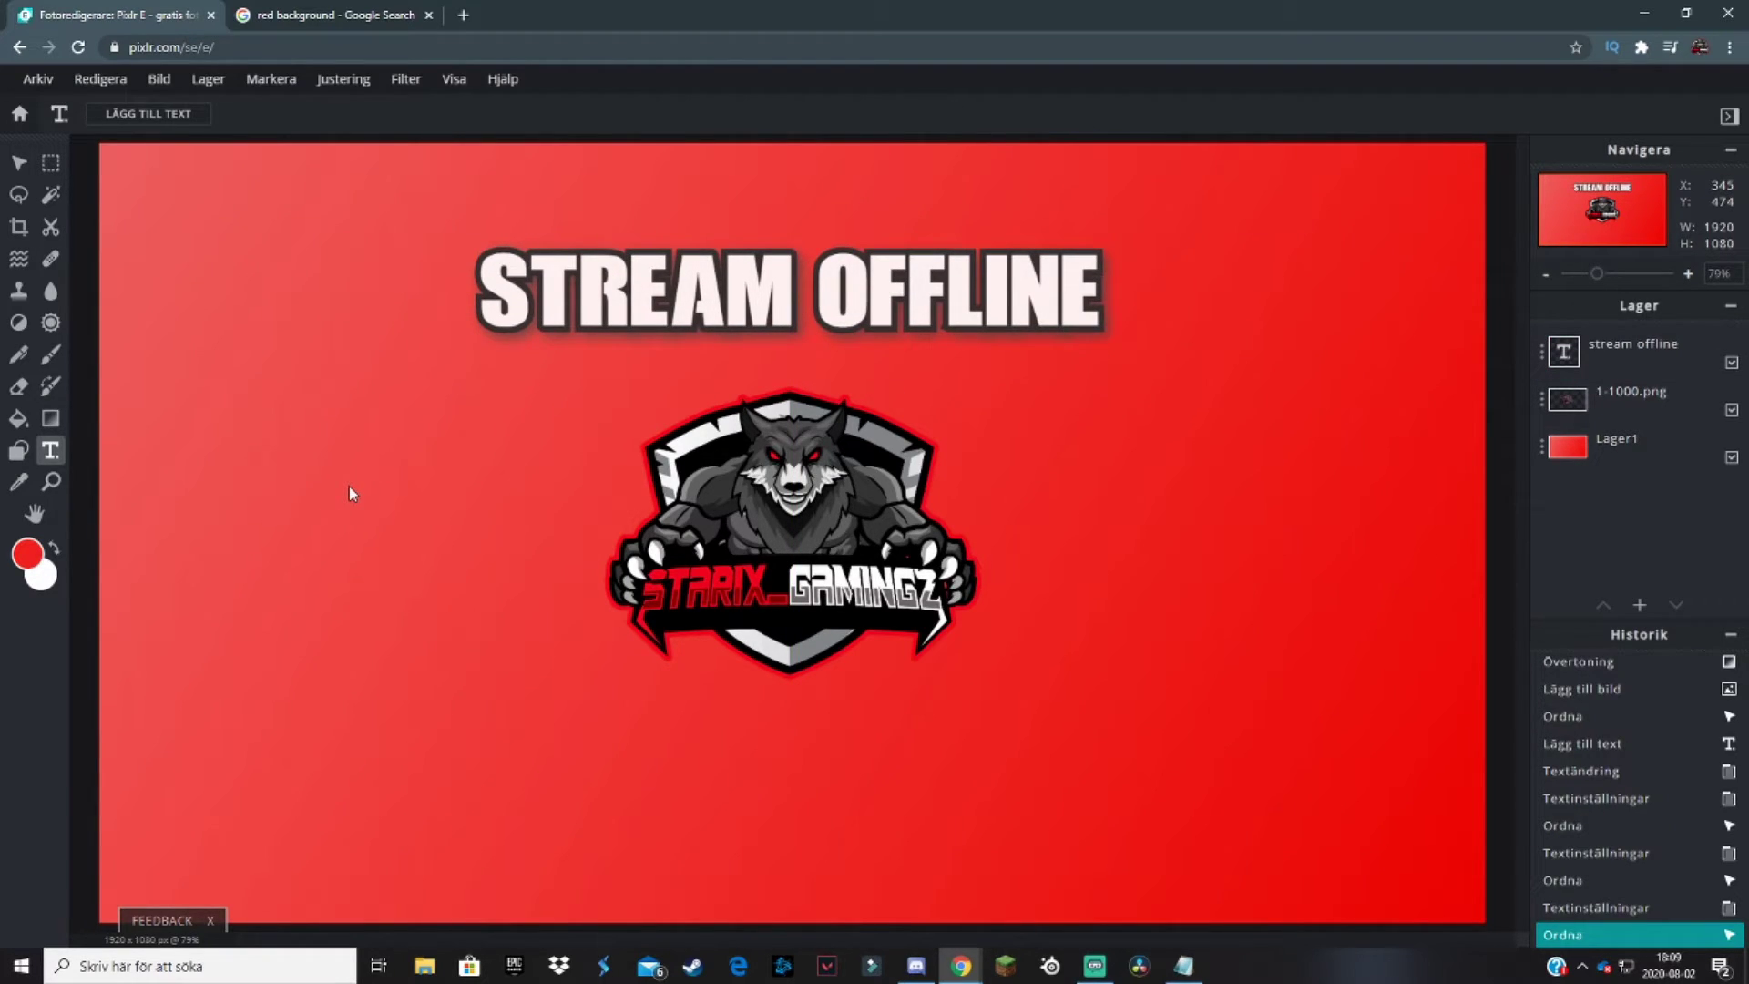
pyautogui.moveTo(730, 314); pyautogui.dragTo(737, 288)
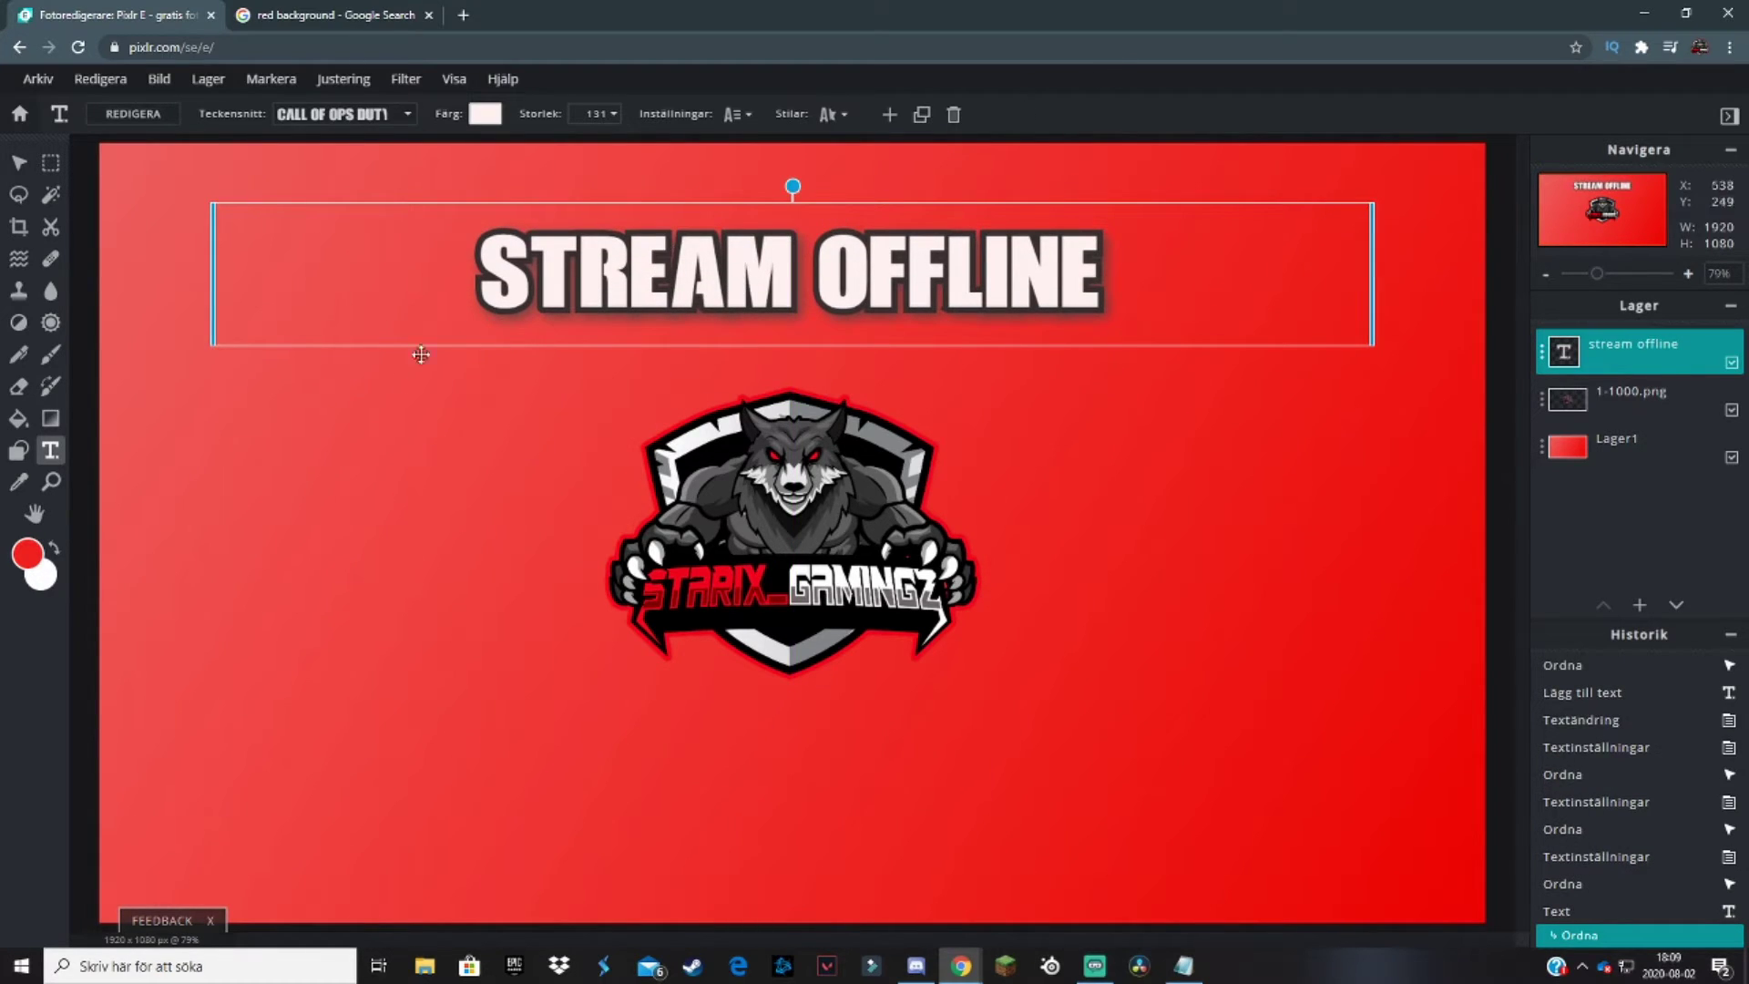
pyautogui.click(347, 428)
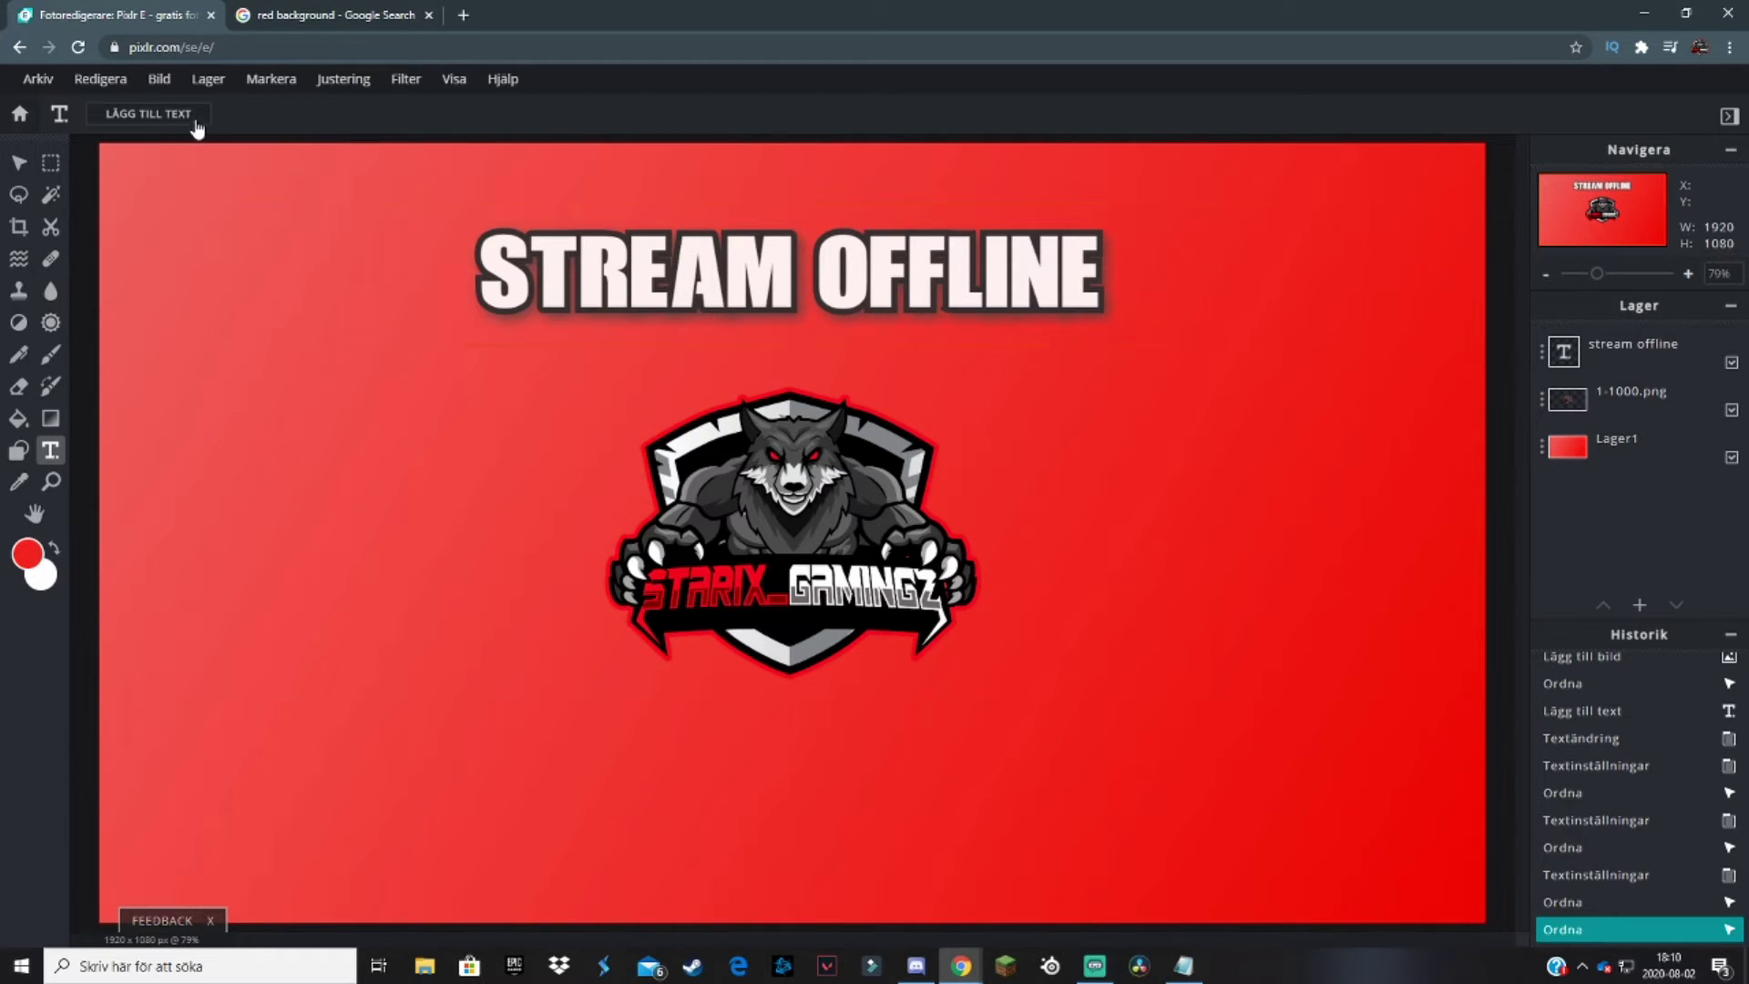
# - Import the YouTube and Twitter logo files from Hämtade filer as new layers
pyautogui.click(208, 83)
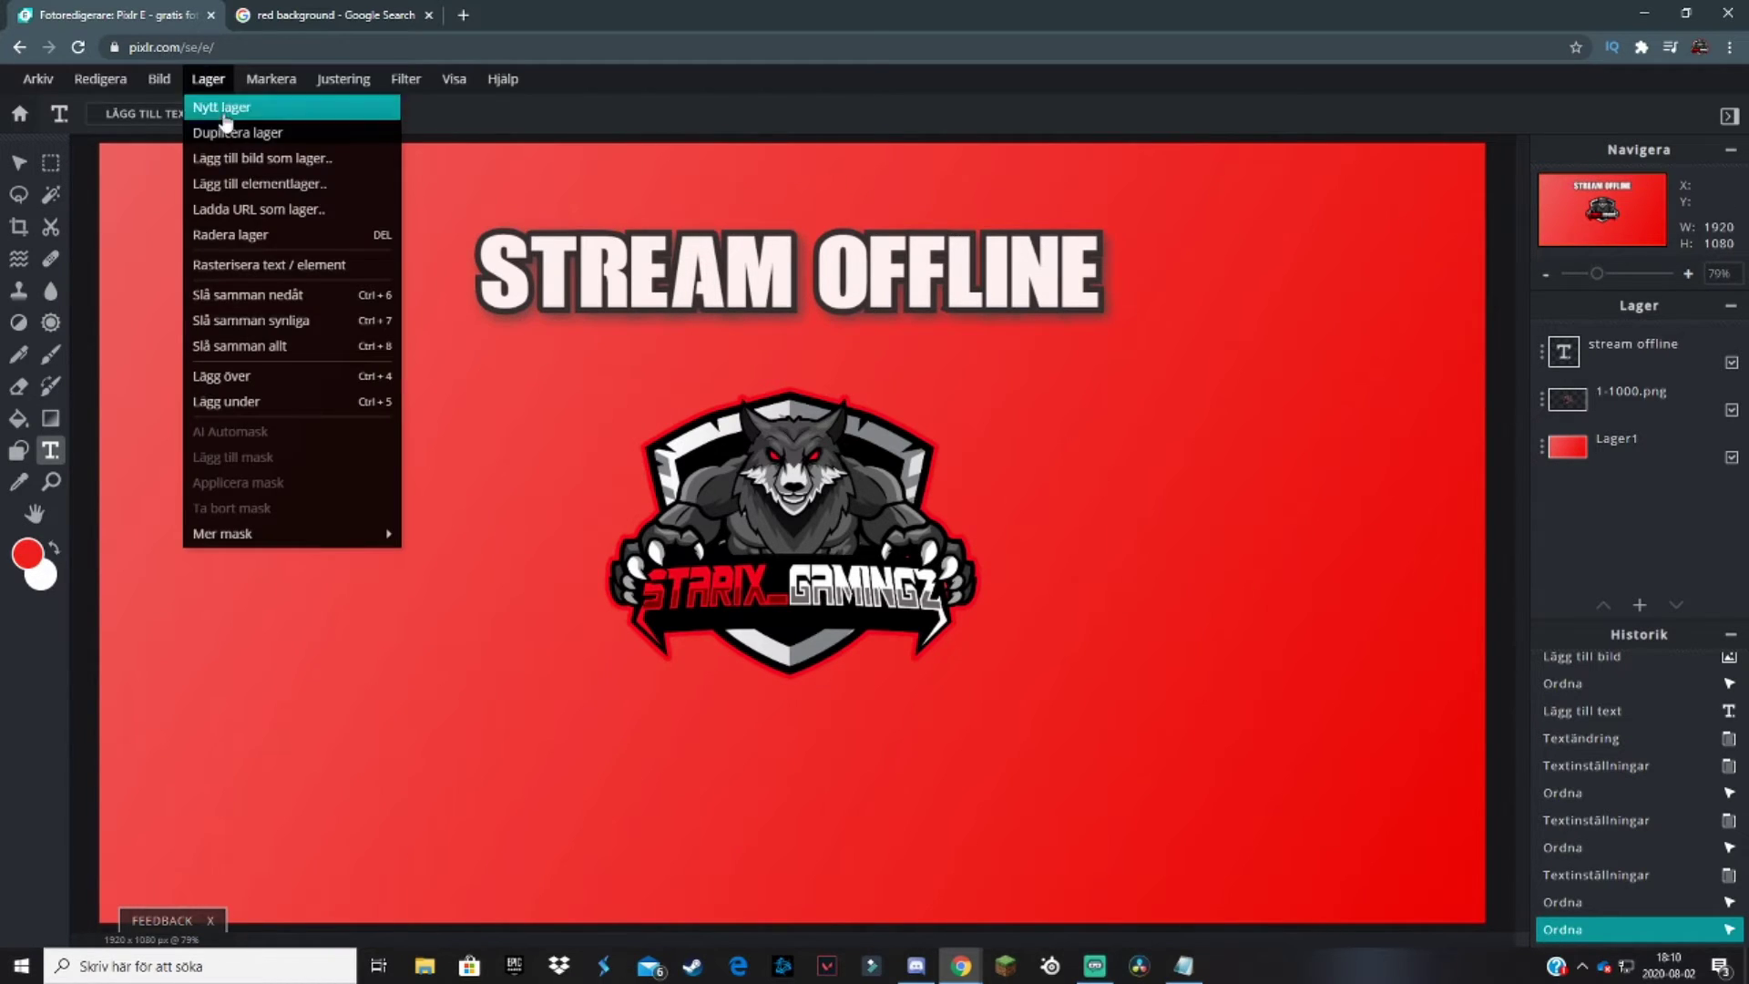
pyautogui.click(291, 157)
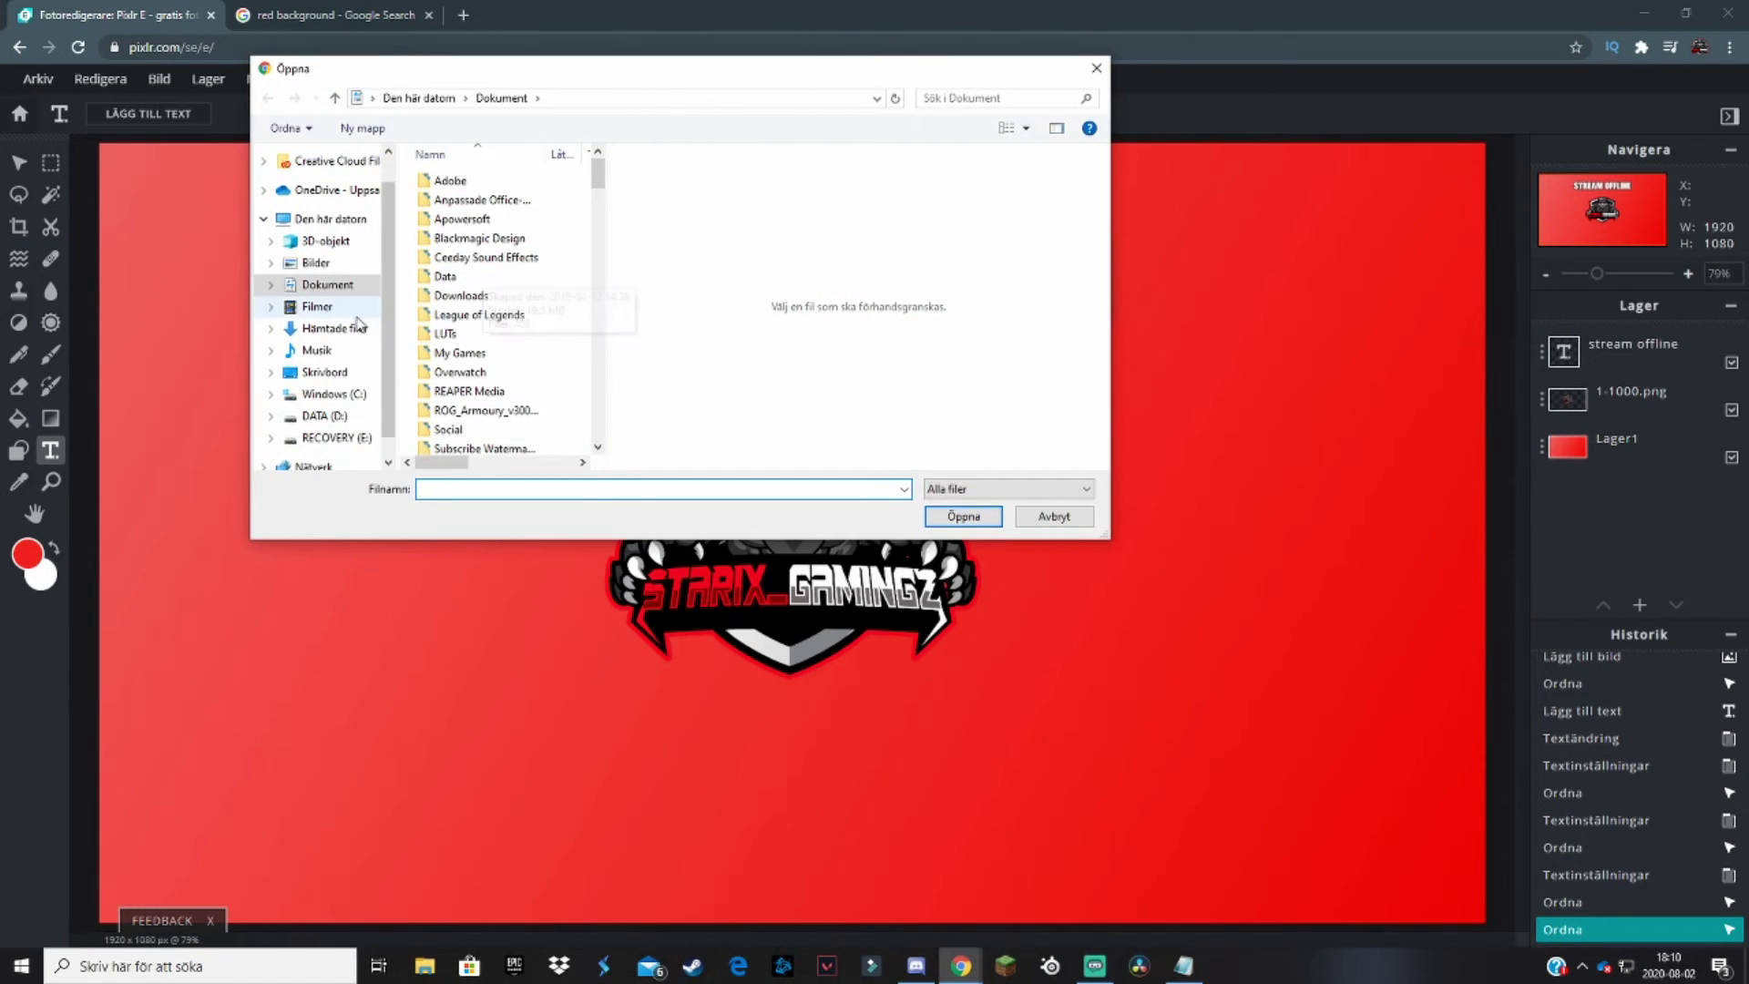
pyautogui.click(334, 328)
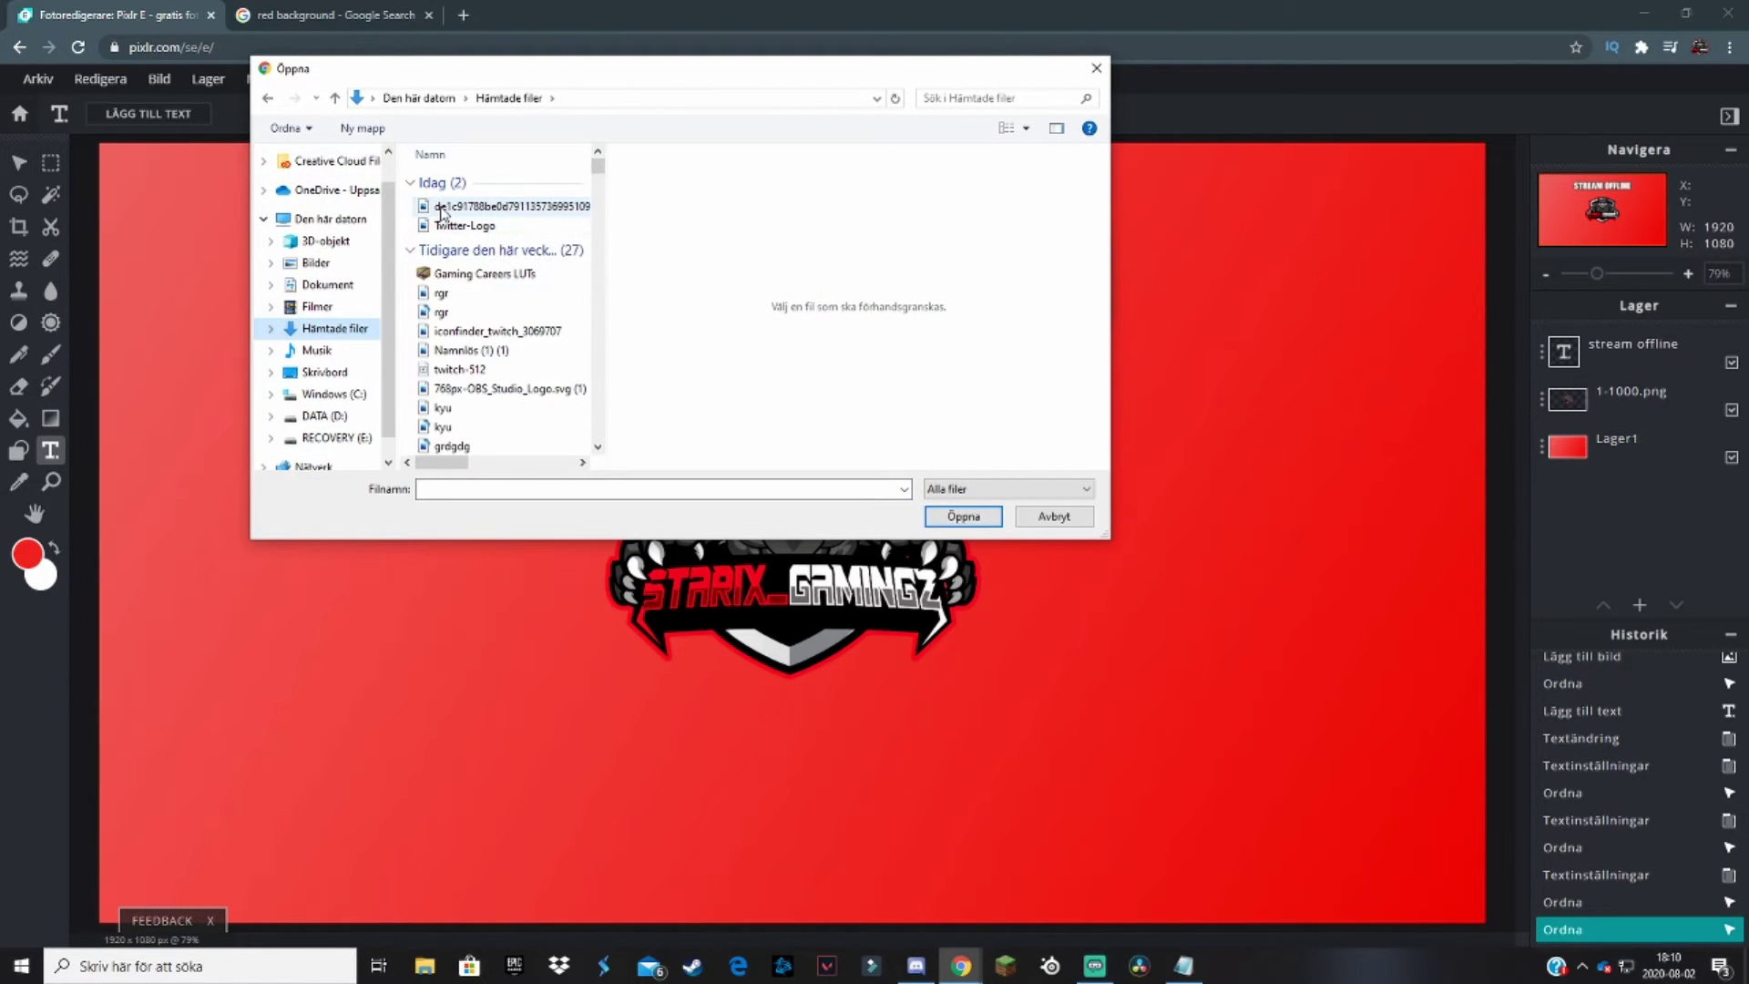
pyautogui.moveTo(471, 216); pyautogui.dragTo(474, 229)
pyautogui.click(987, 517)
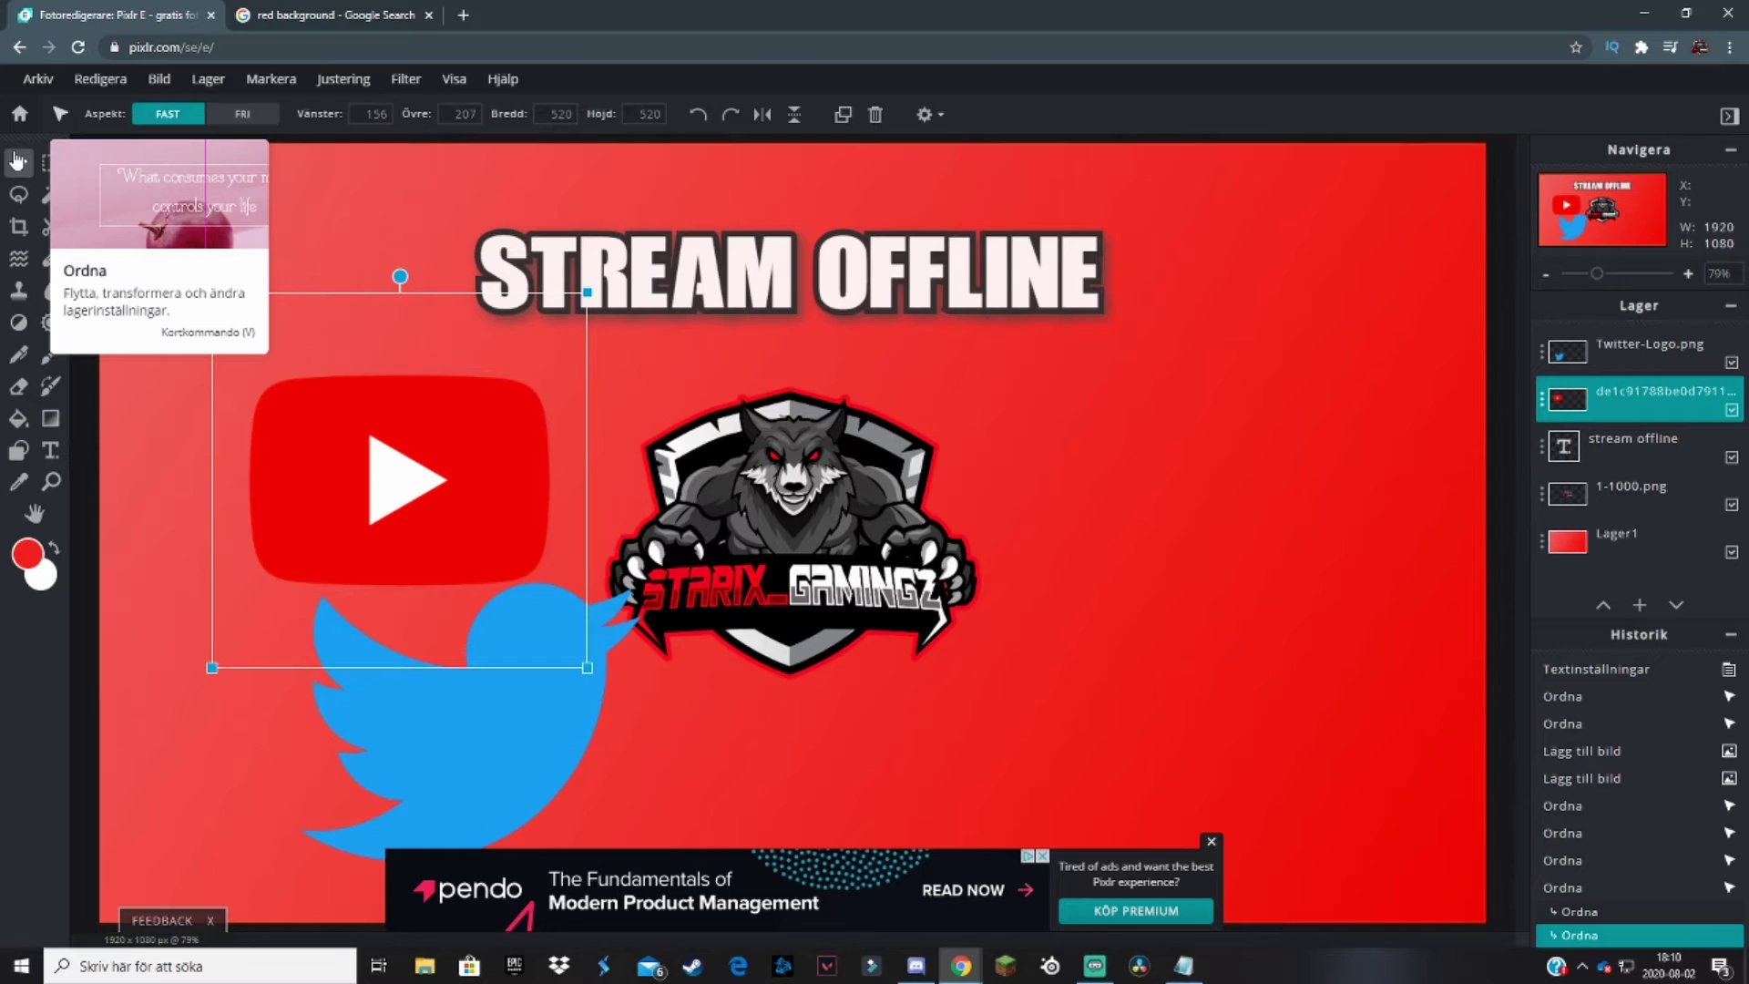
# - Shrink the YouTube logo and move it to the left side
pyautogui.moveTo(588, 292); pyautogui.dragTo(635, 245)
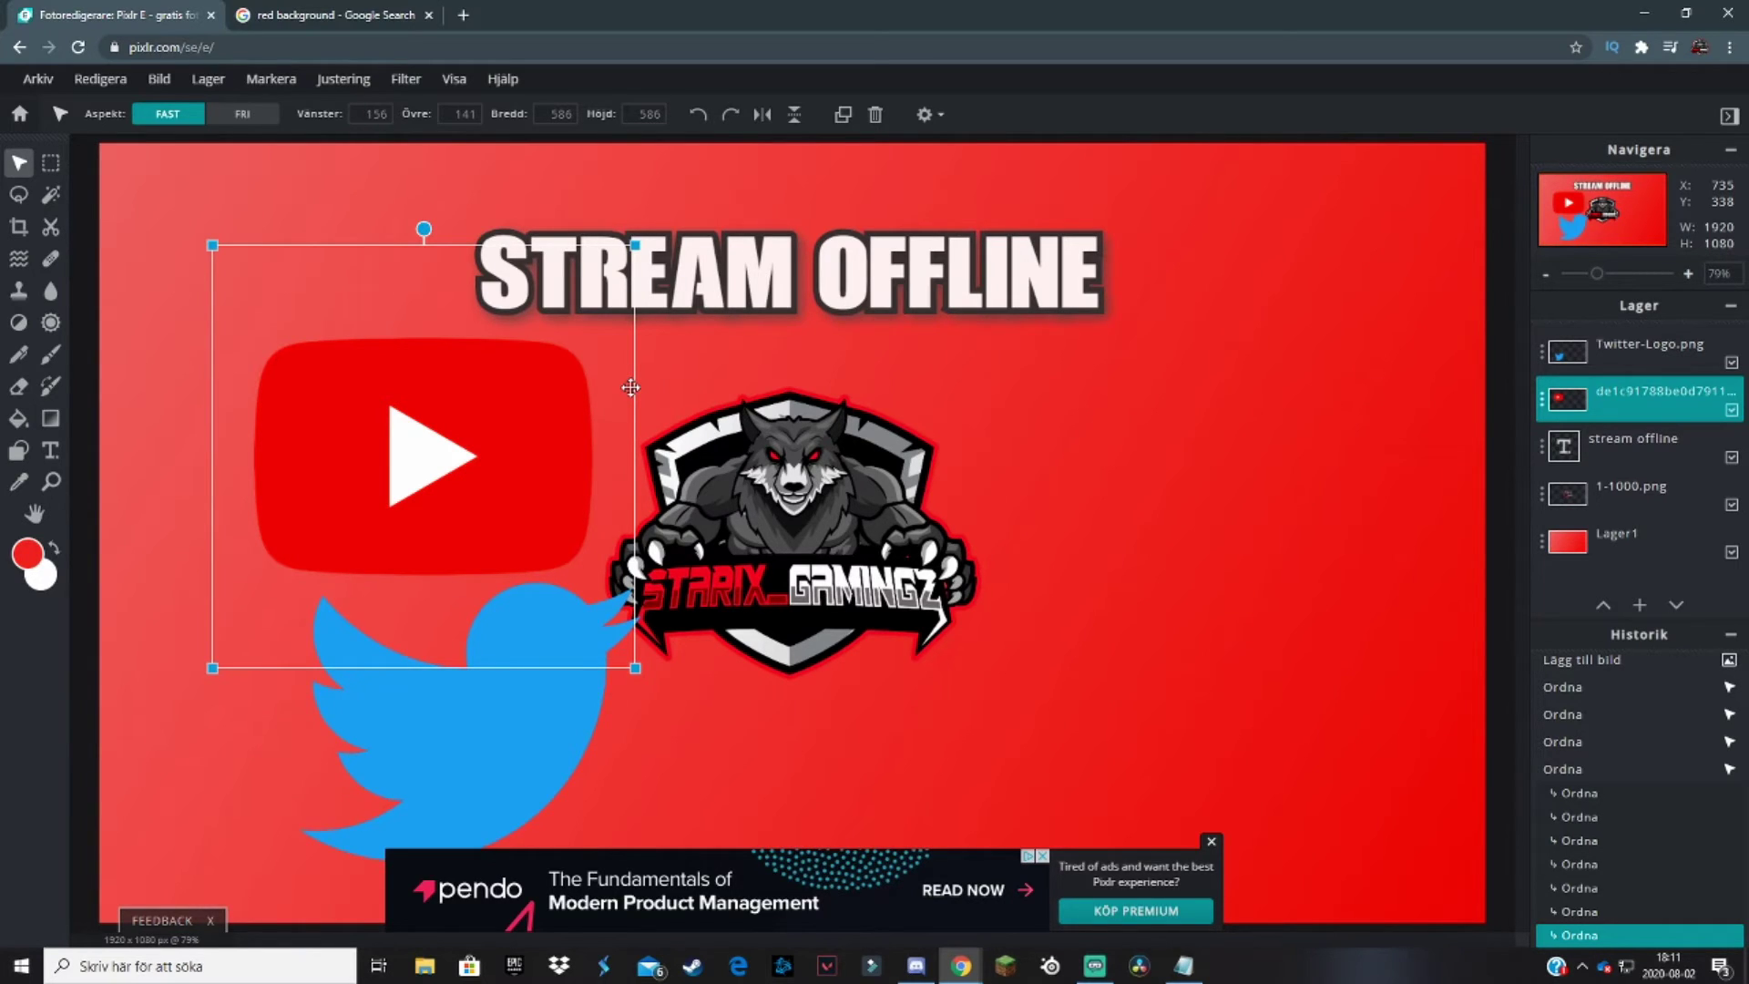
pyautogui.moveTo(635, 245); pyautogui.dragTo(391, 489)
pyautogui.moveTo(437, 729); pyautogui.dragTo(496, 692)
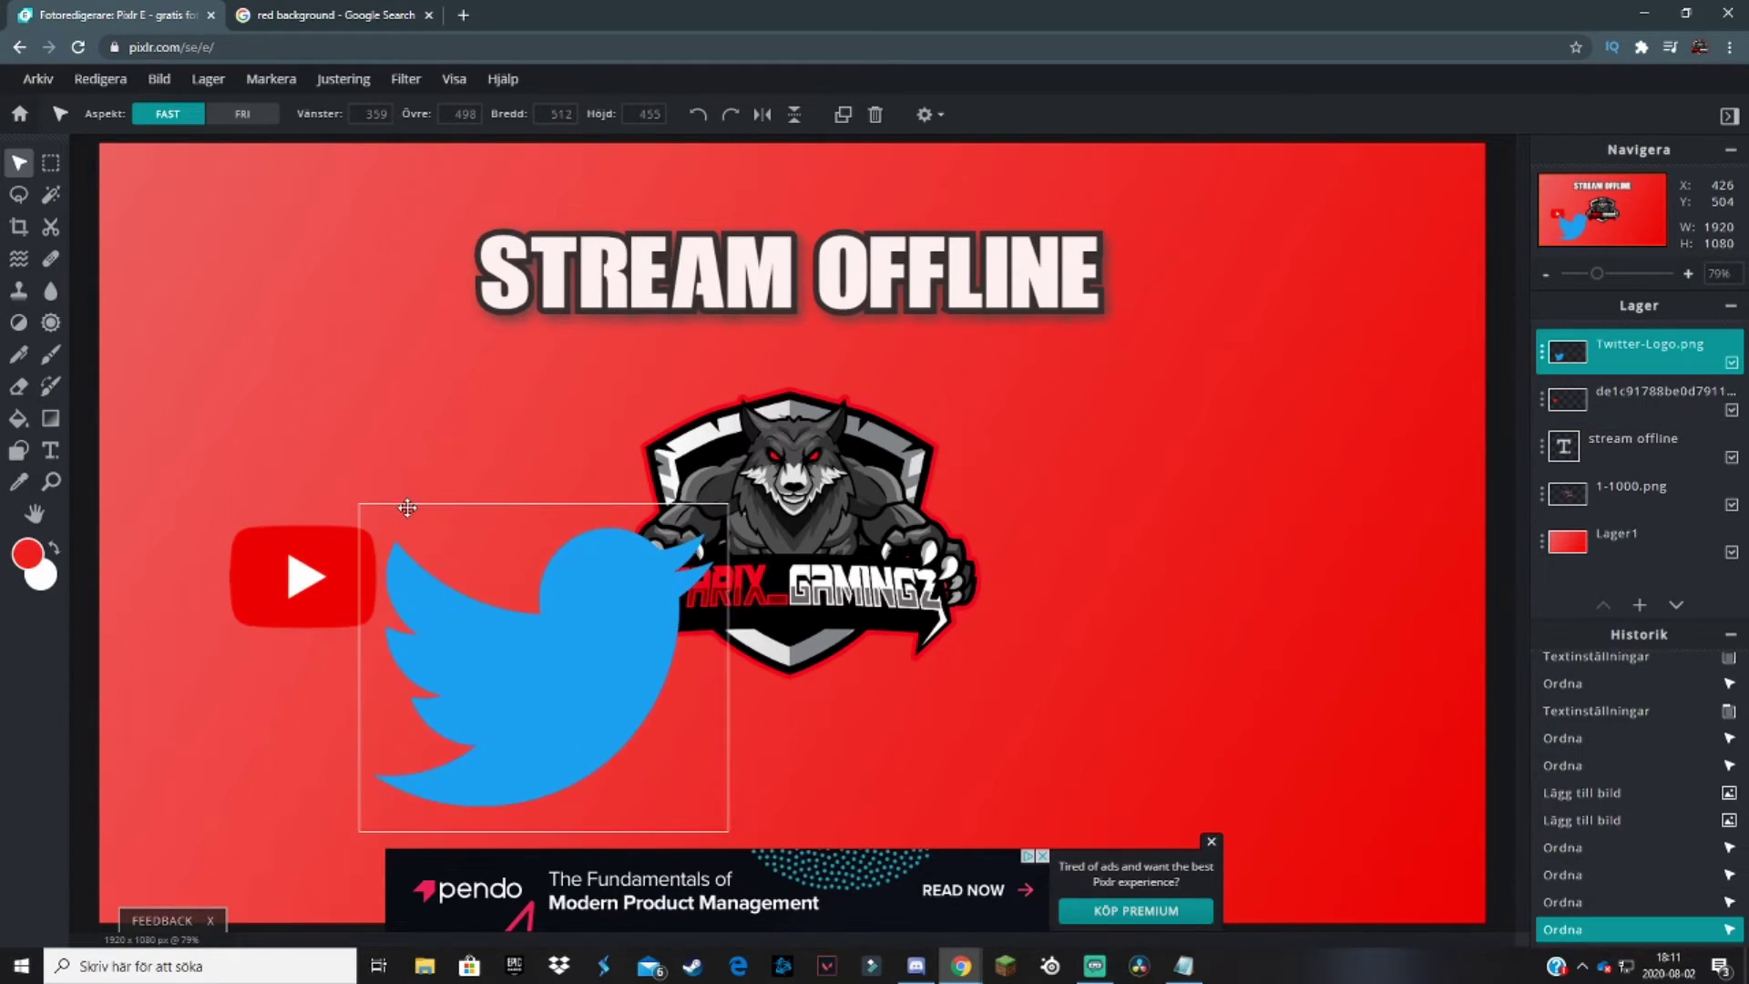
pyautogui.click(283, 586)
pyautogui.moveTo(283, 586); pyautogui.dragTo(295, 453)
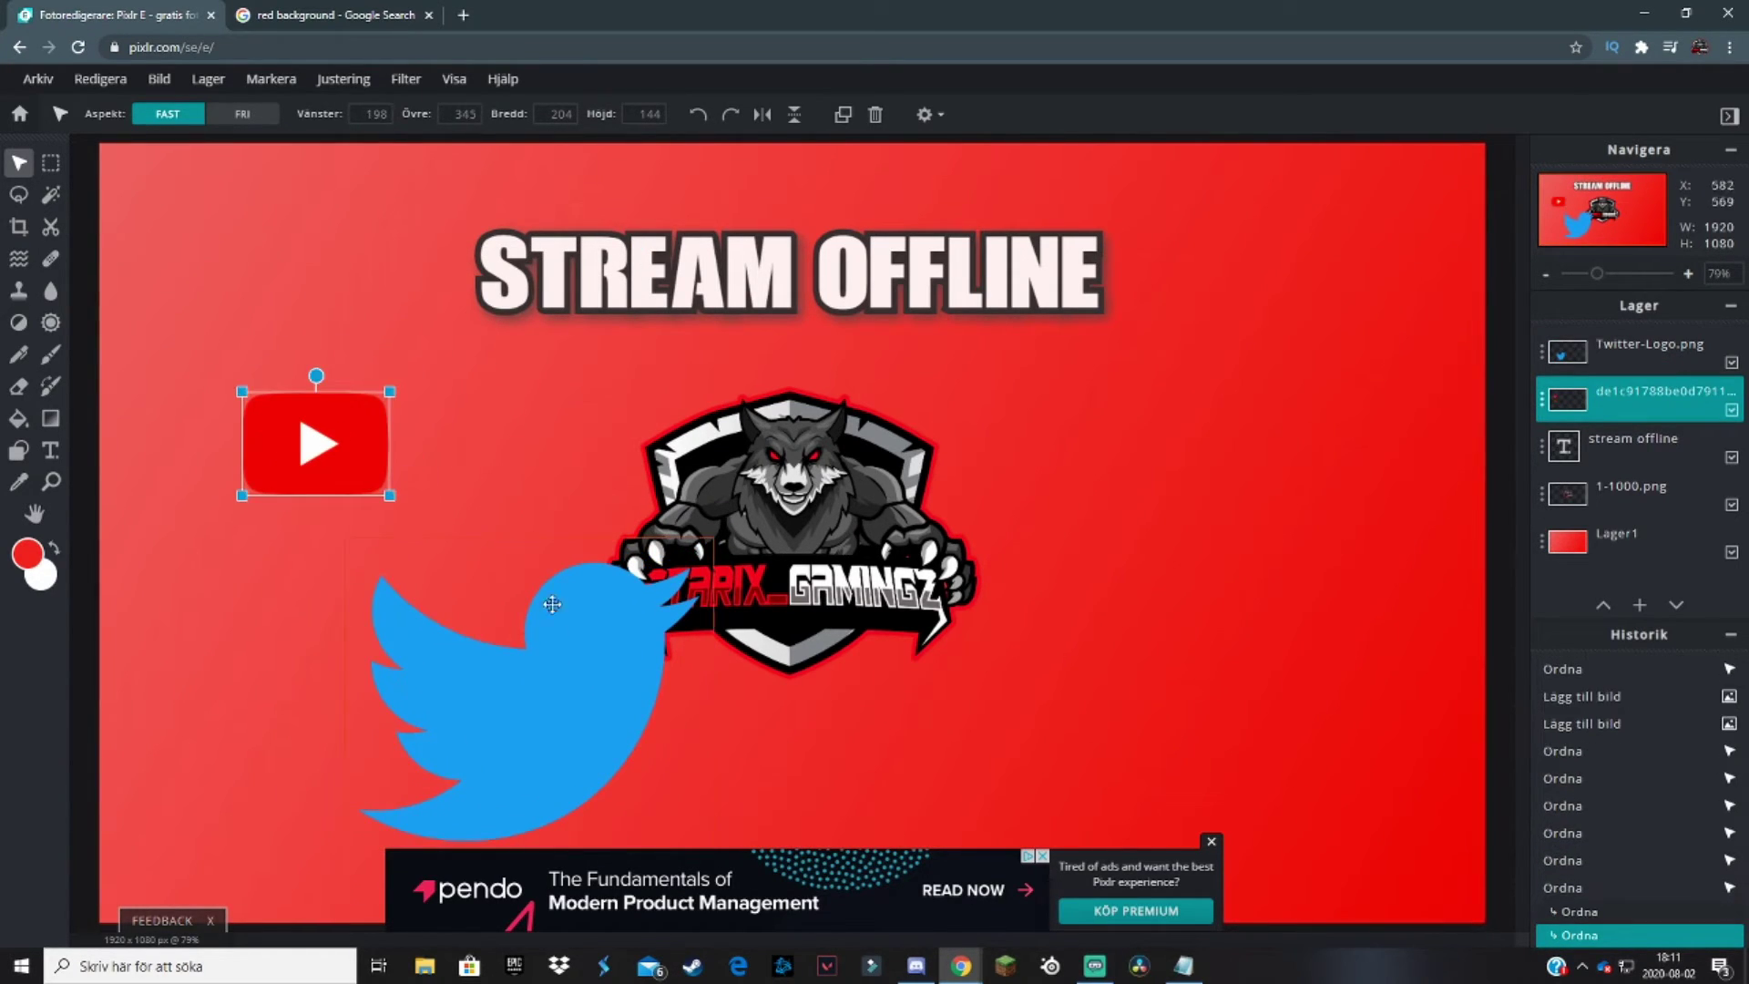
# - Shrink the Twitter logo to about 169×150 at lower left, with the YouTube logo stacked above it
pyautogui.click(511, 710)
pyautogui.moveTo(714, 537); pyautogui.dragTo(467, 756)
pyautogui.moveTo(420, 804); pyautogui.dragTo(268, 814)
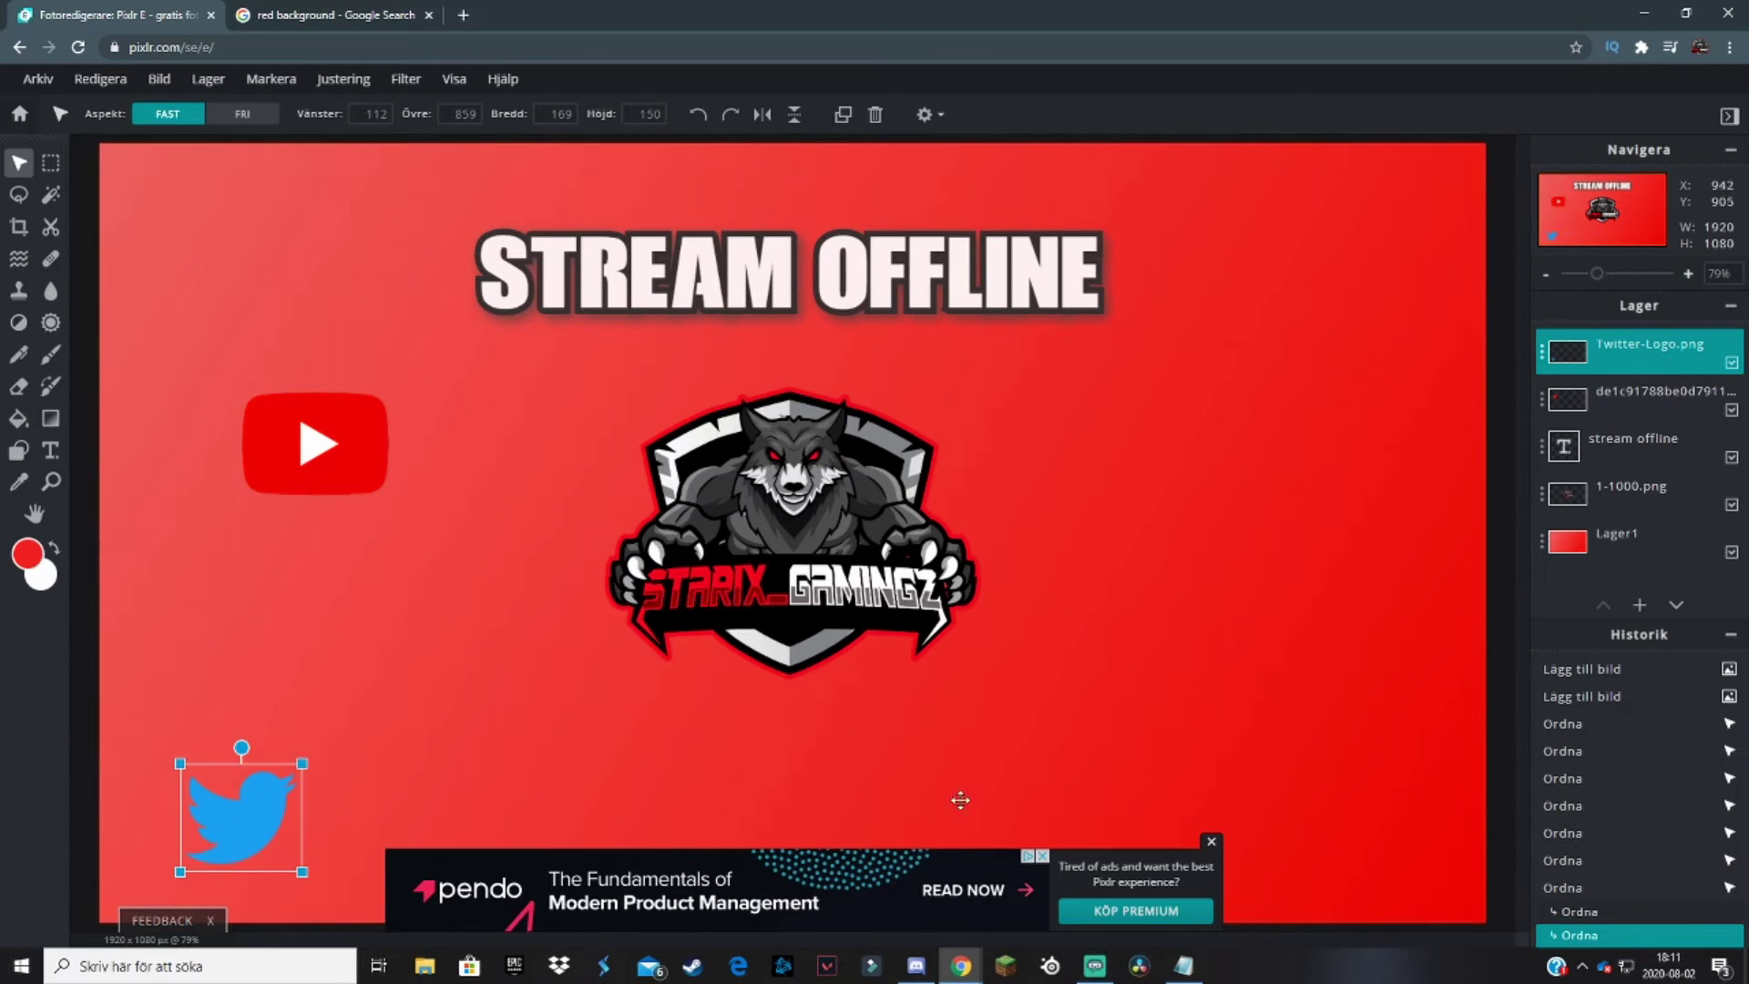
pyautogui.click(1211, 842)
pyautogui.moveTo(298, 442); pyautogui.dragTo(230, 655)
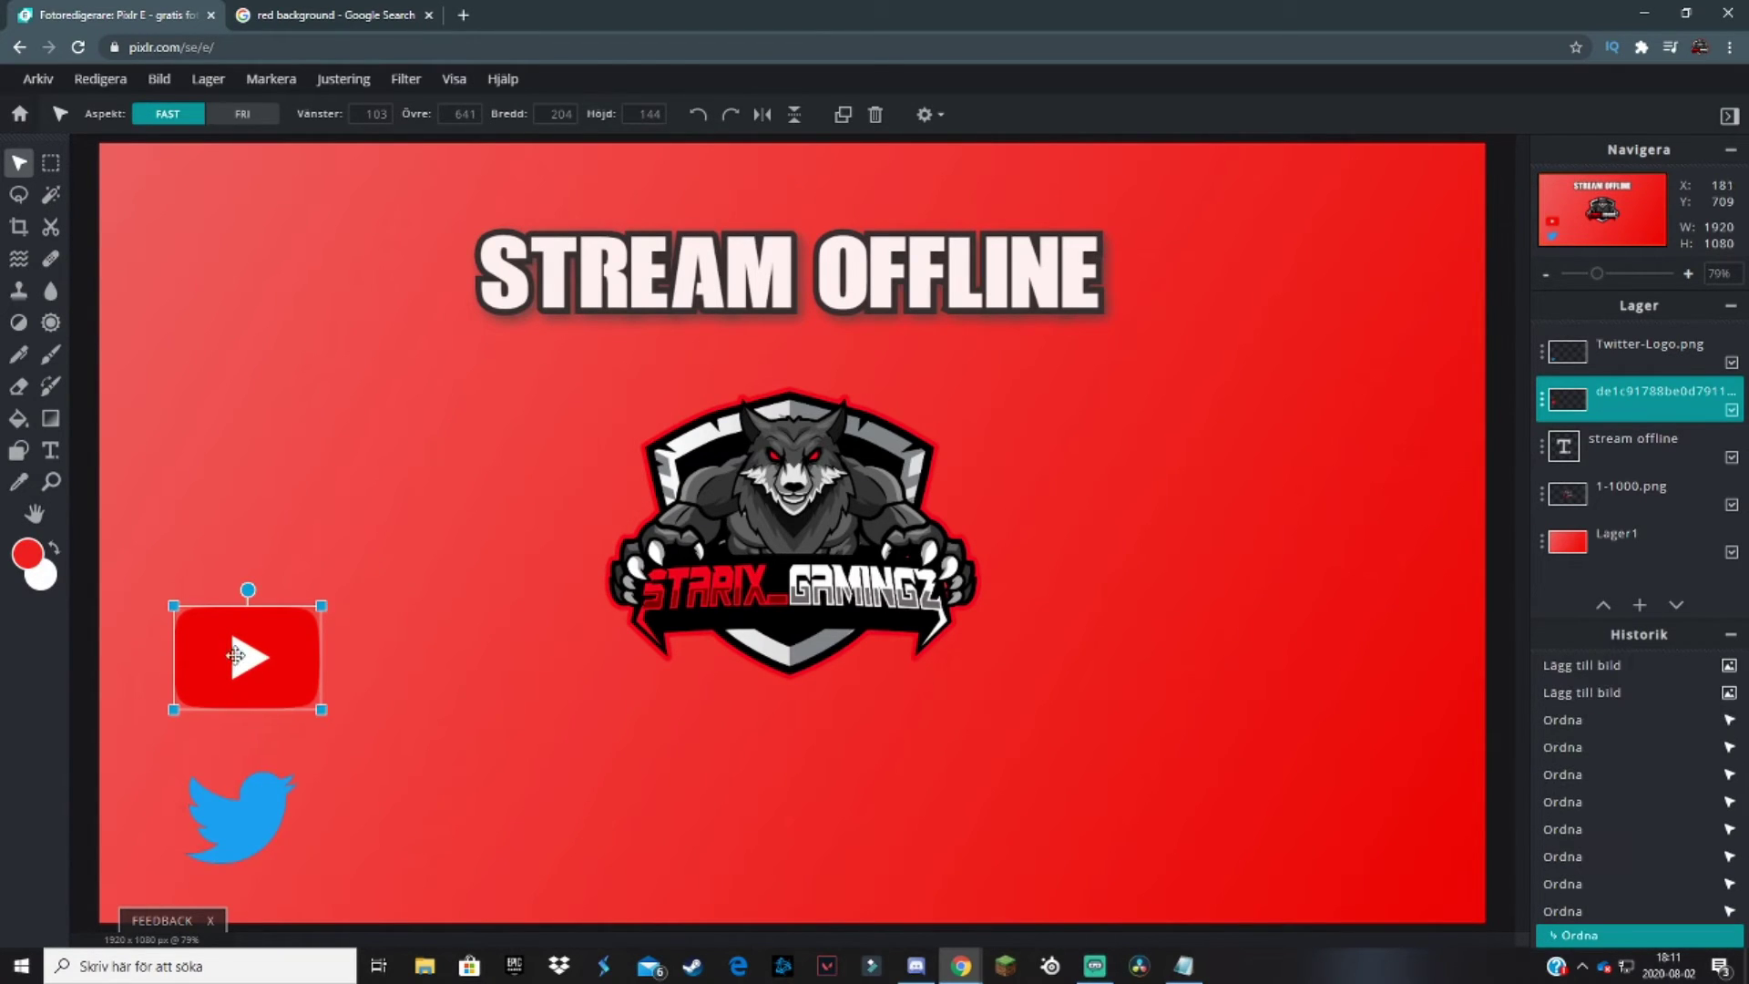
pyautogui.moveTo(325, 604); pyautogui.dragTo(262, 639)
pyautogui.click(84, 768)
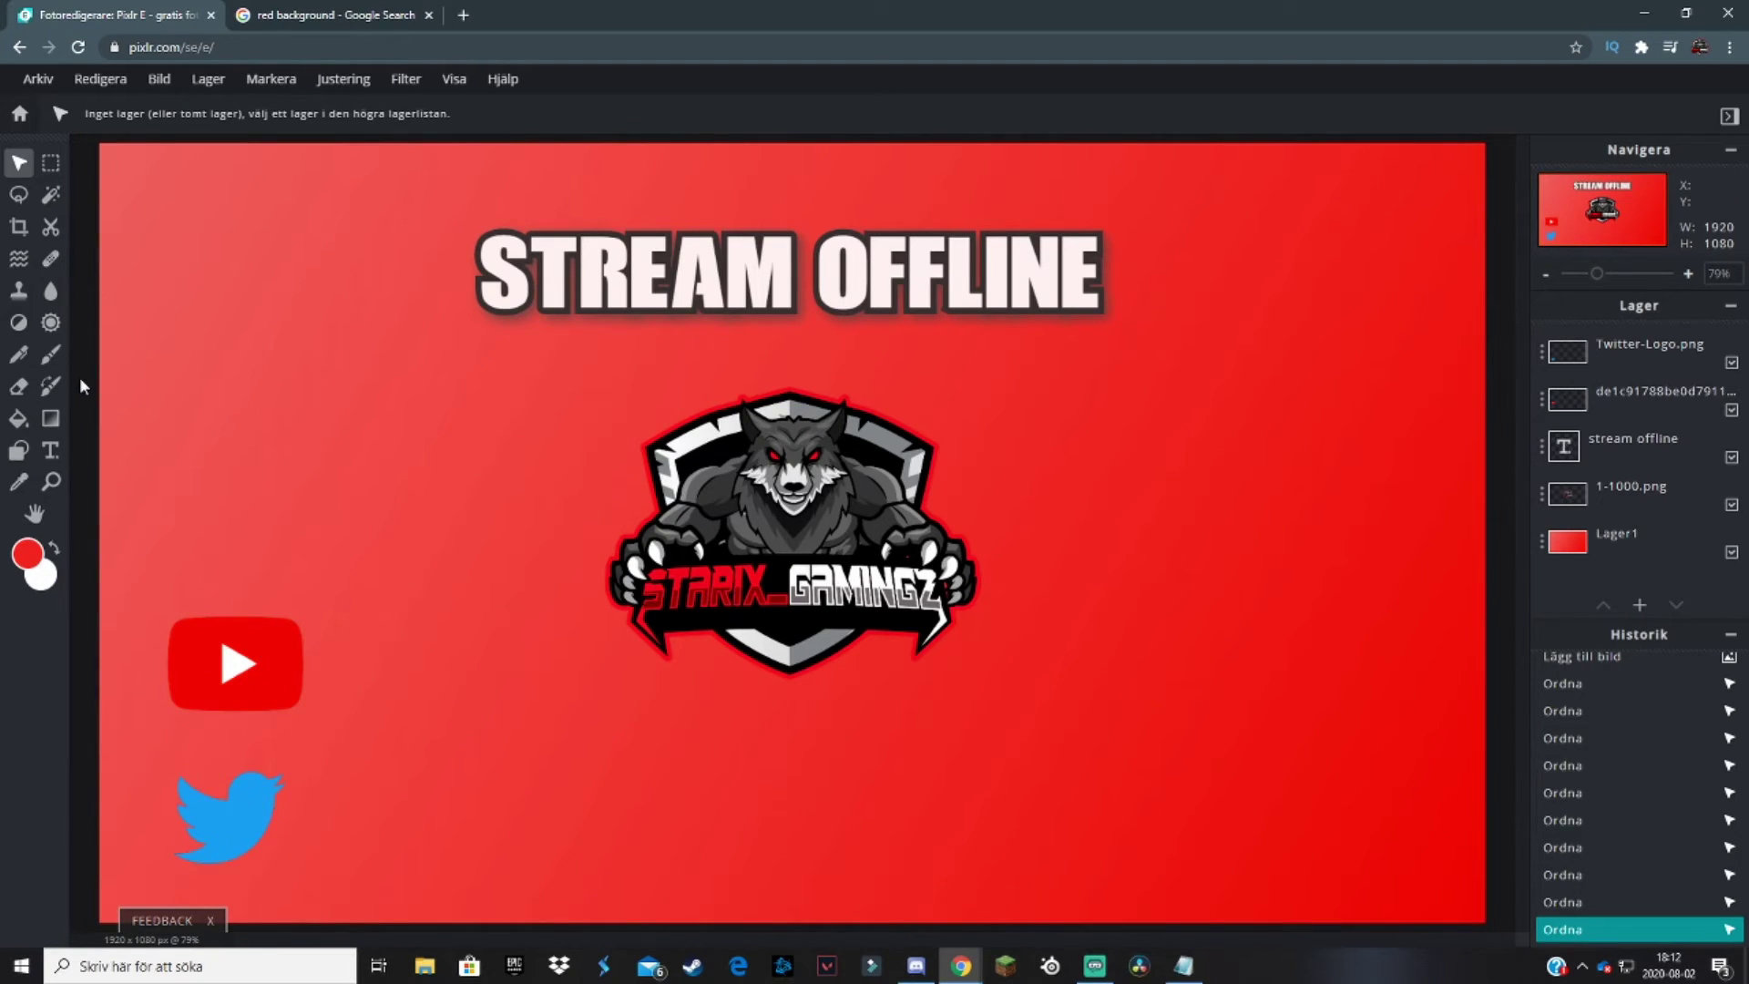
pyautogui.click(50, 449)
pyautogui.click(907, 599)
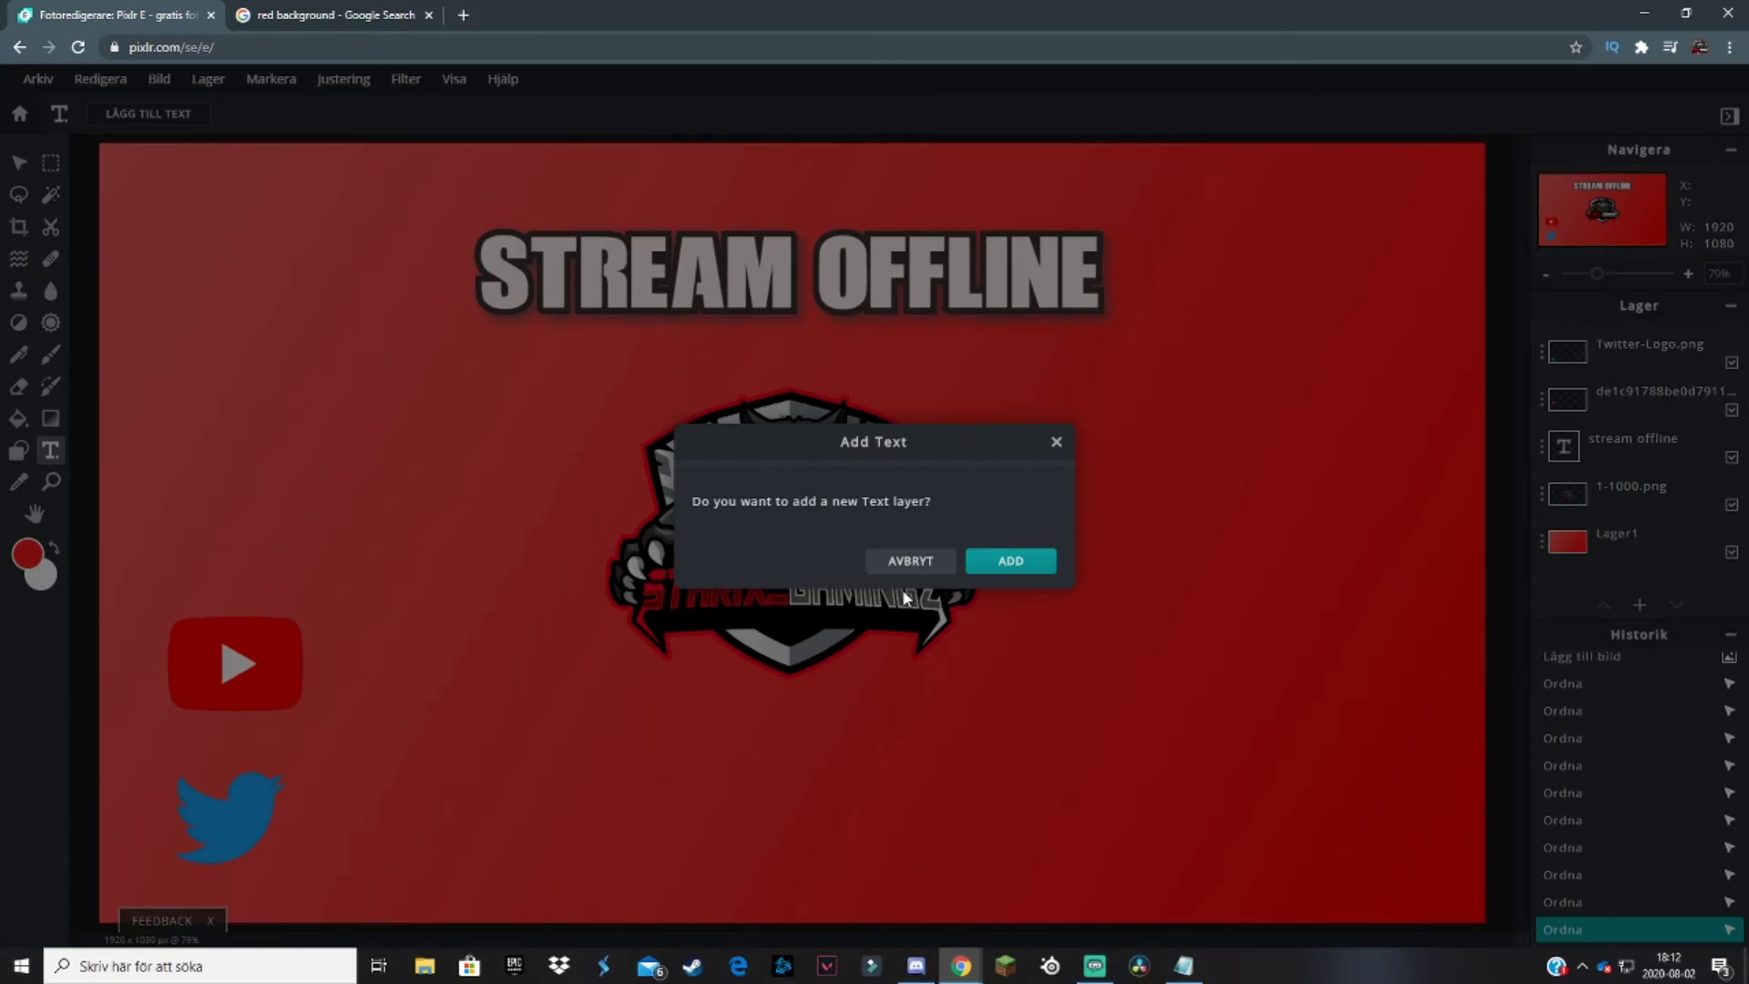
pyautogui.click(989, 565)
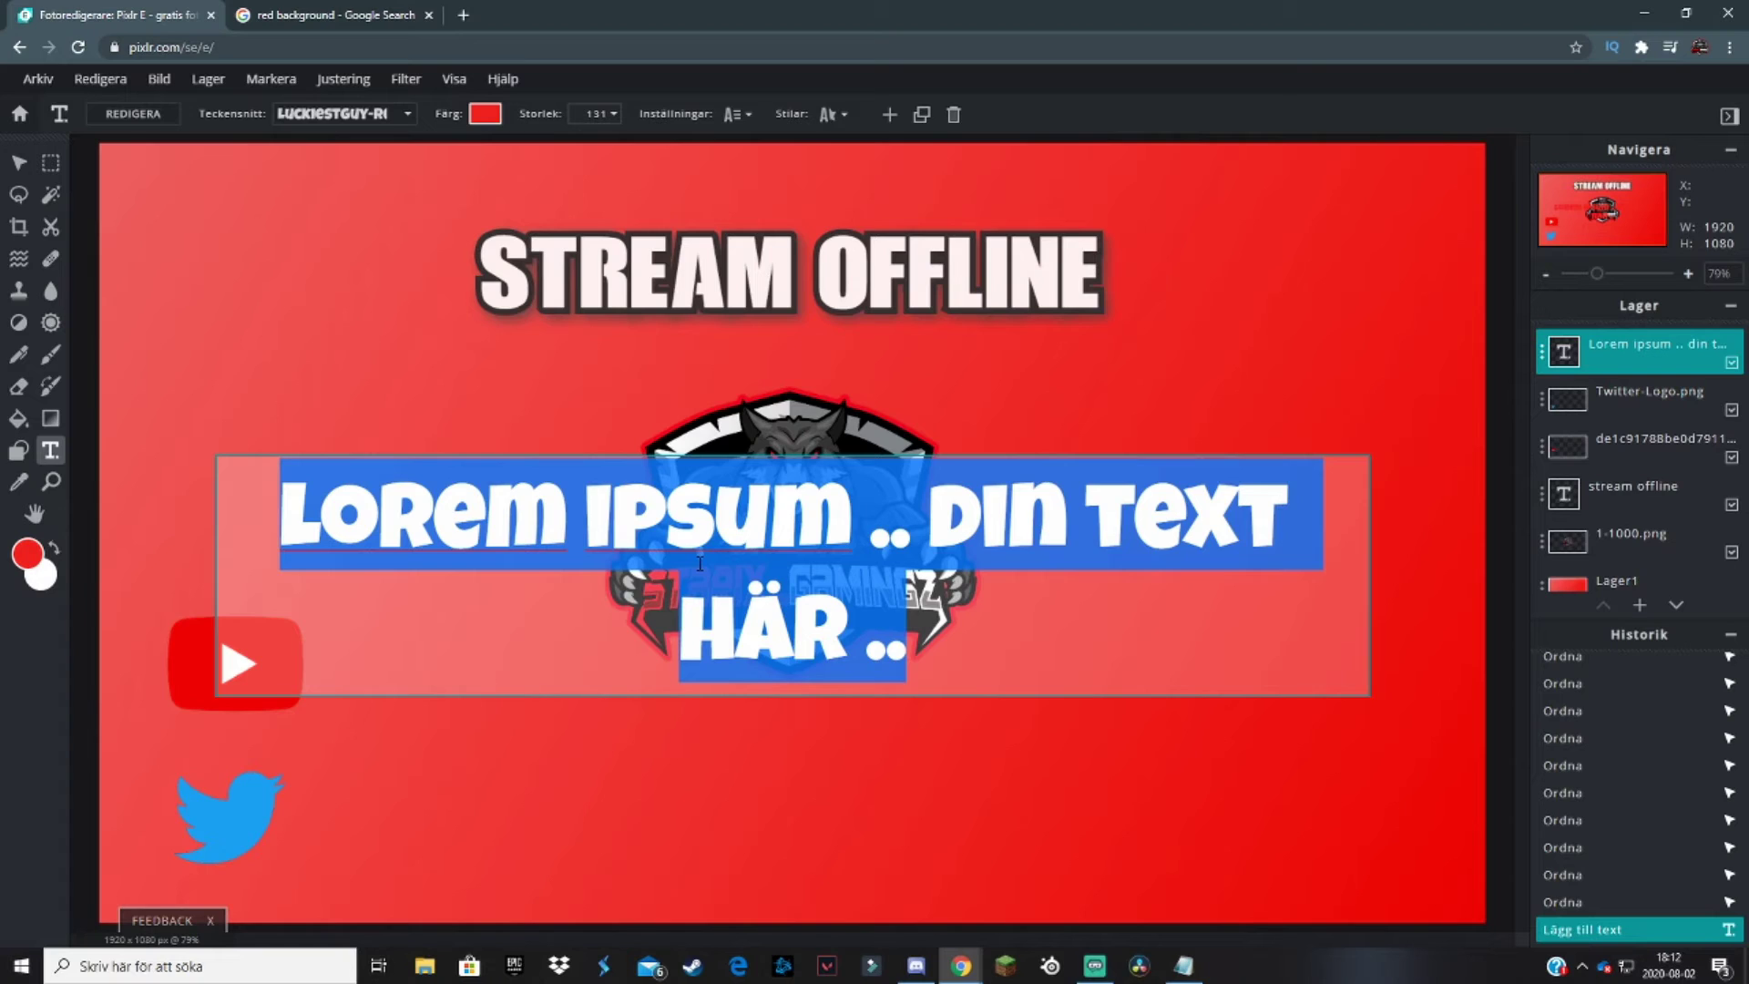
pyautogui.press('BackSpace')
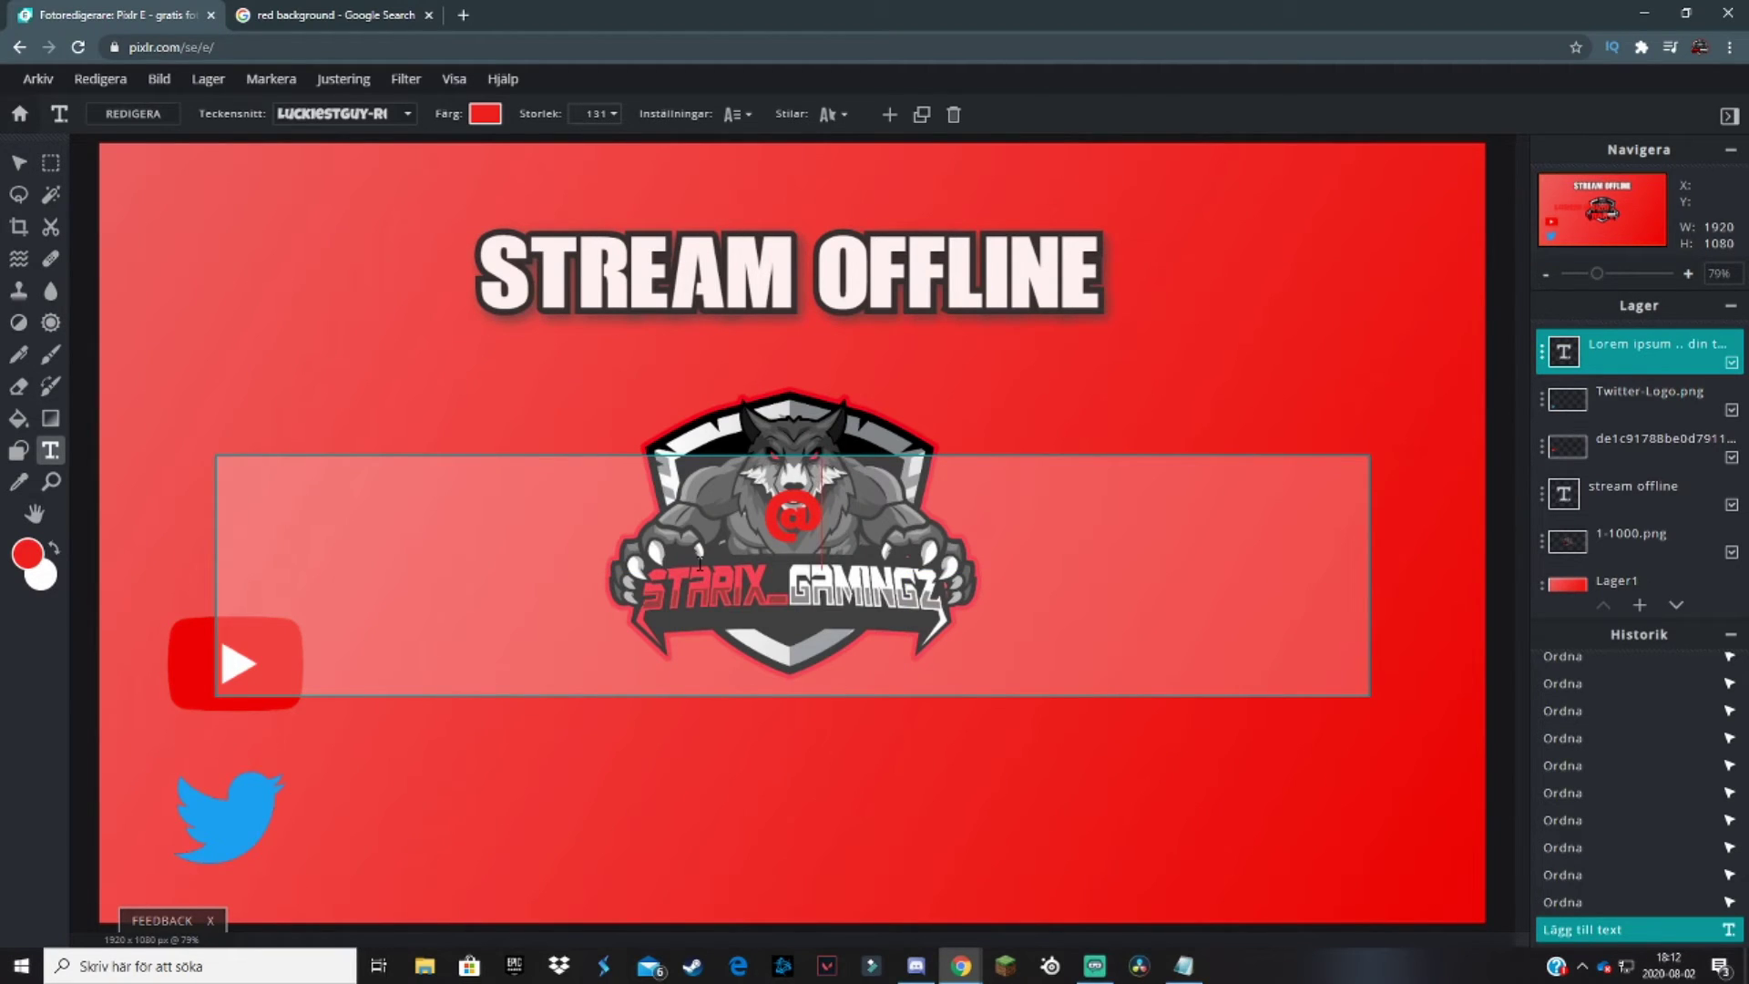
pyautogui.write('@STARIX')
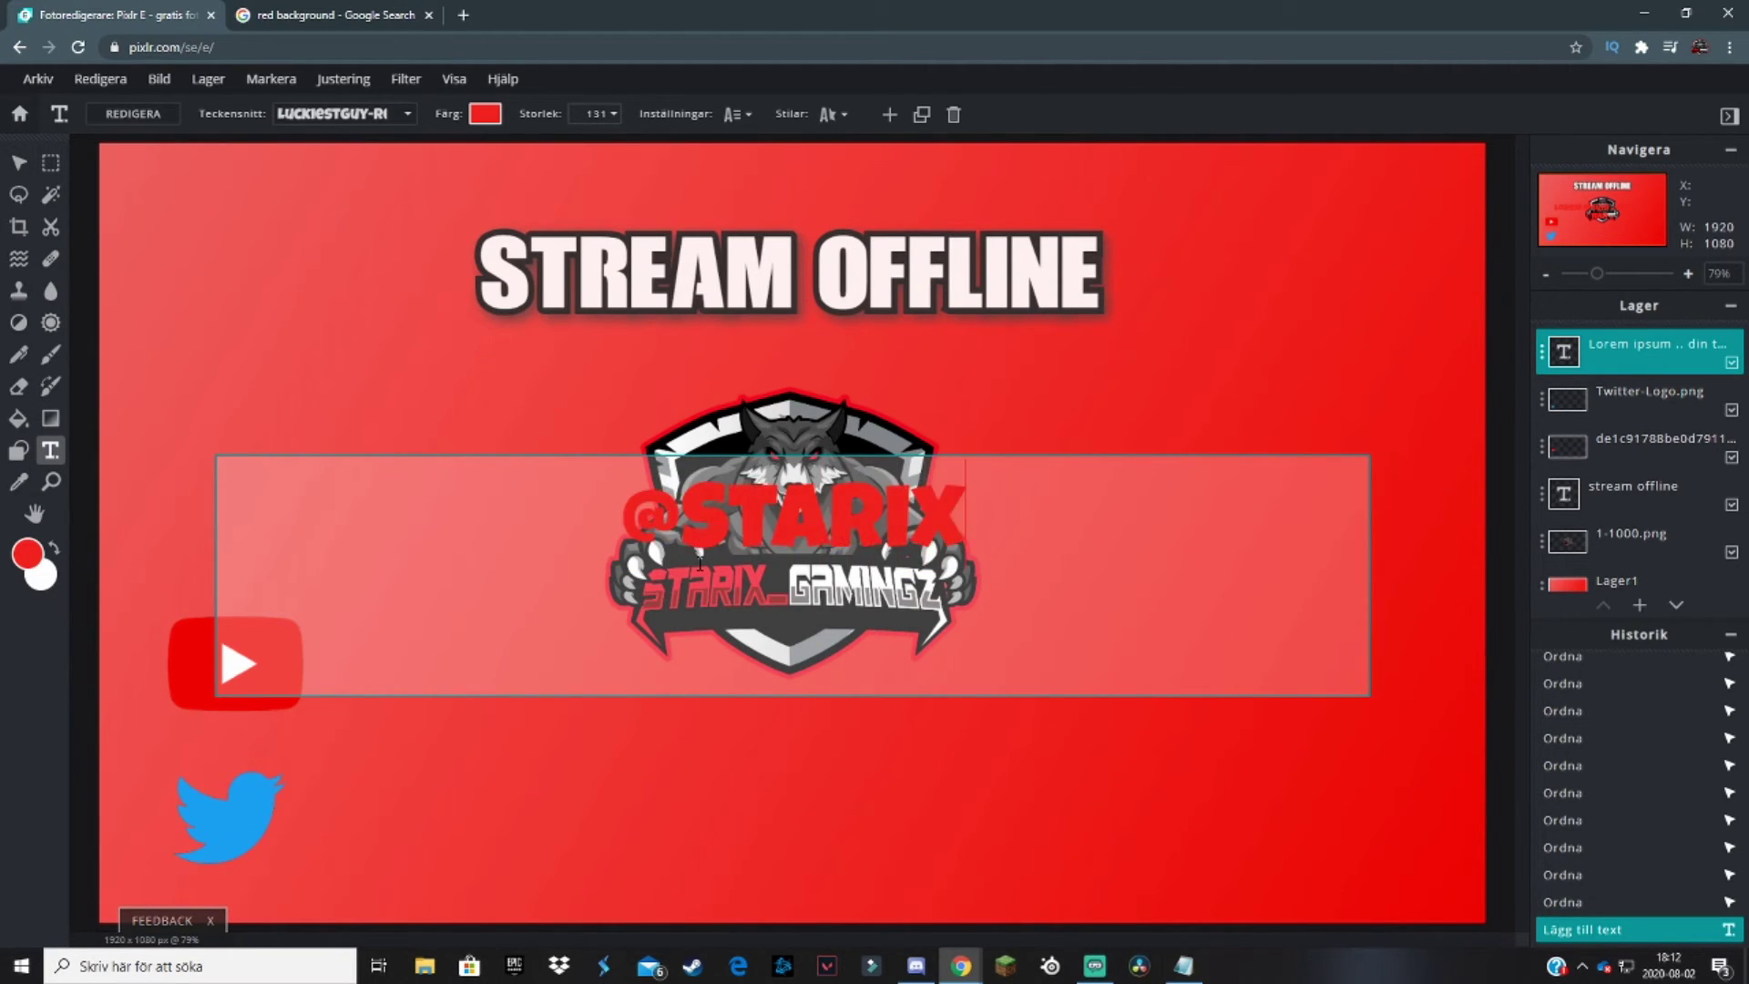
pyautogui.click(484, 113)
pyautogui.click(667, 391)
pyautogui.click(1066, 652)
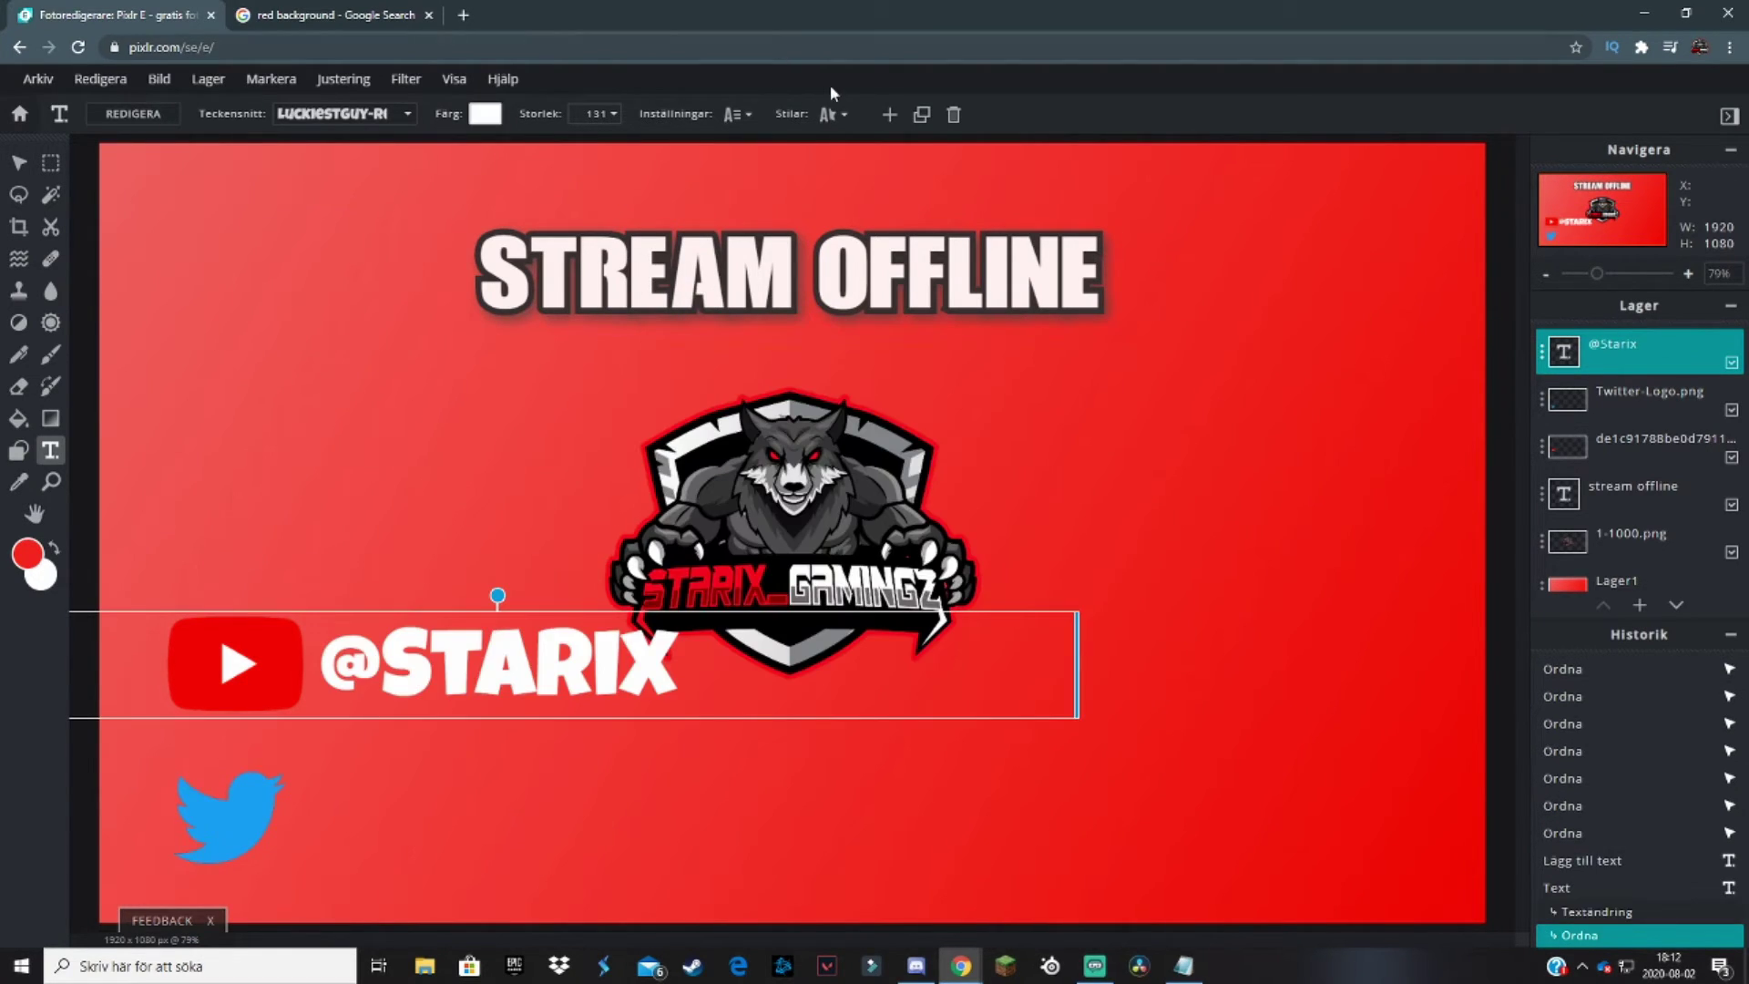
pyautogui.click(831, 114)
pyautogui.click(829, 245)
pyautogui.click(828, 277)
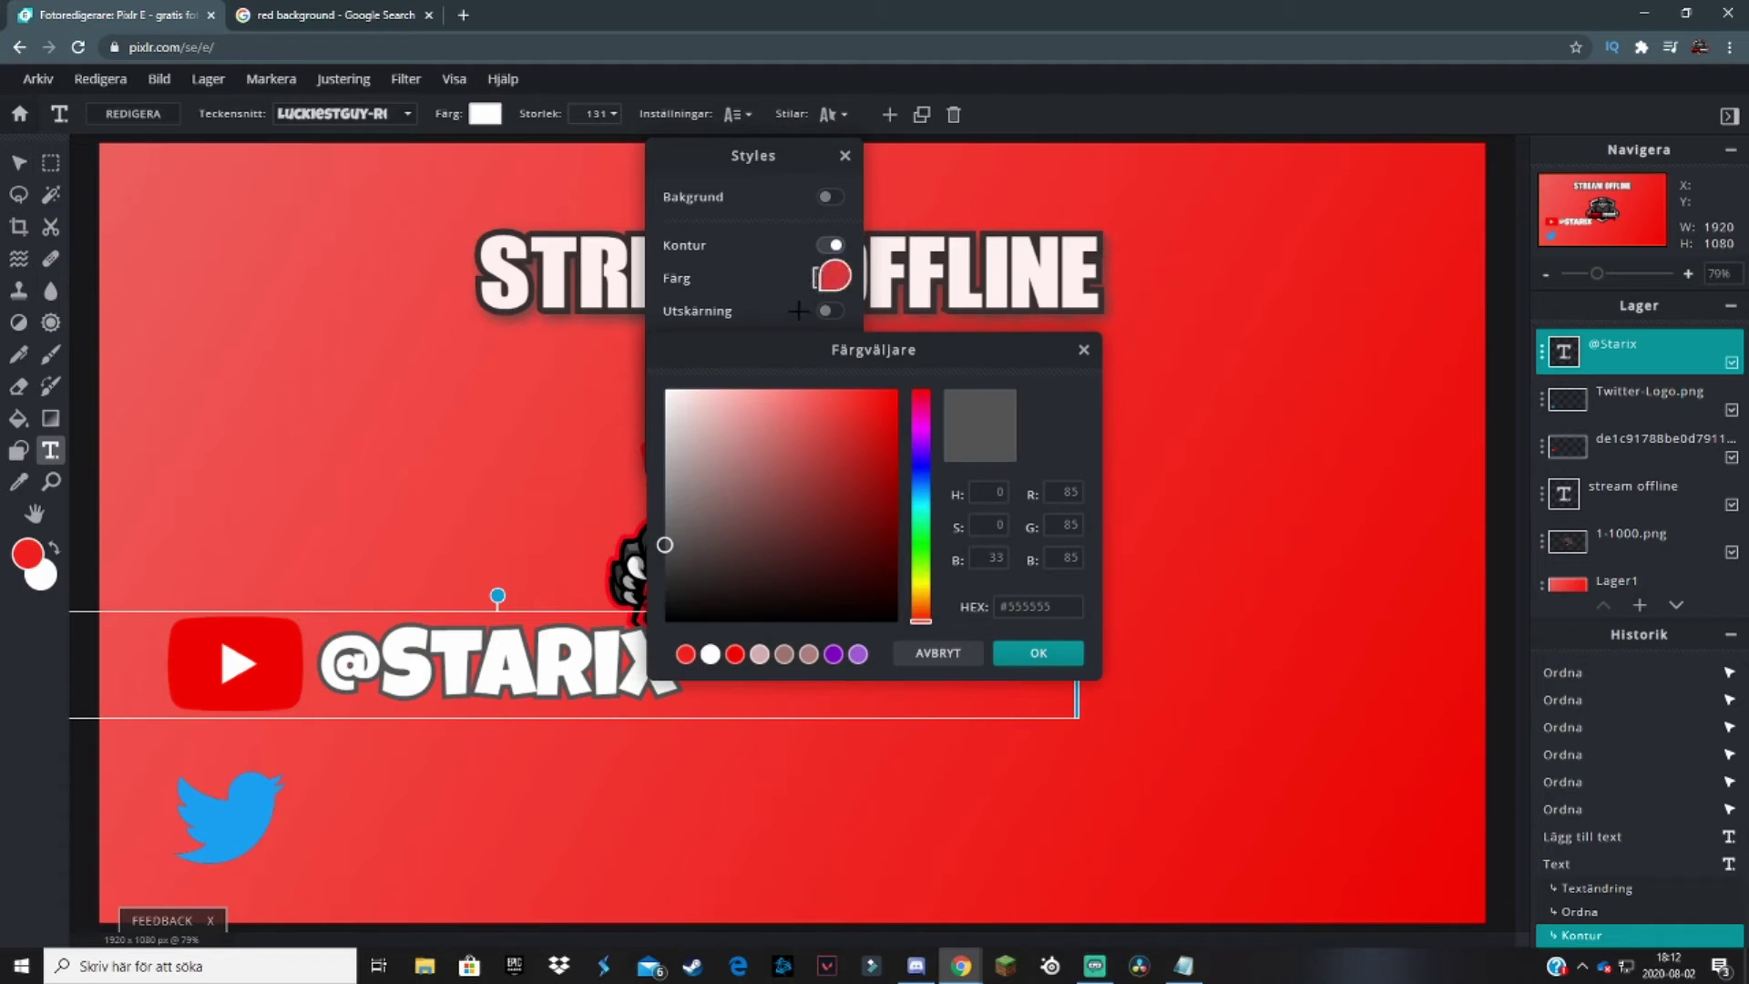
pyautogui.click(666, 620)
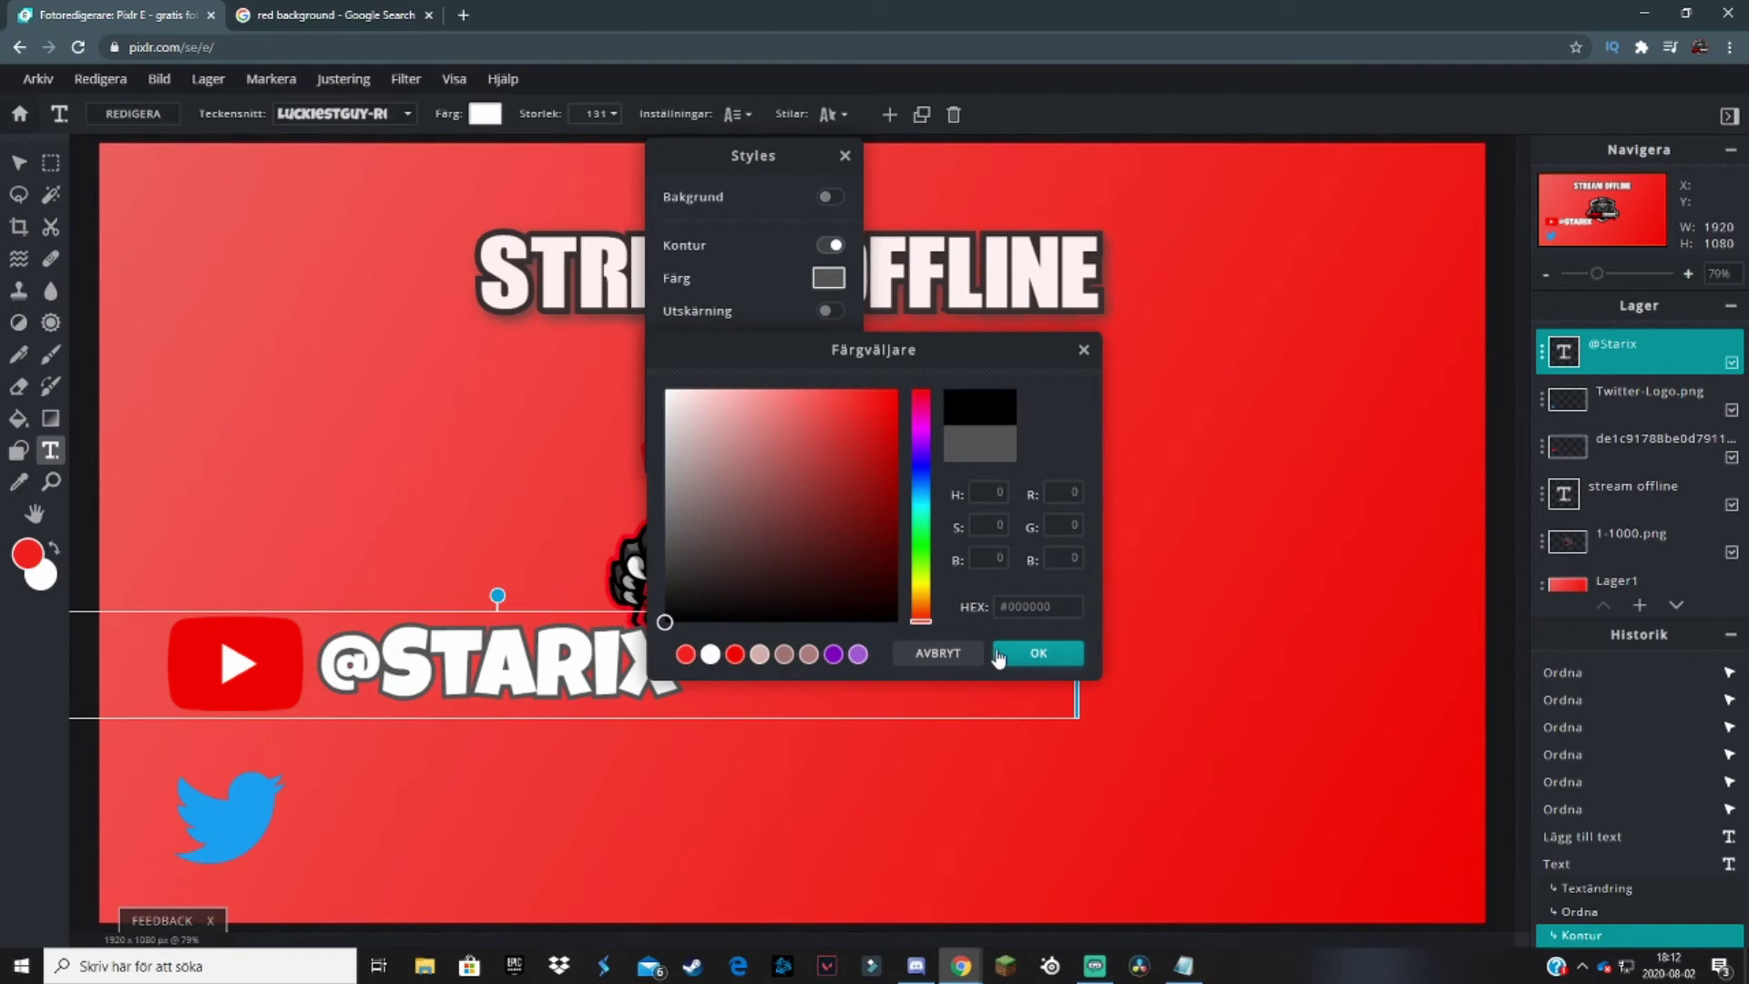
pyautogui.click(1038, 652)
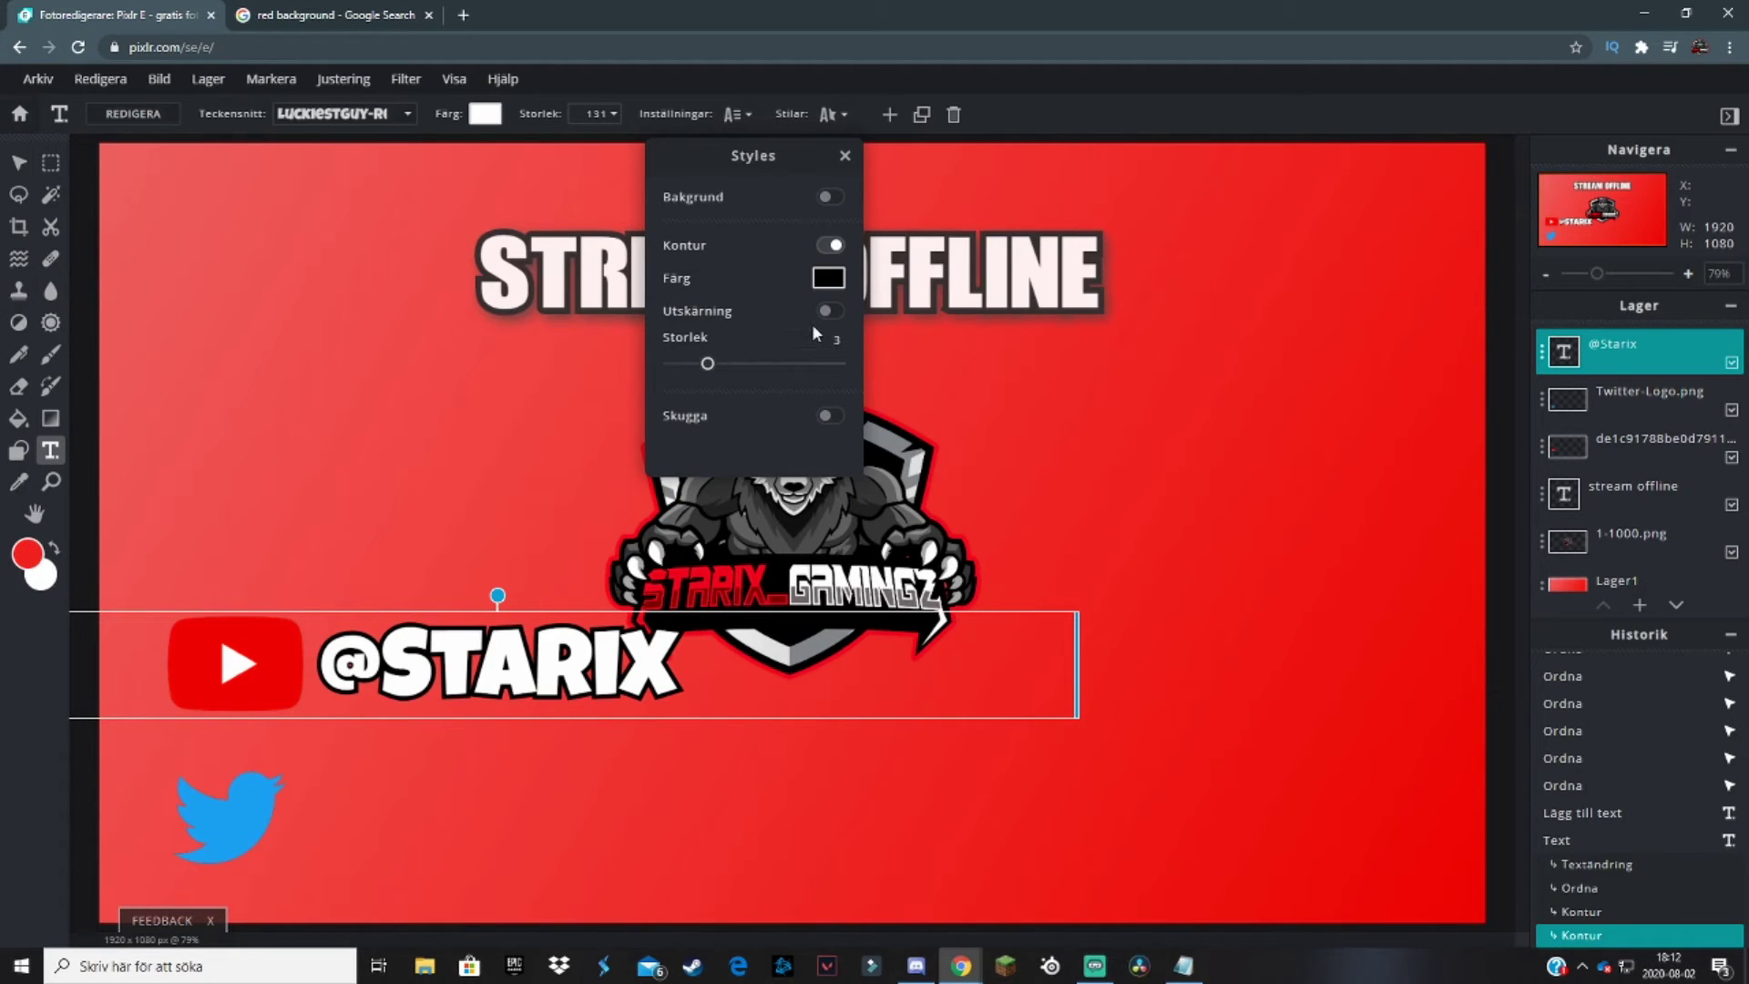
pyautogui.click(846, 156)
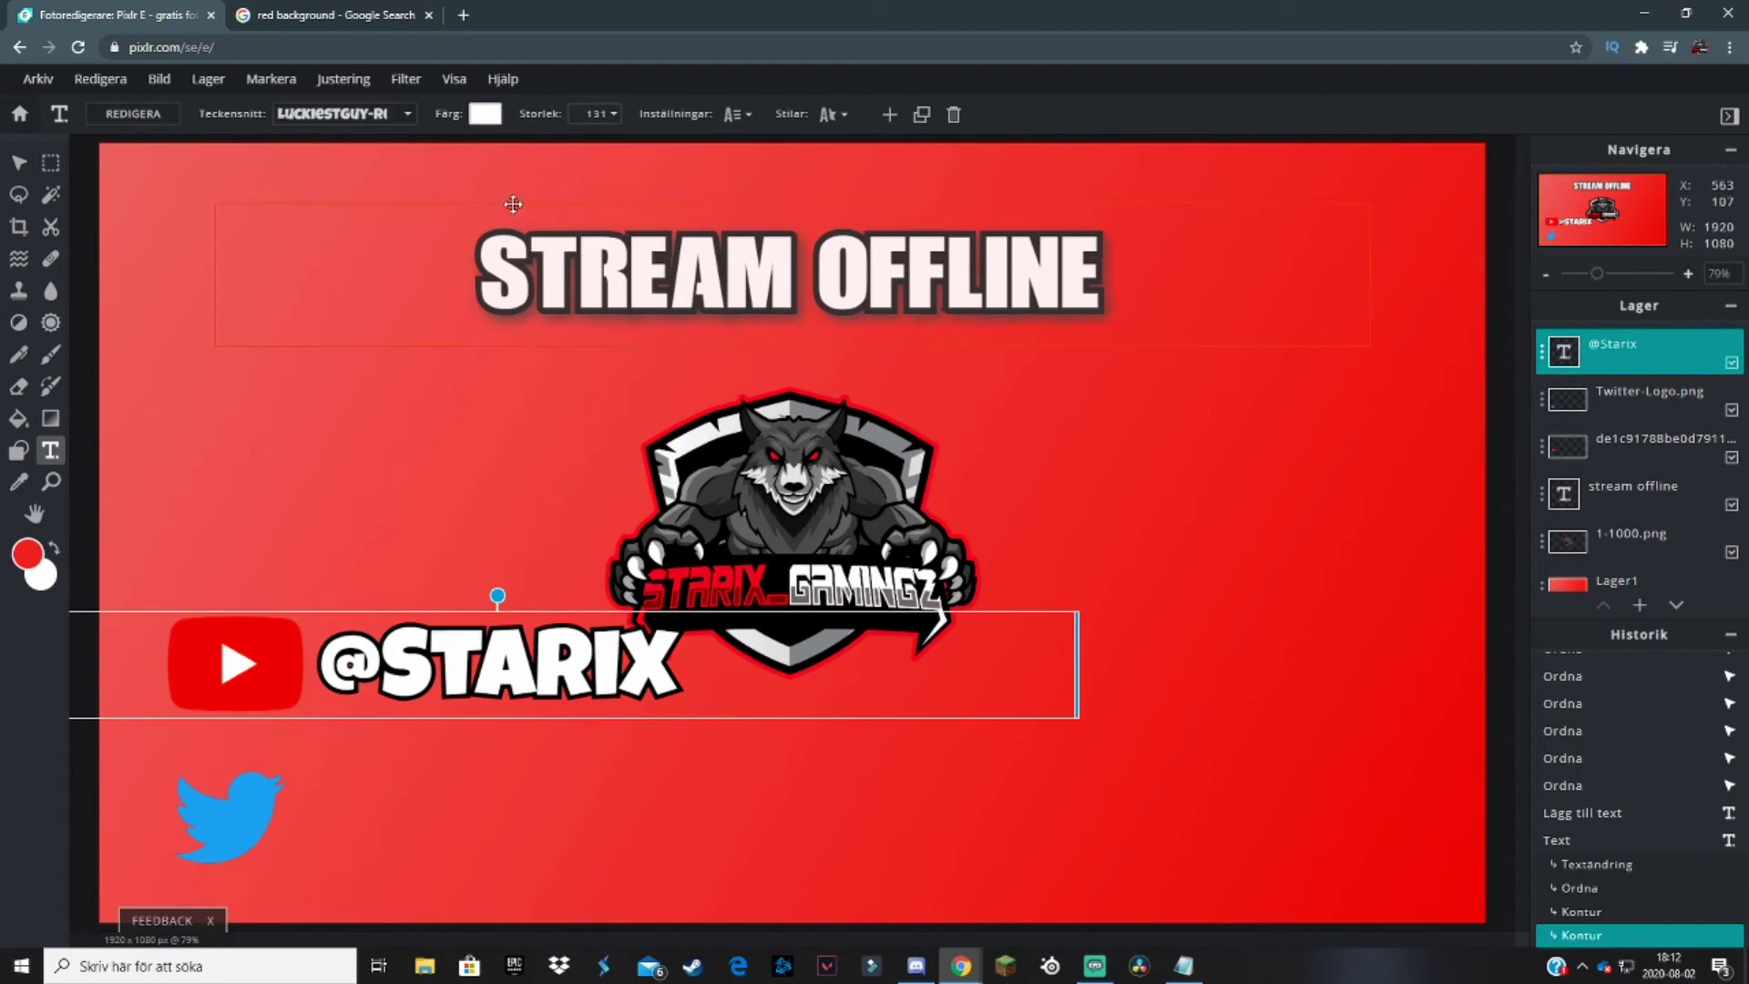
pyautogui.click(610, 114)
pyautogui.moveTo(488, 155); pyautogui.dragTo(473, 154)
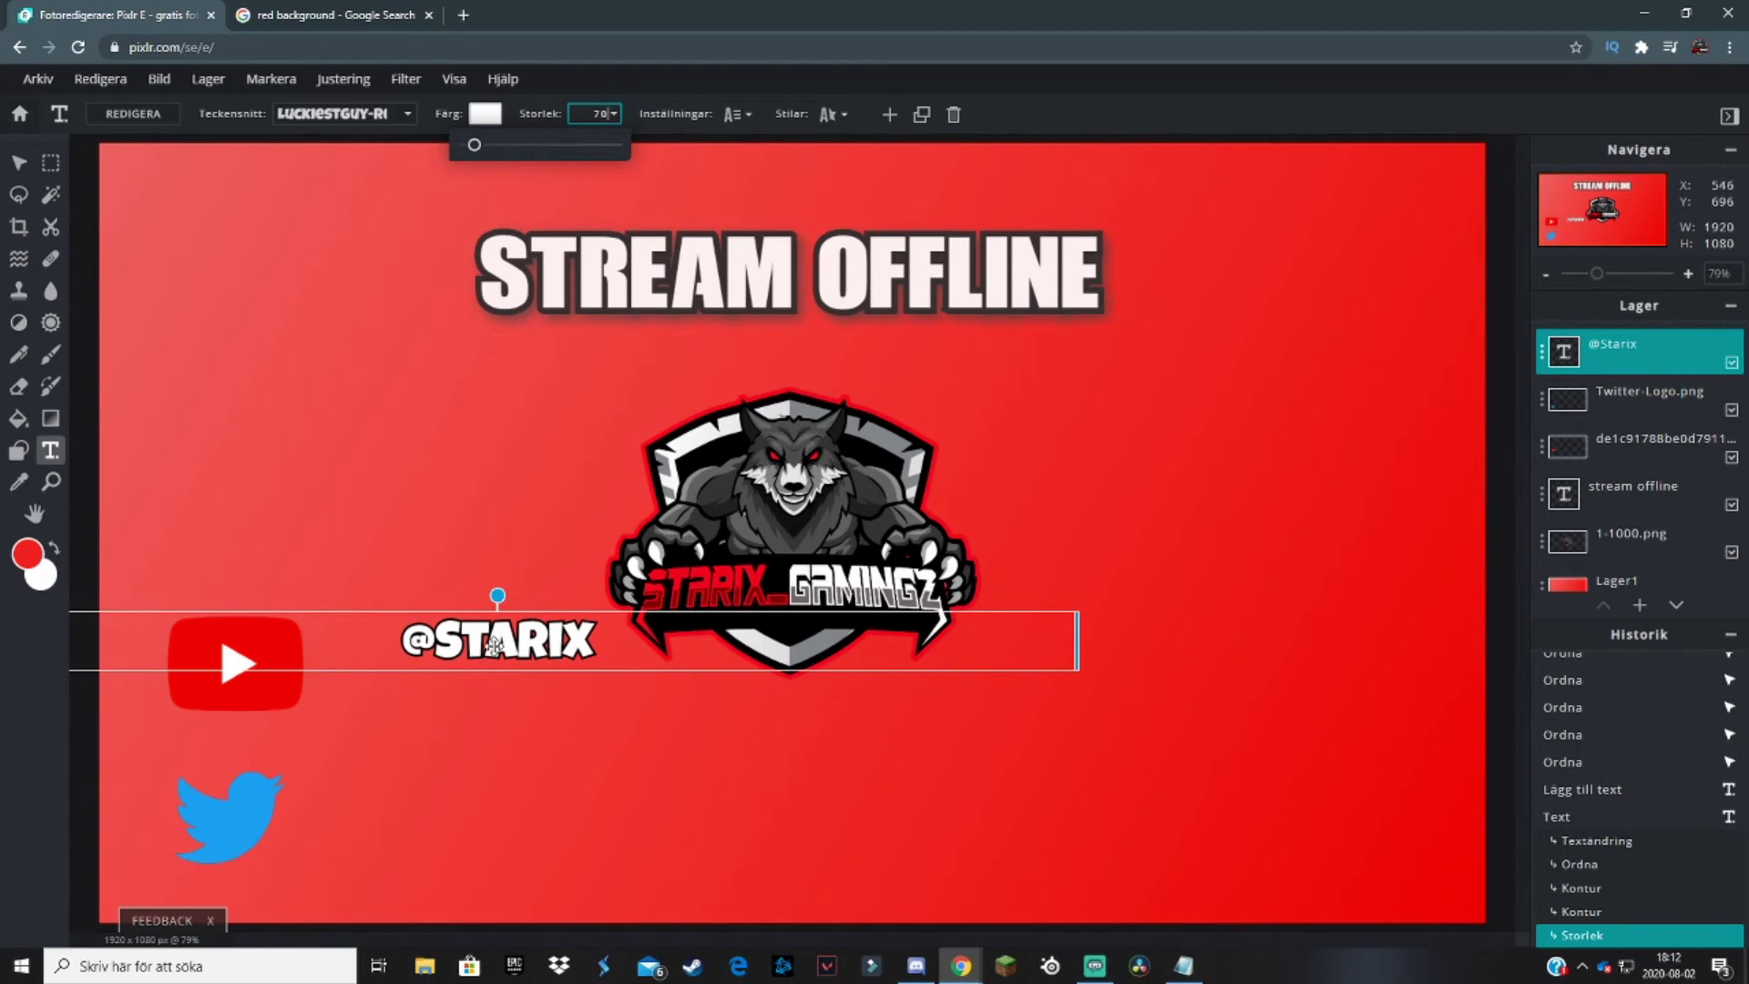
pyautogui.moveTo(468, 638); pyautogui.dragTo(390, 660)
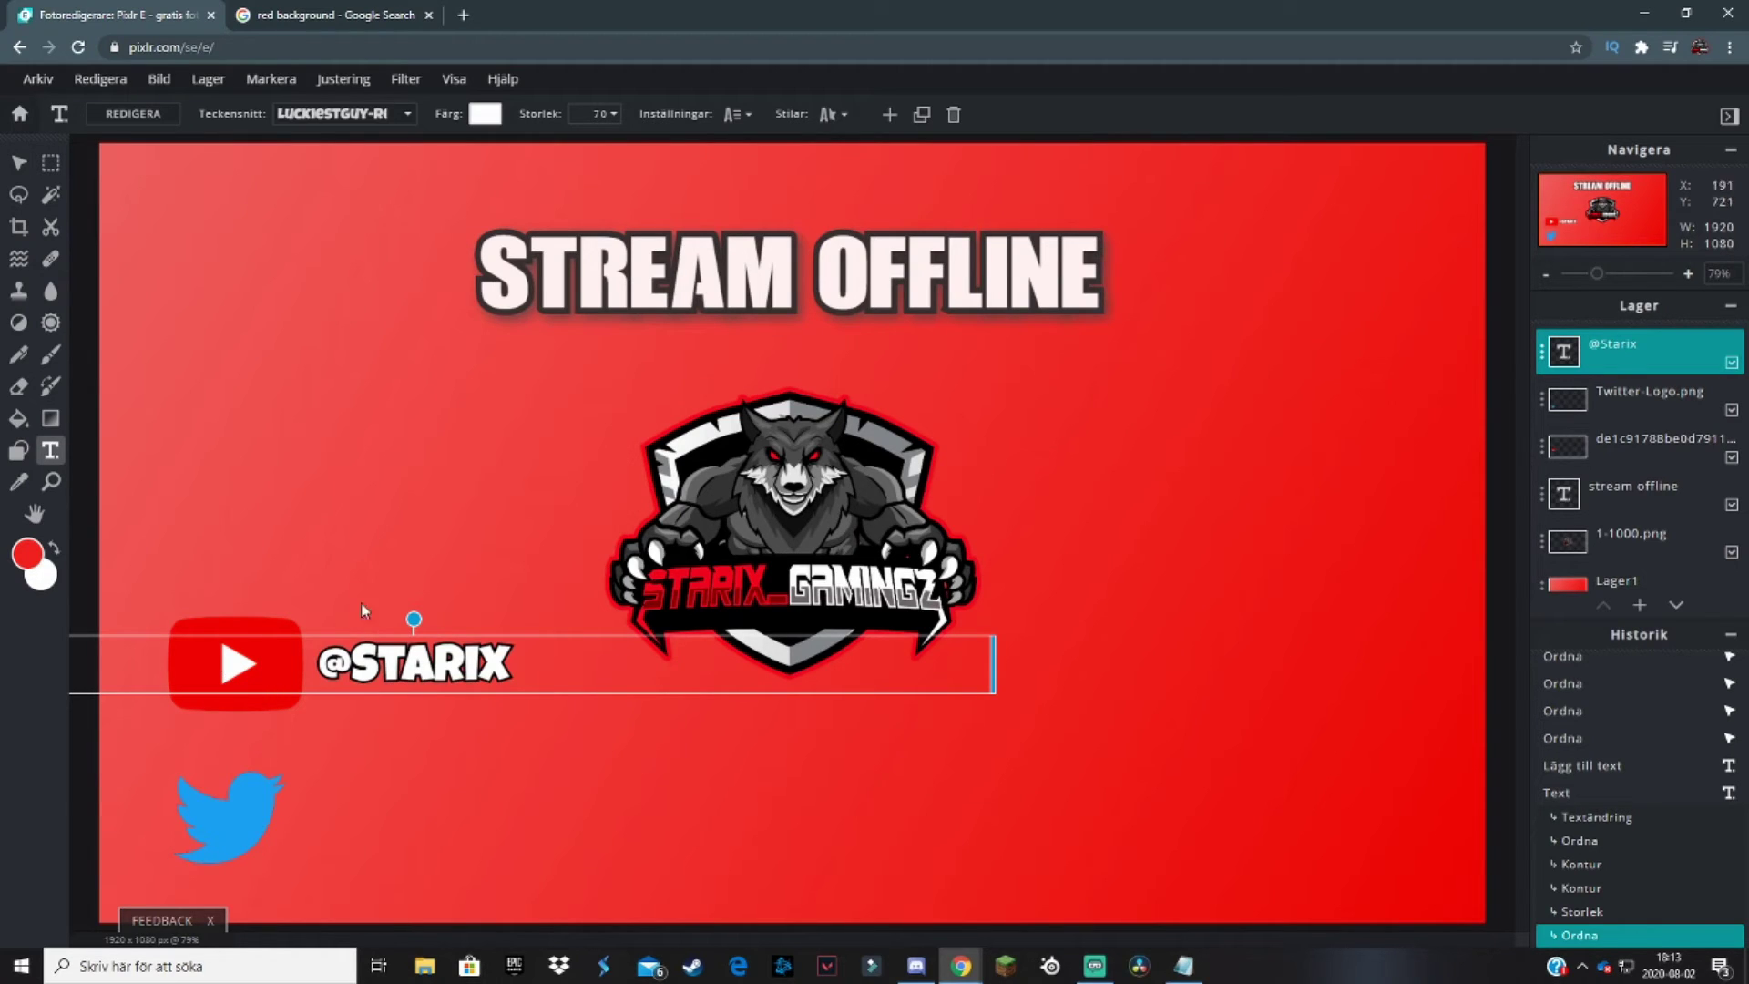
pyautogui.click(330, 818)
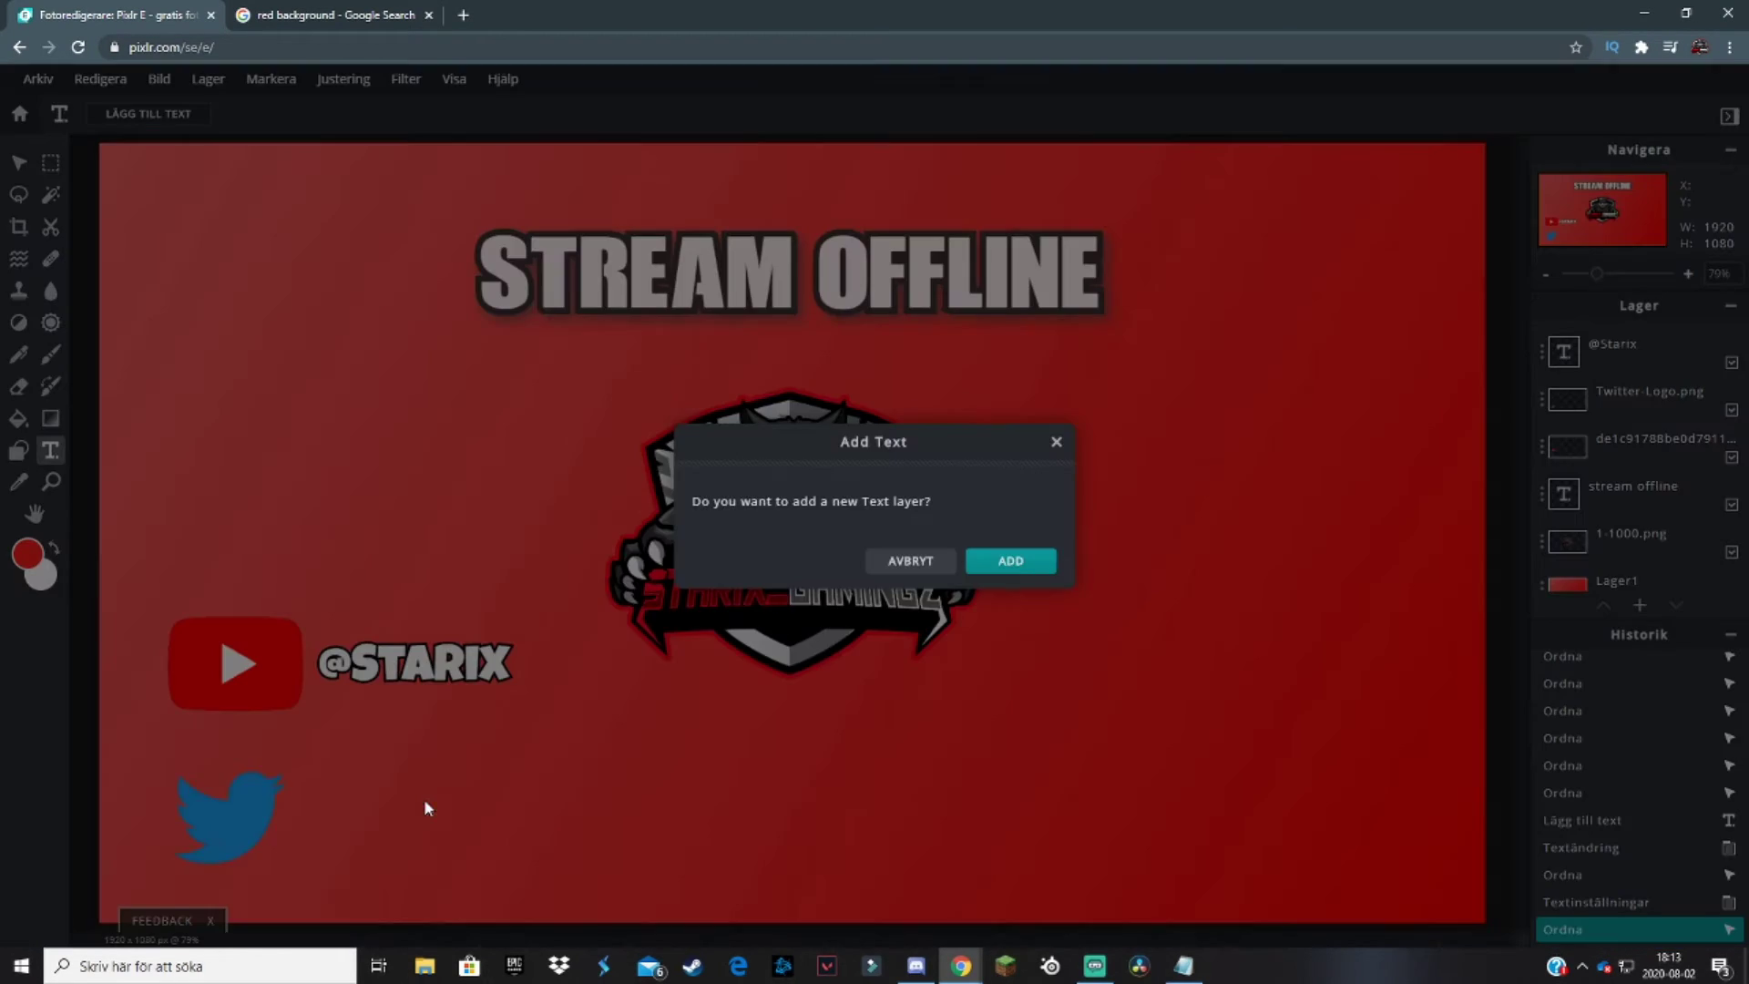
pyautogui.click(1011, 560)
pyautogui.press('BackSpace')
pyautogui.write('@Starix')
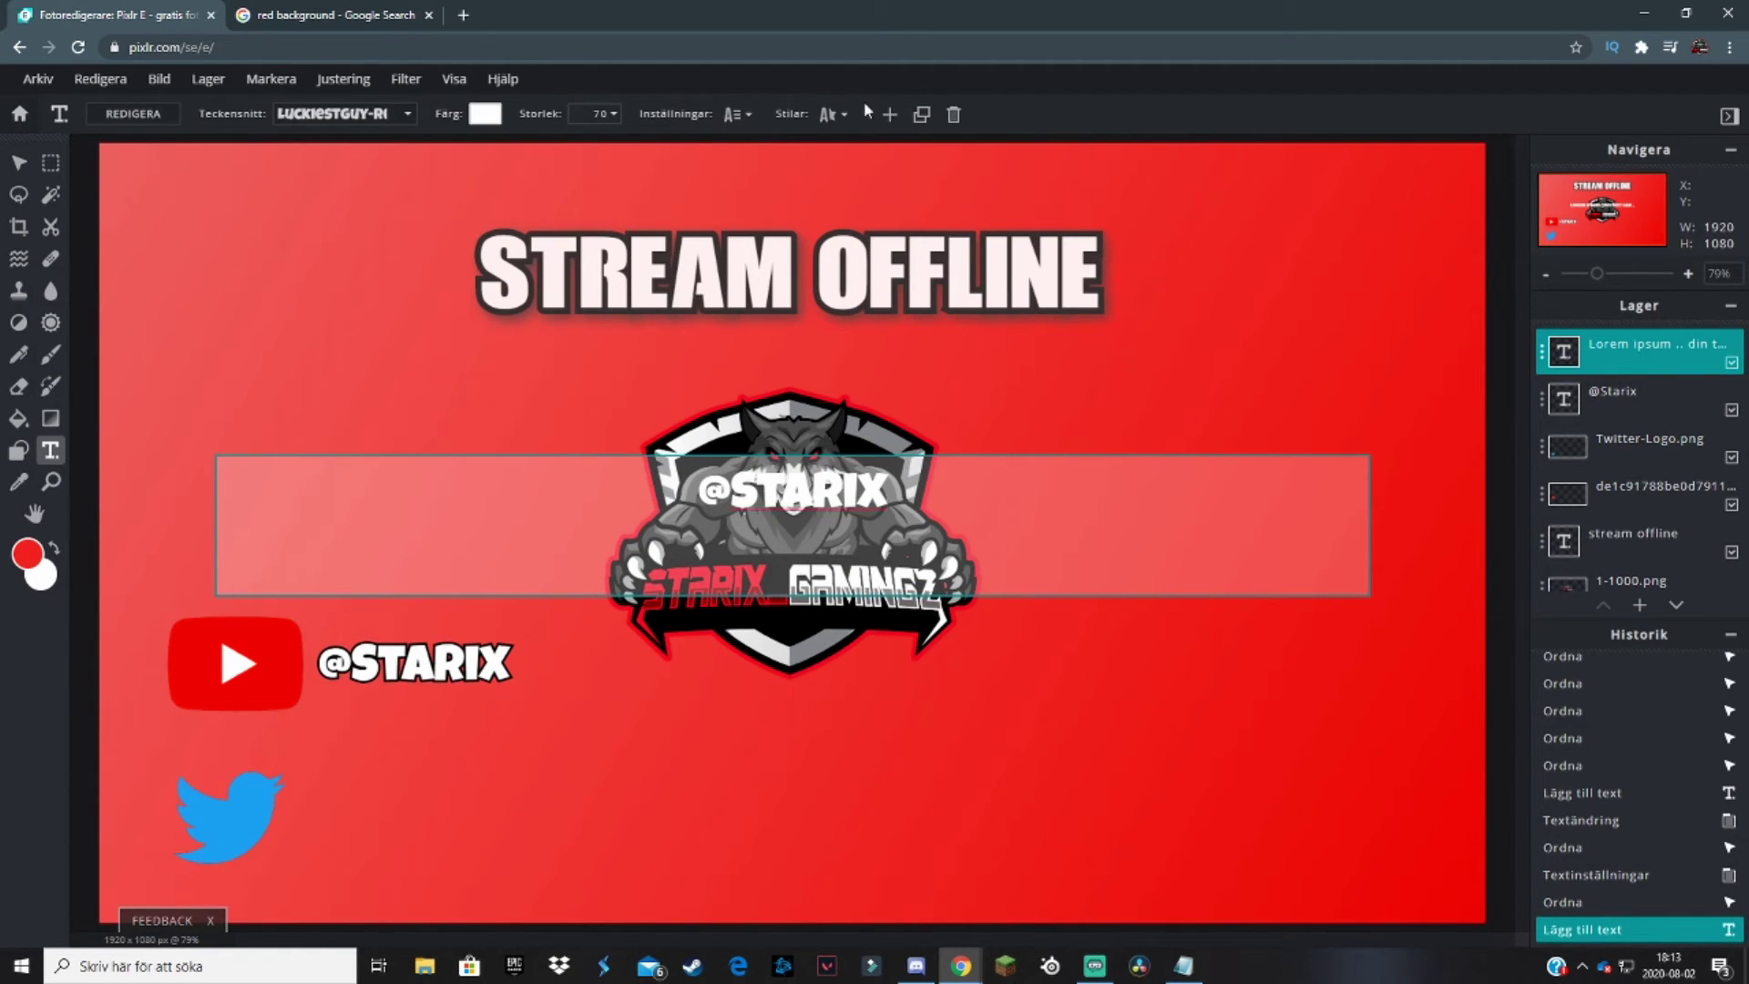
pyautogui.click(828, 114)
pyautogui.click(830, 244)
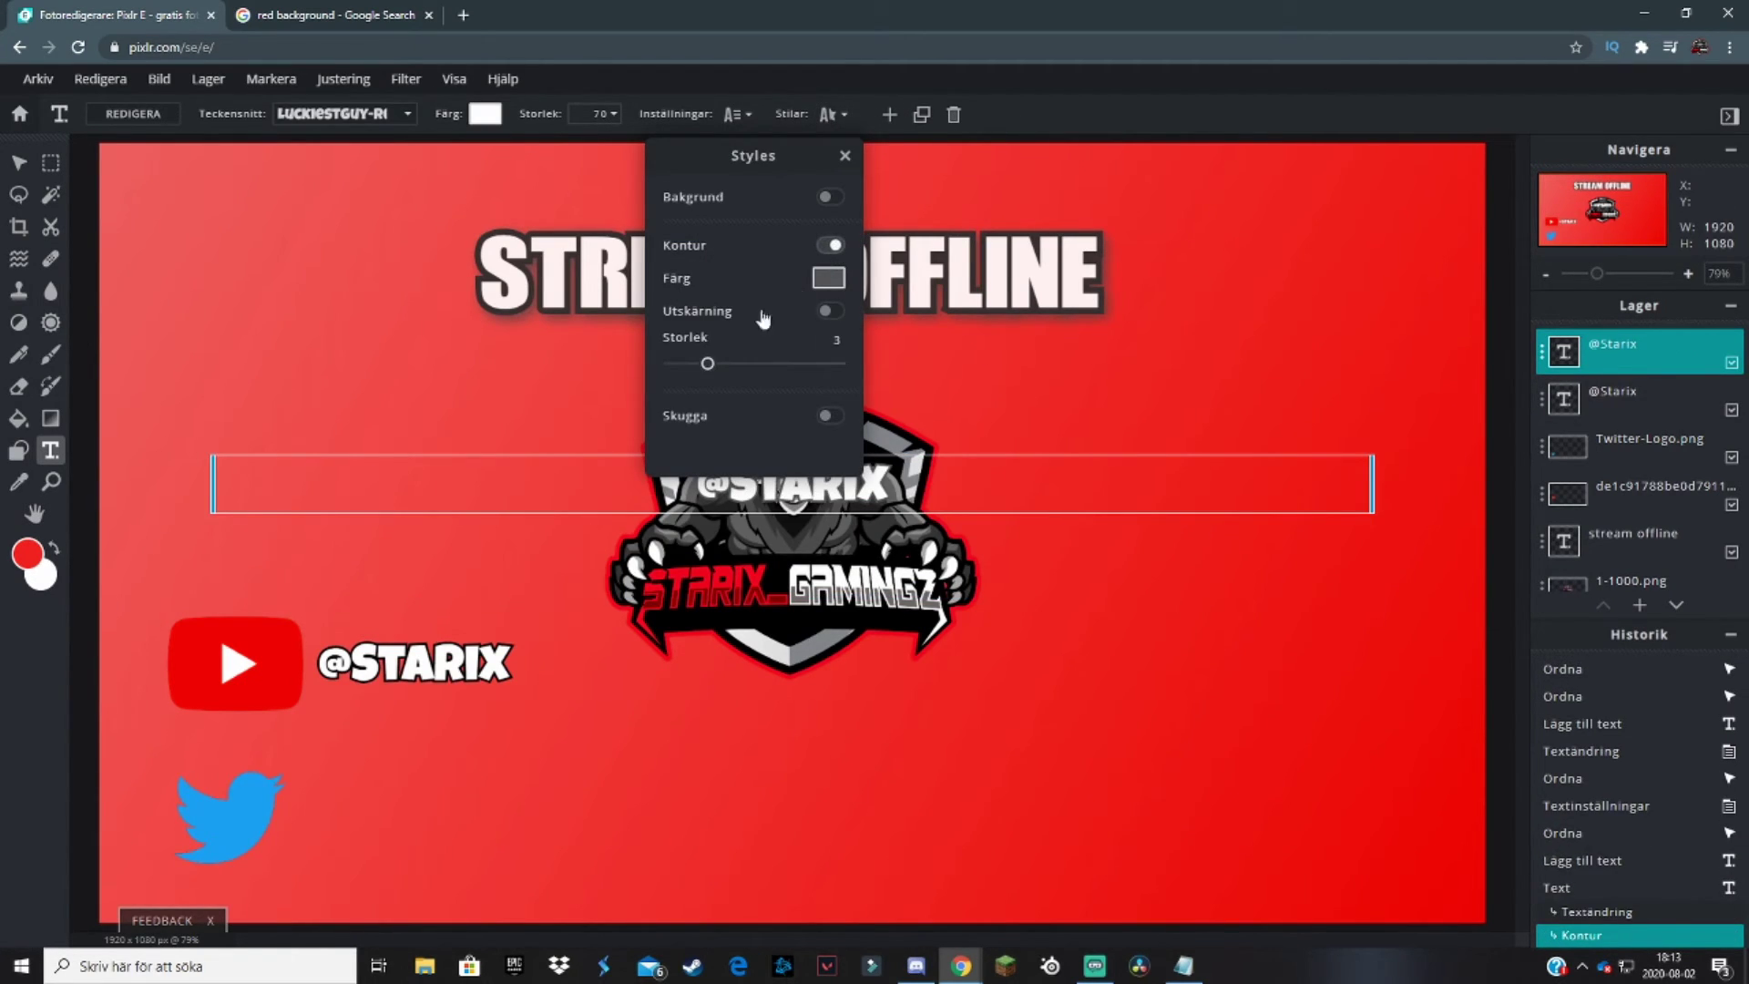
pyautogui.click(829, 277)
pyautogui.click(664, 622)
pyautogui.click(1038, 654)
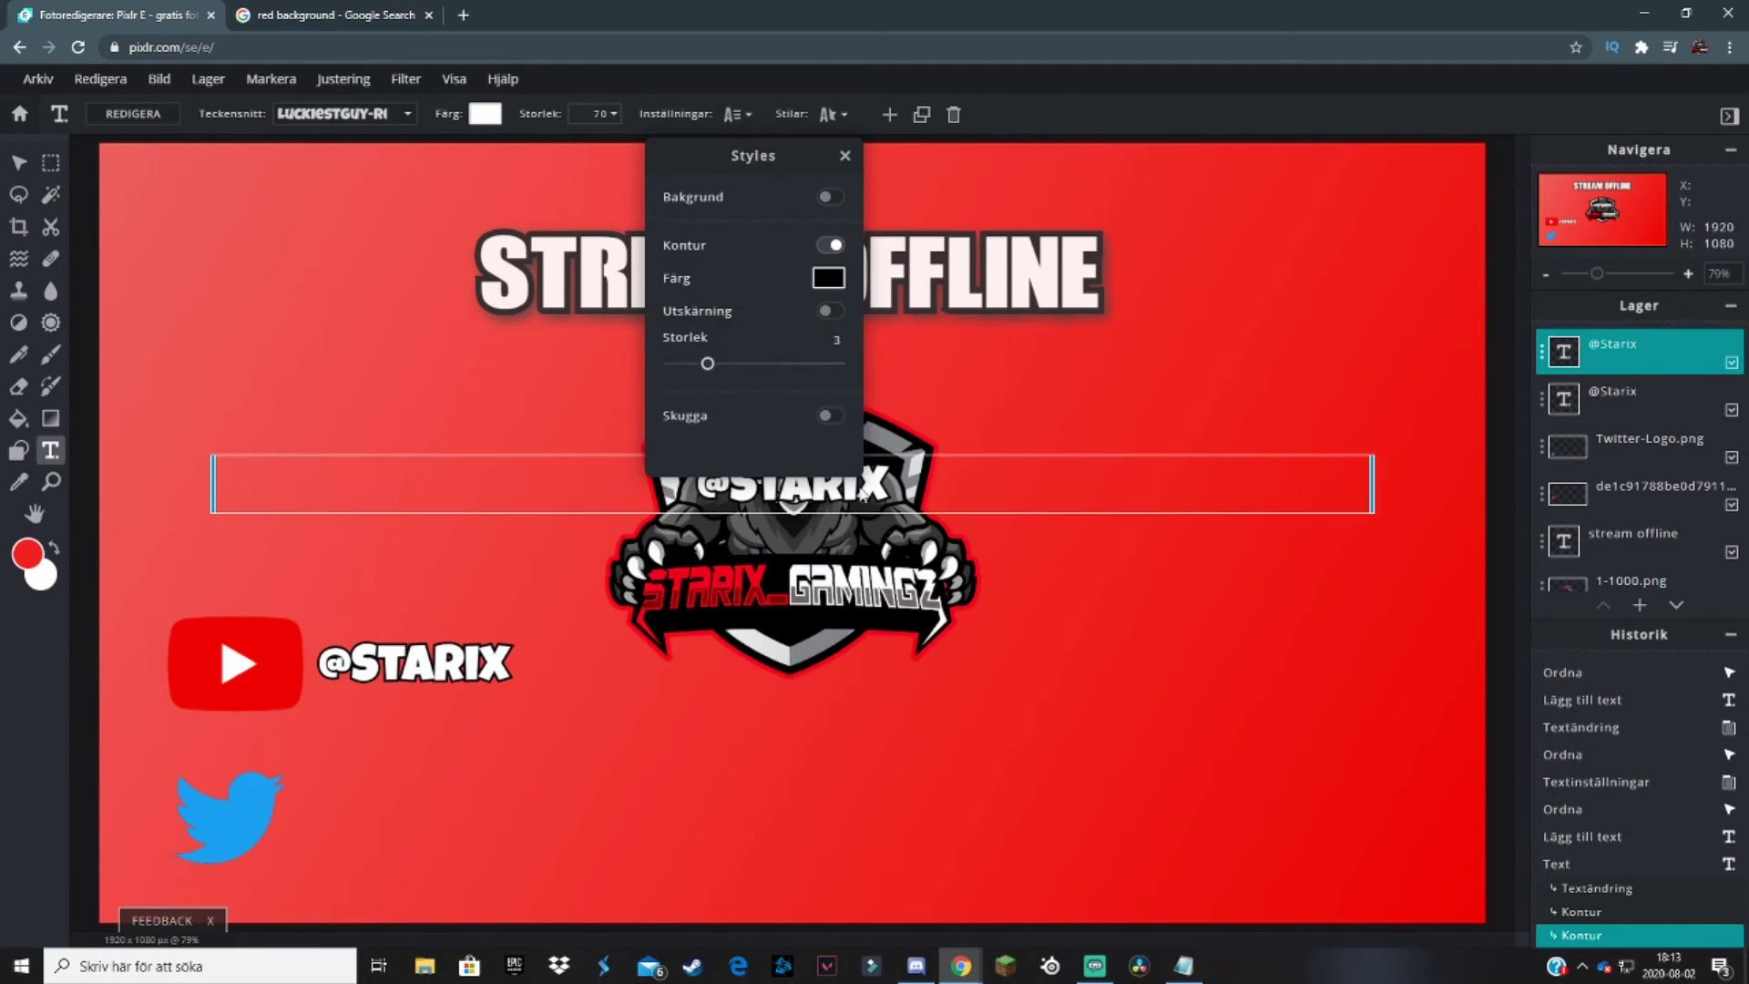
pyautogui.click(844, 156)
pyautogui.moveTo(757, 483); pyautogui.dragTo(373, 801)
pyautogui.click(1488, 545)
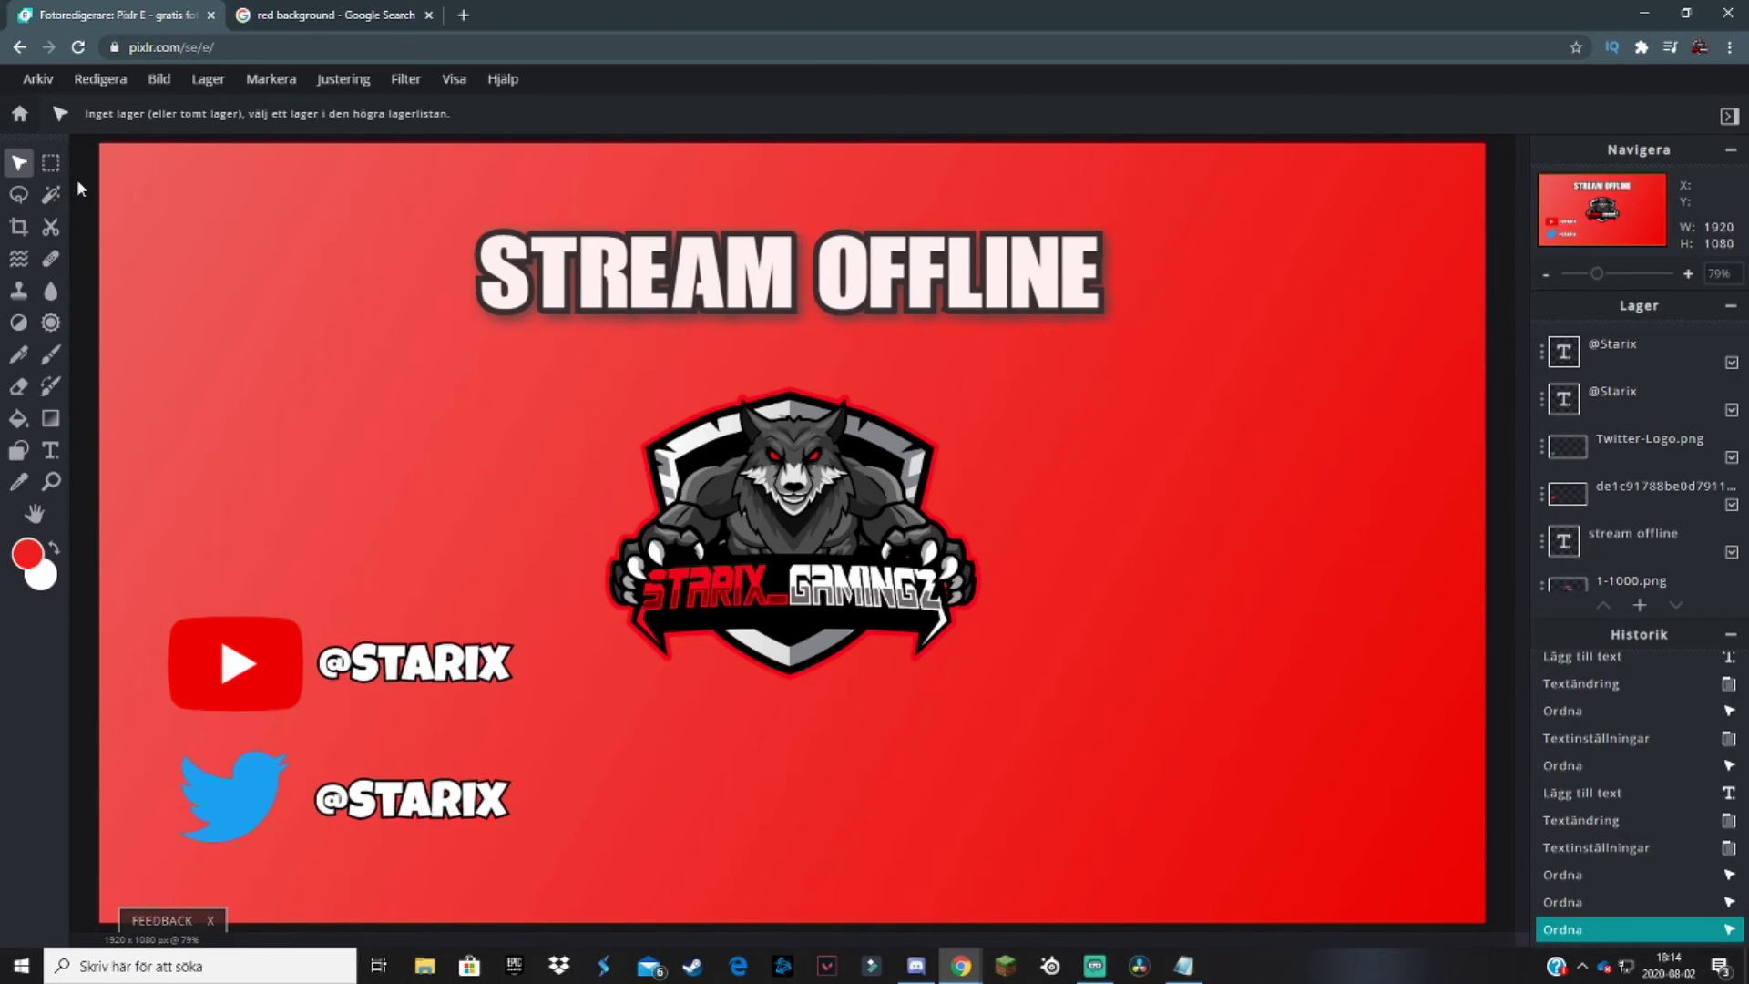
# - Draw a white outlined rectangle on Lager1 framing the canvas edges with the Shape tool
pyautogui.click(18, 452)
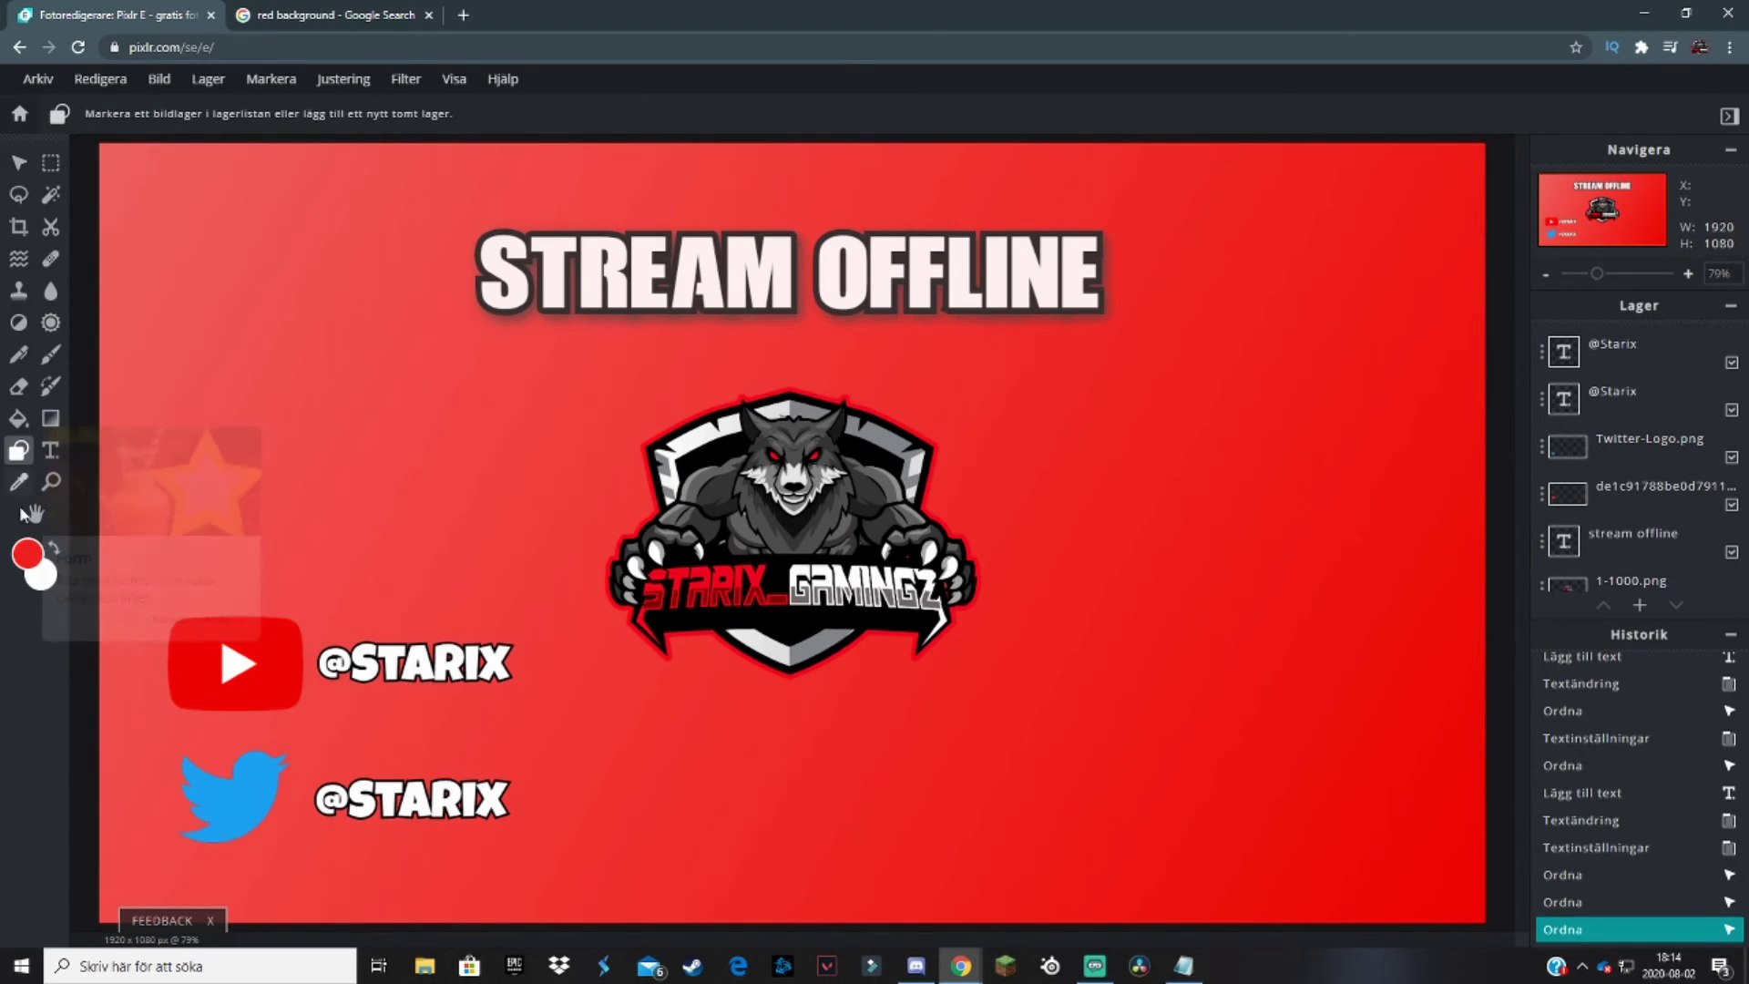
pyautogui.click(24, 554)
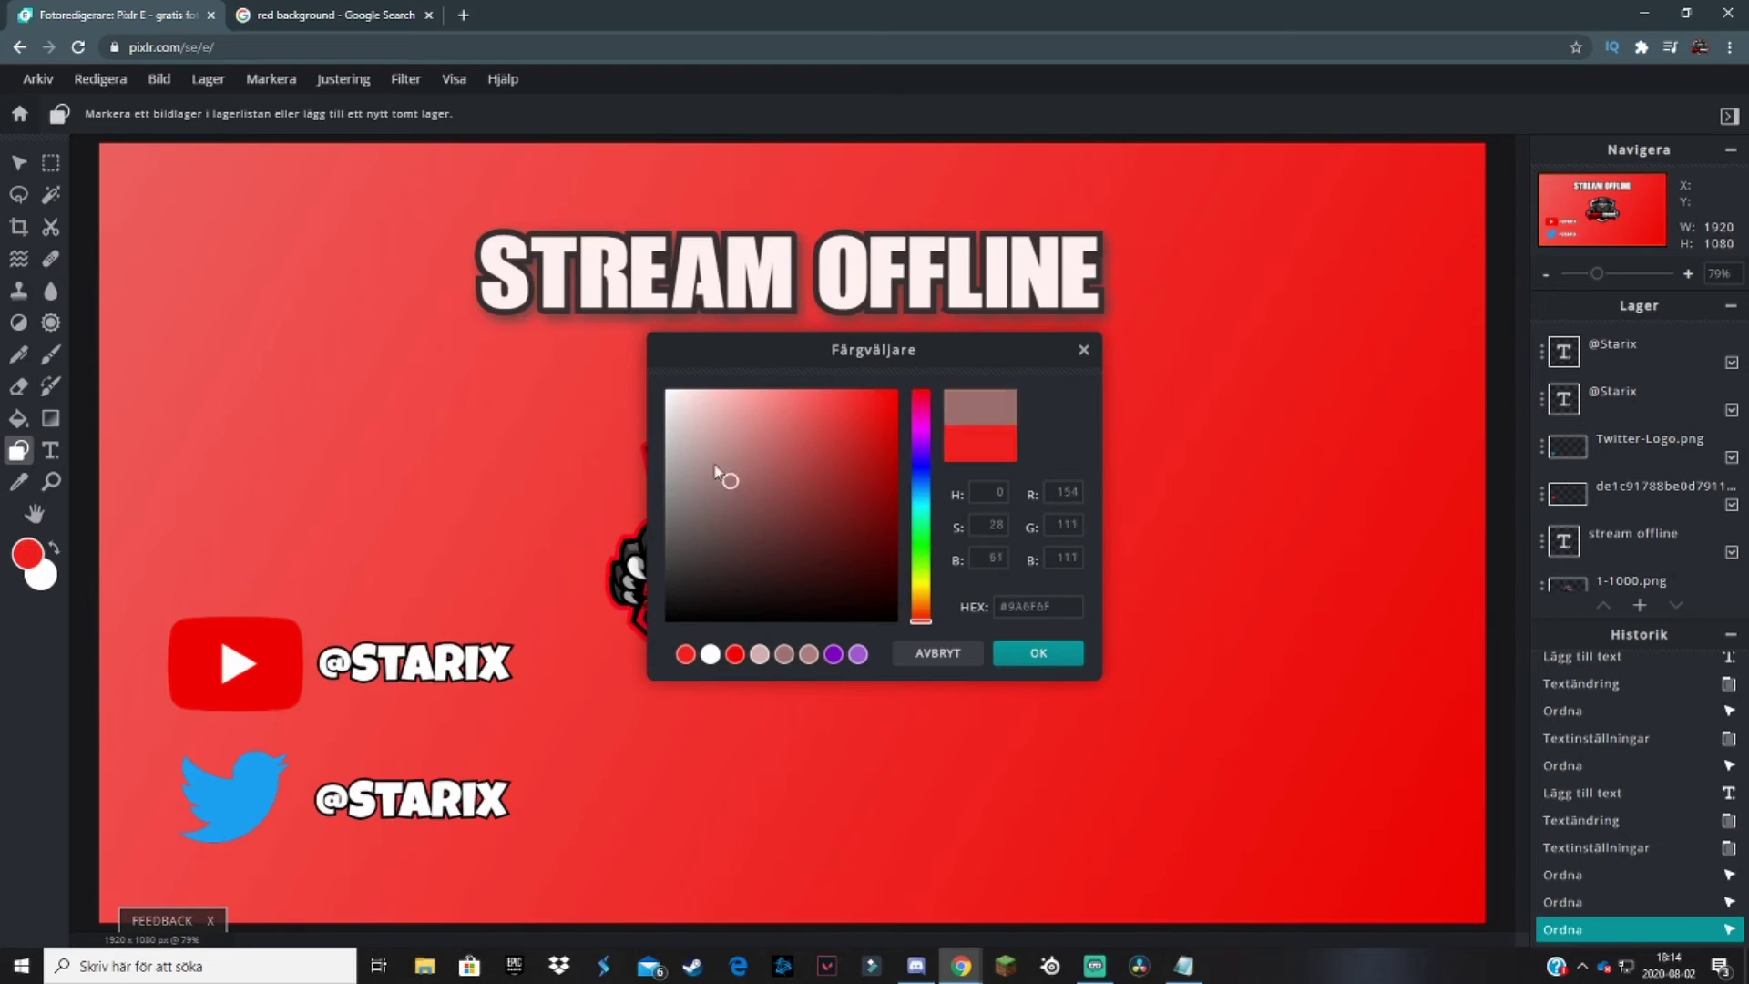
pyautogui.click(1043, 653)
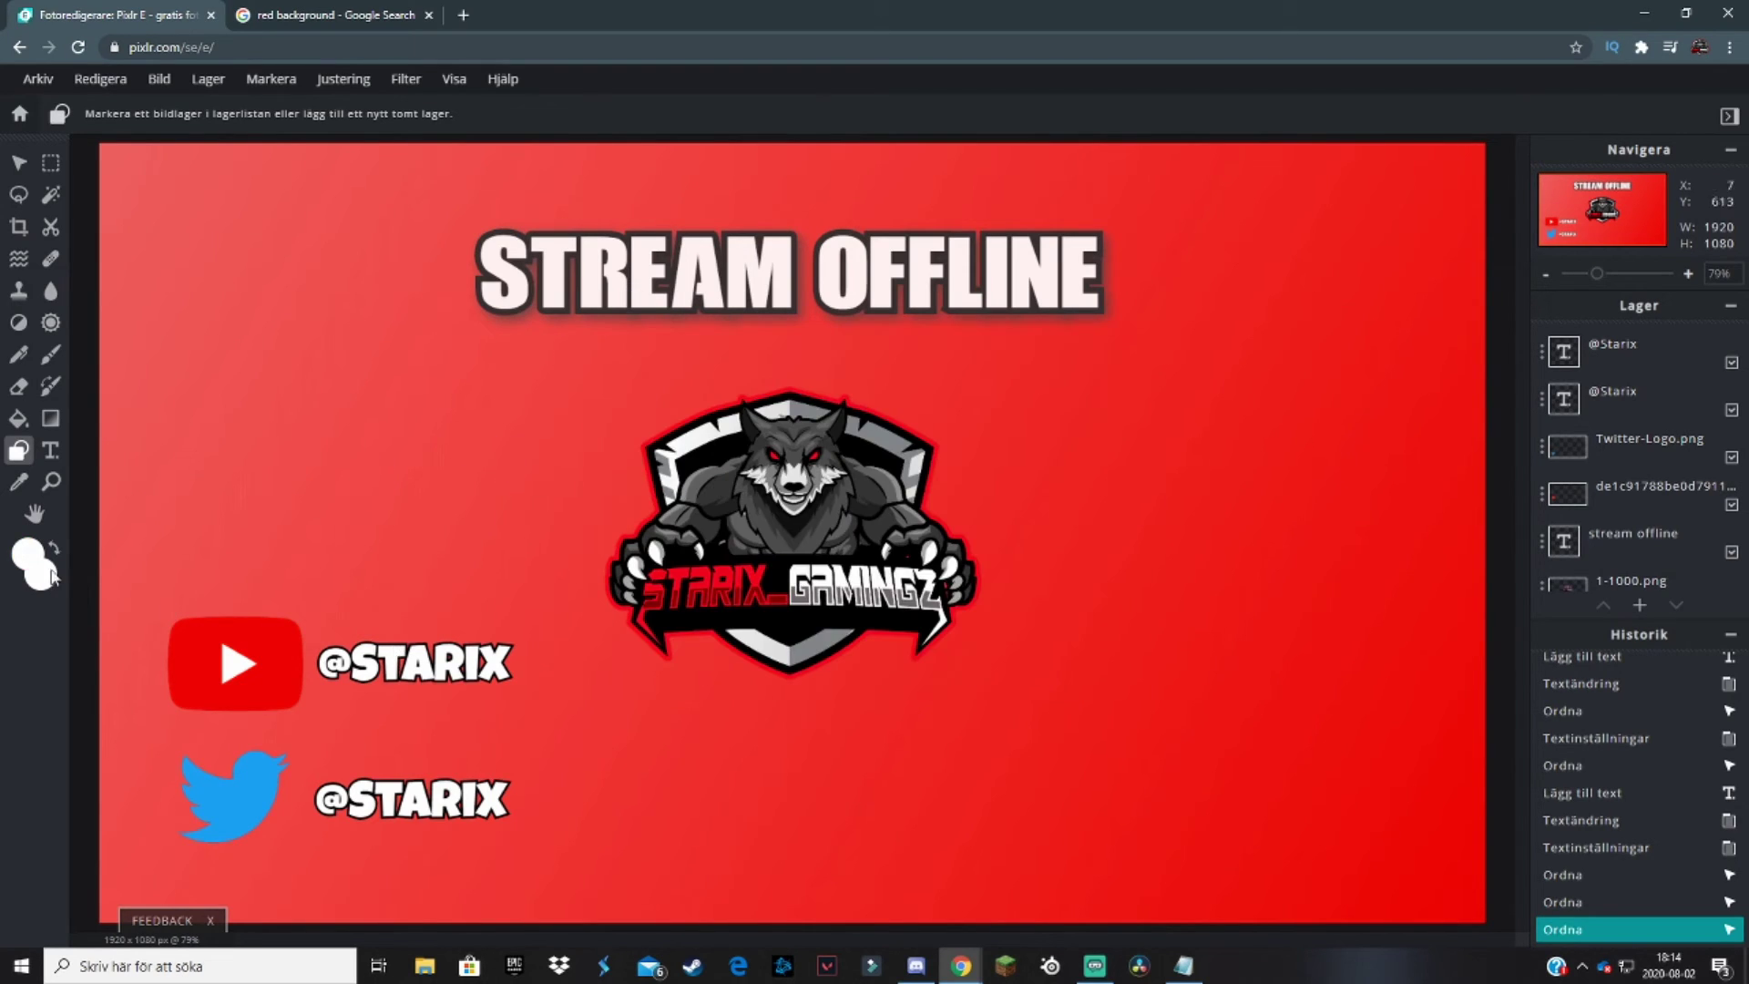
pyautogui.click(110, 161)
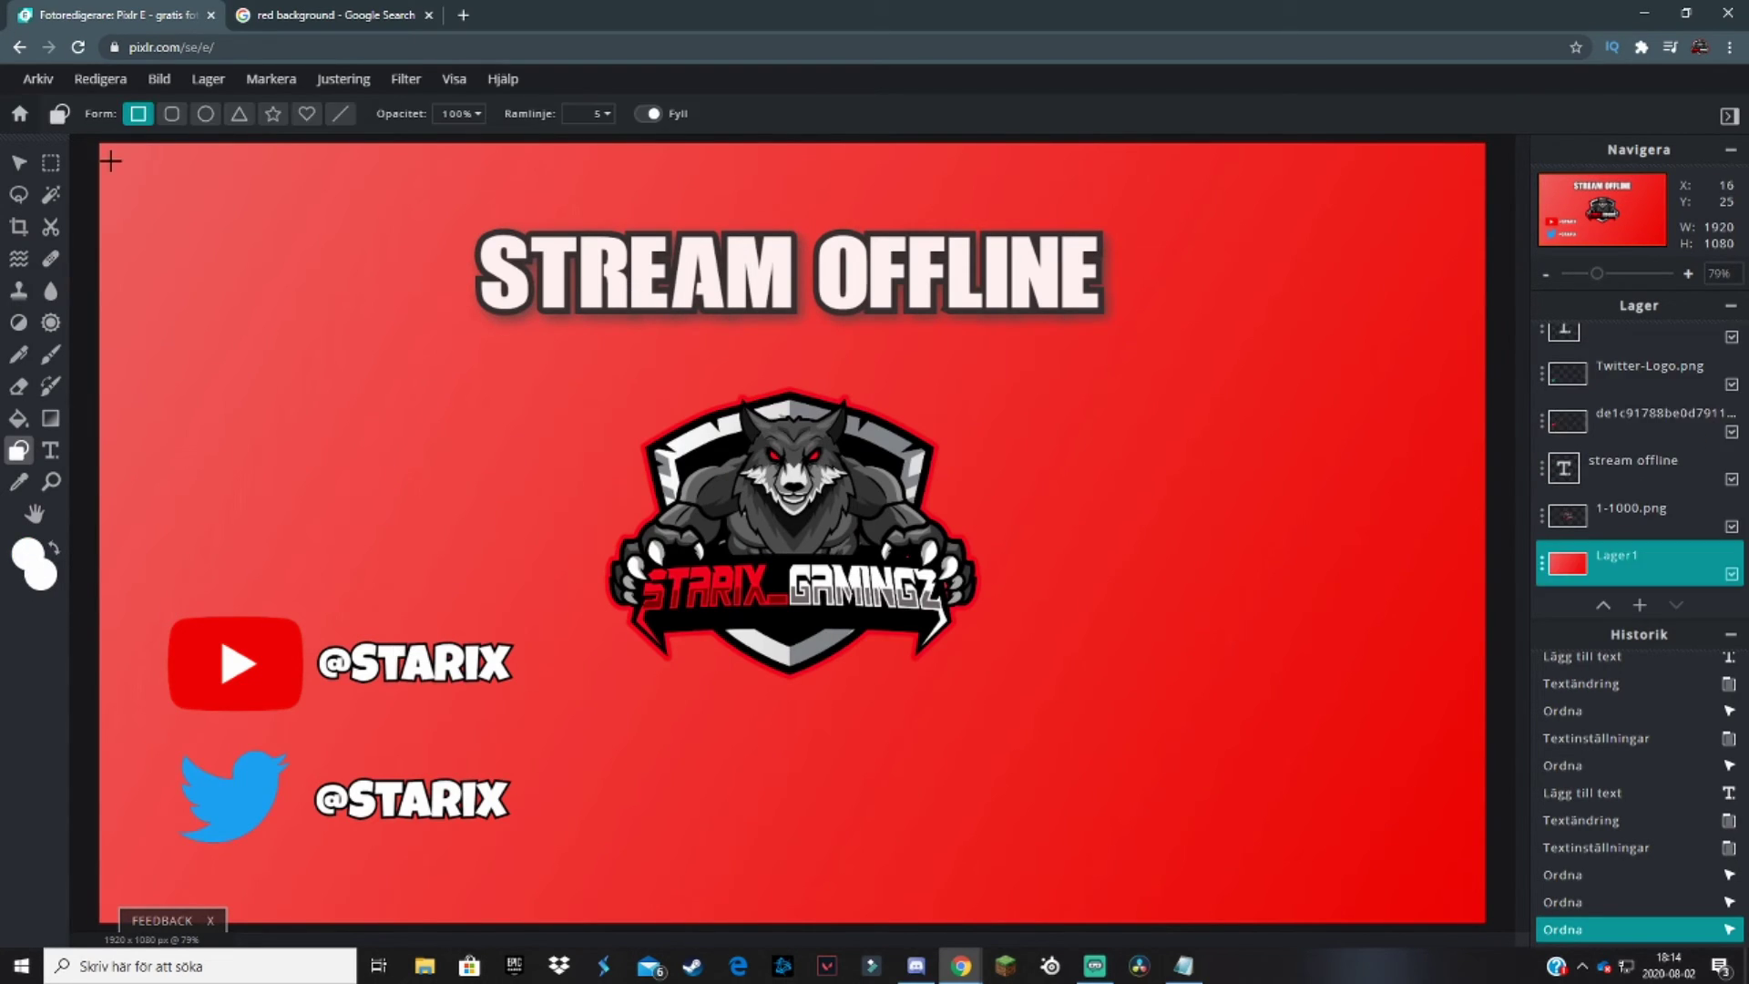
pyautogui.moveTo(110, 160); pyautogui.dragTo(116, 916)
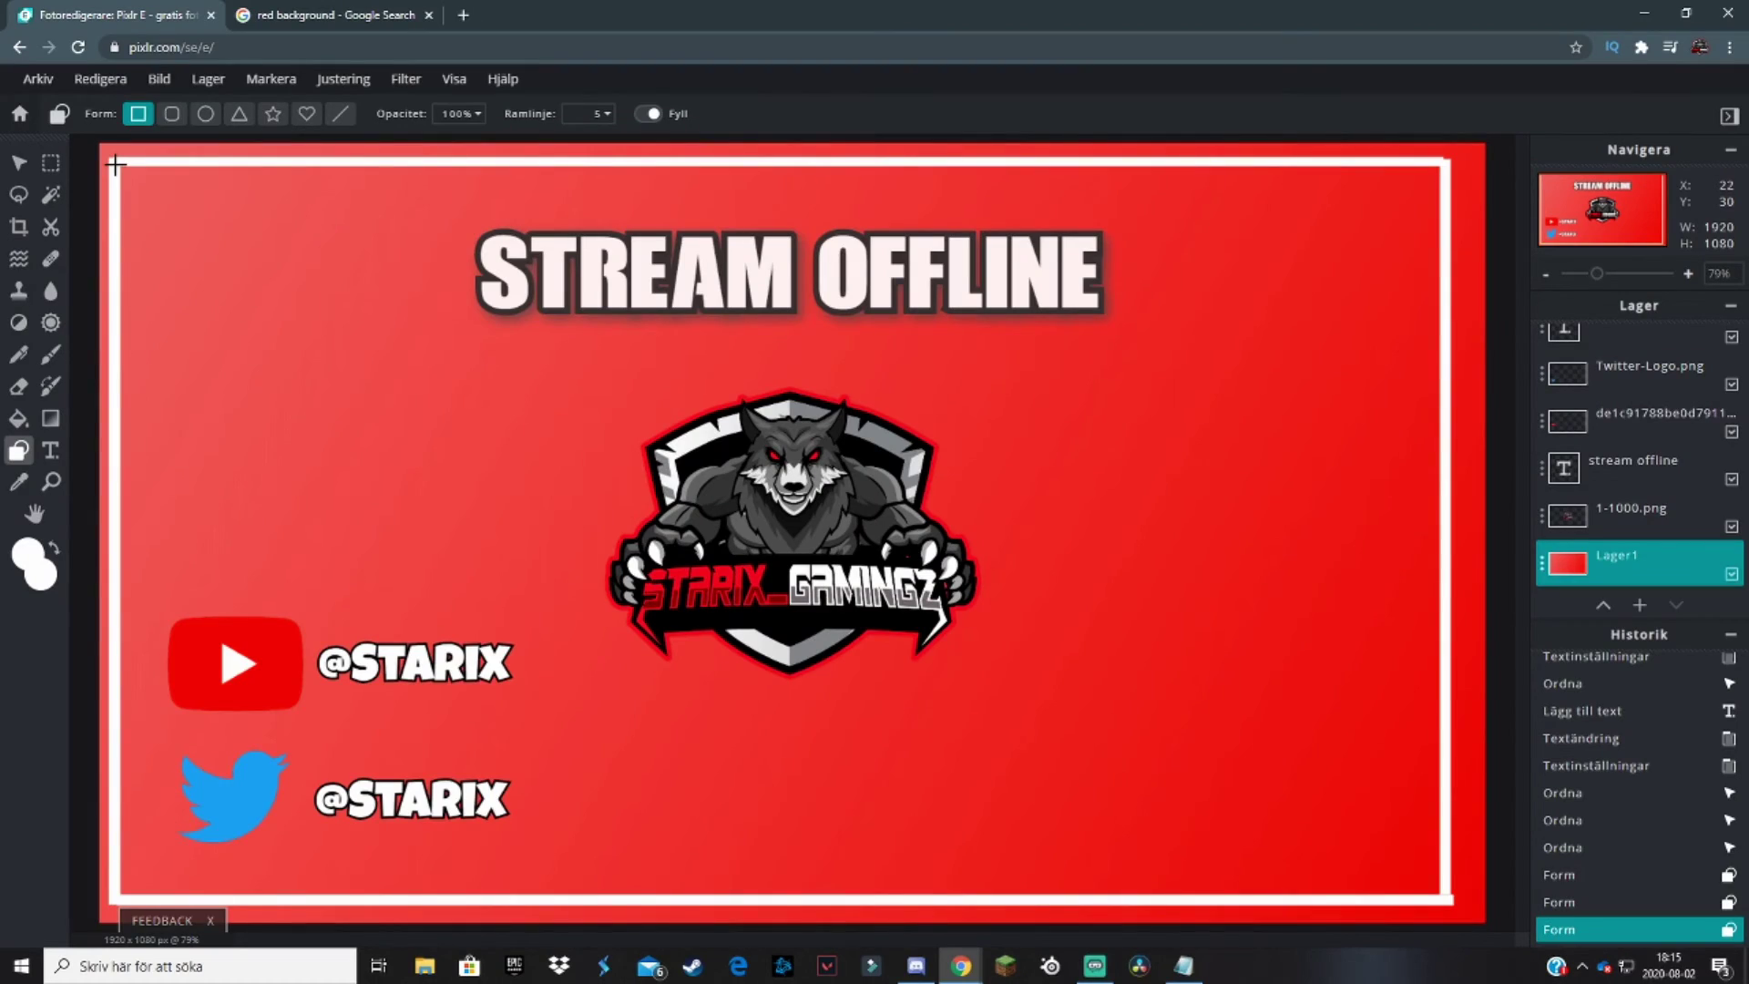
pyautogui.click(115, 164)
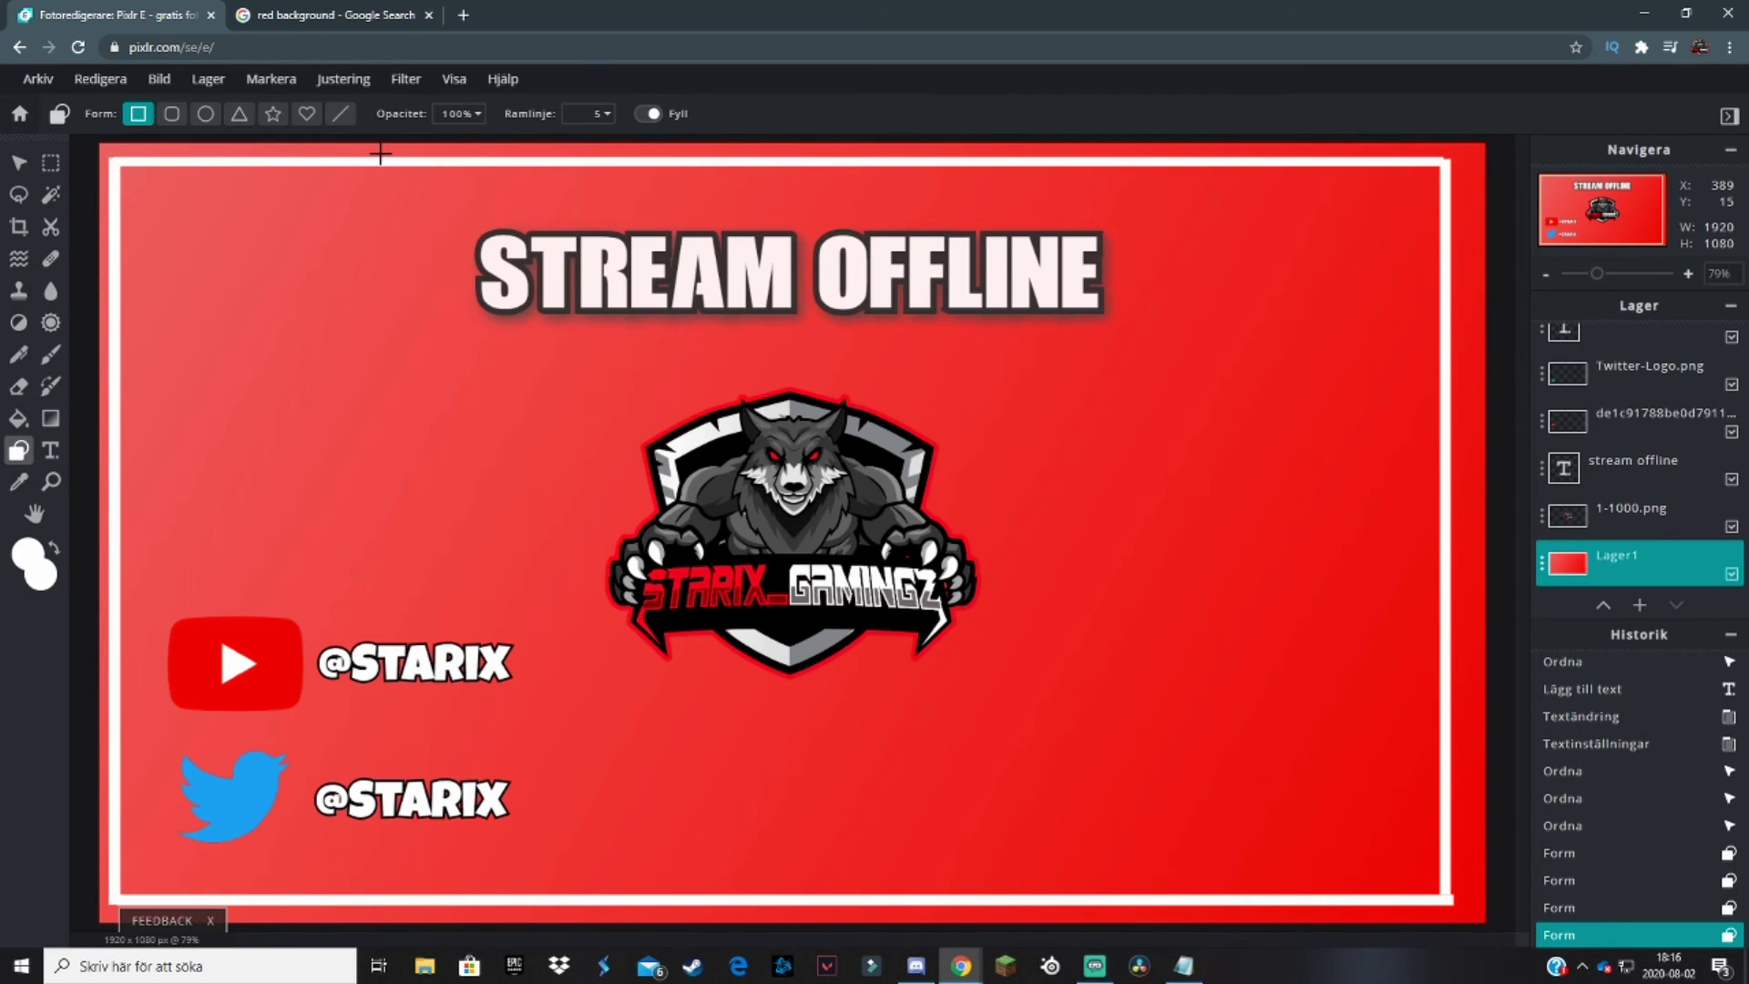
# - Set up Arkiv > Spara with 'jfgjg' added to the file name, JPG format, 95% quality
pyautogui.click(37, 78)
pyautogui.click(125, 239)
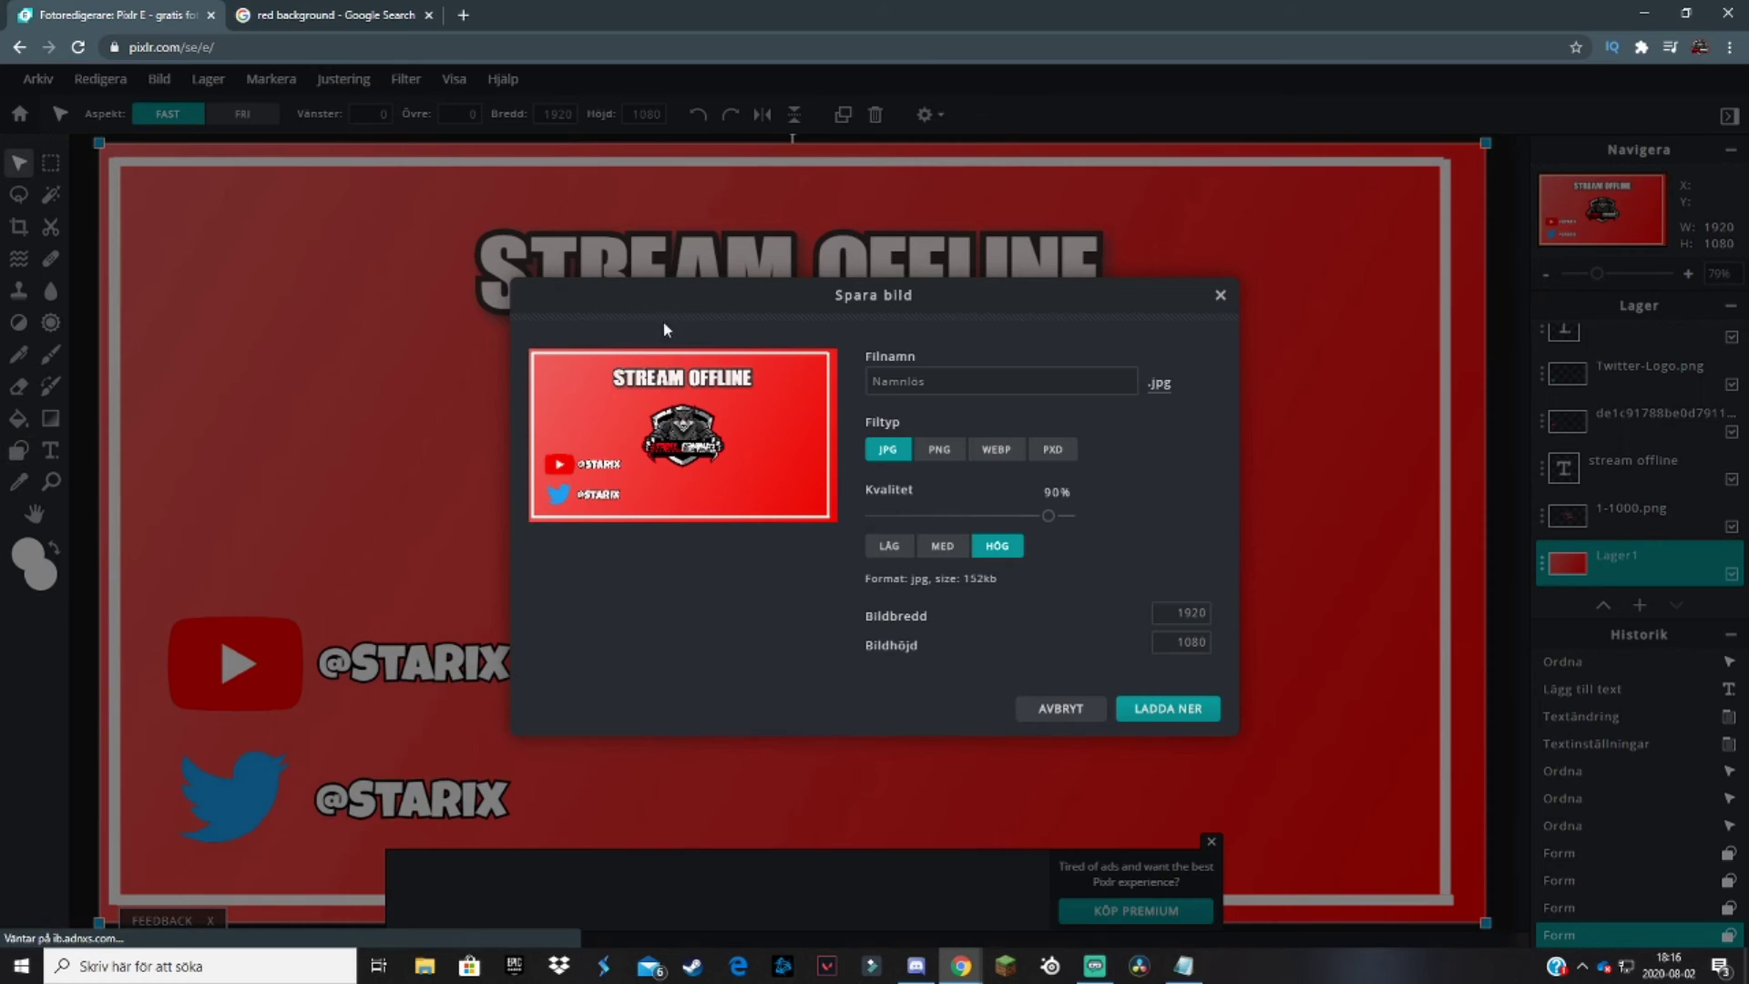
pyautogui.click(957, 375)
pyautogui.write('jfgjg')
pyautogui.click(1039, 443)
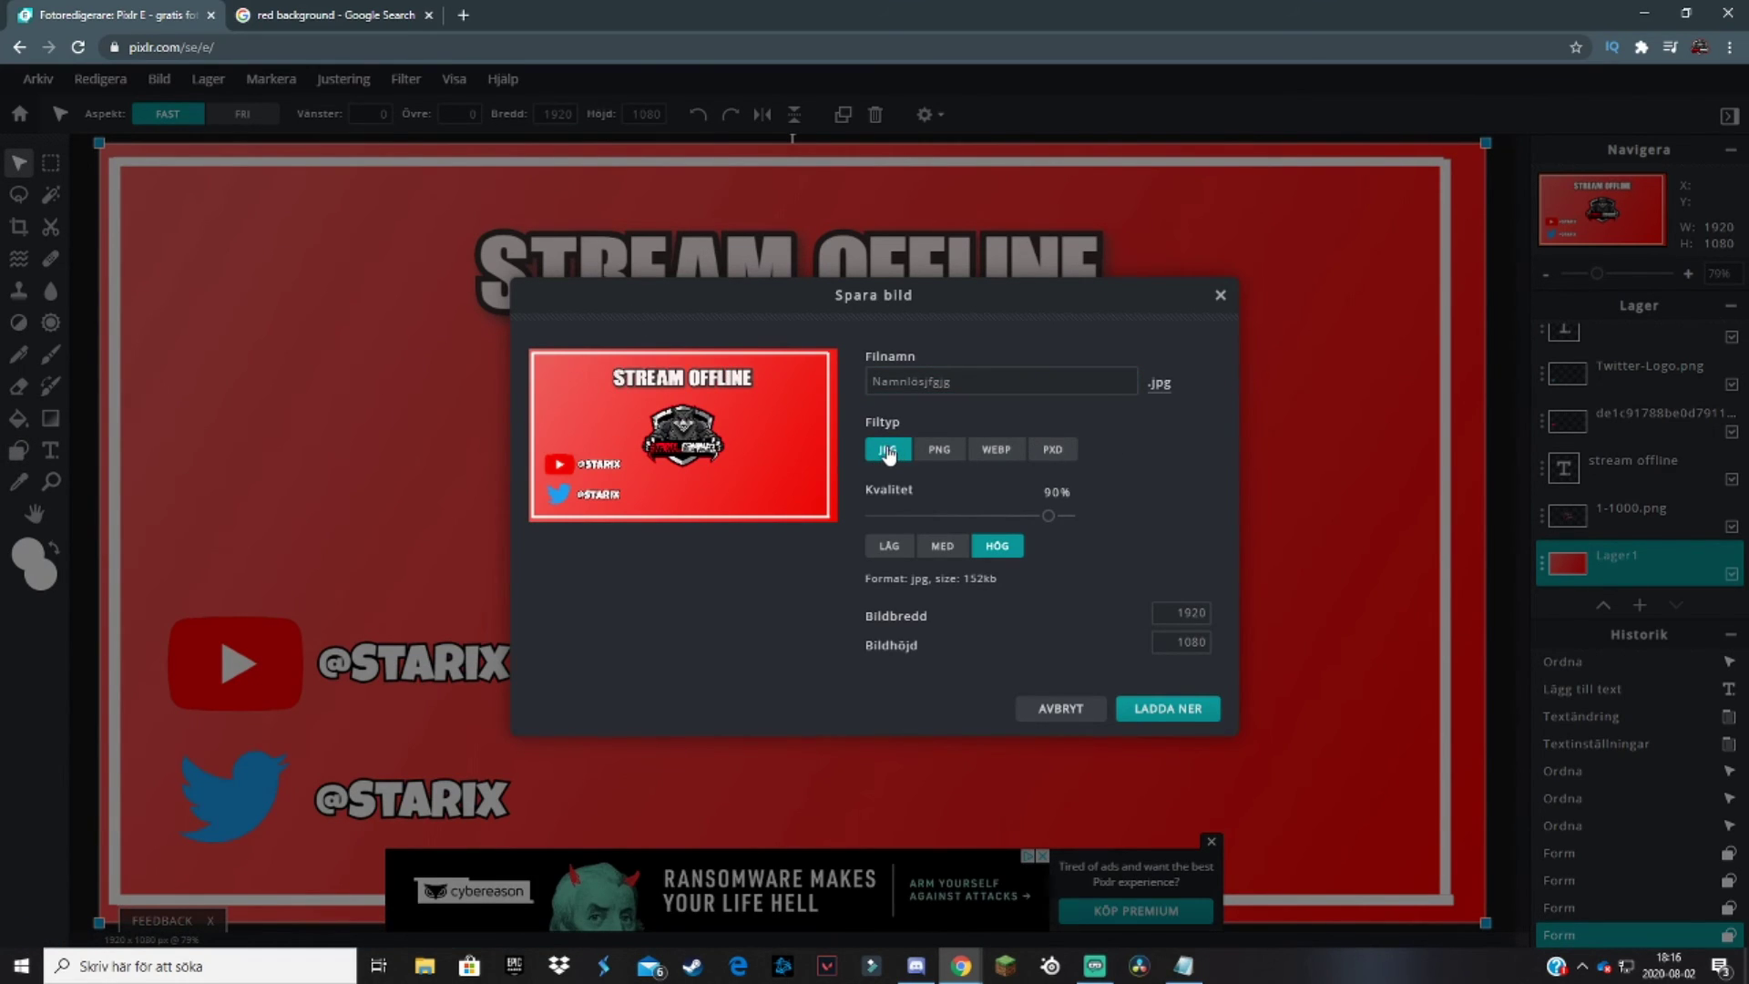
pyautogui.moveTo(1047, 516); pyautogui.dragTo(1058, 516)
# - Download the JPG and go to the Twitch channel settings page
pyautogui.click(1168, 709)
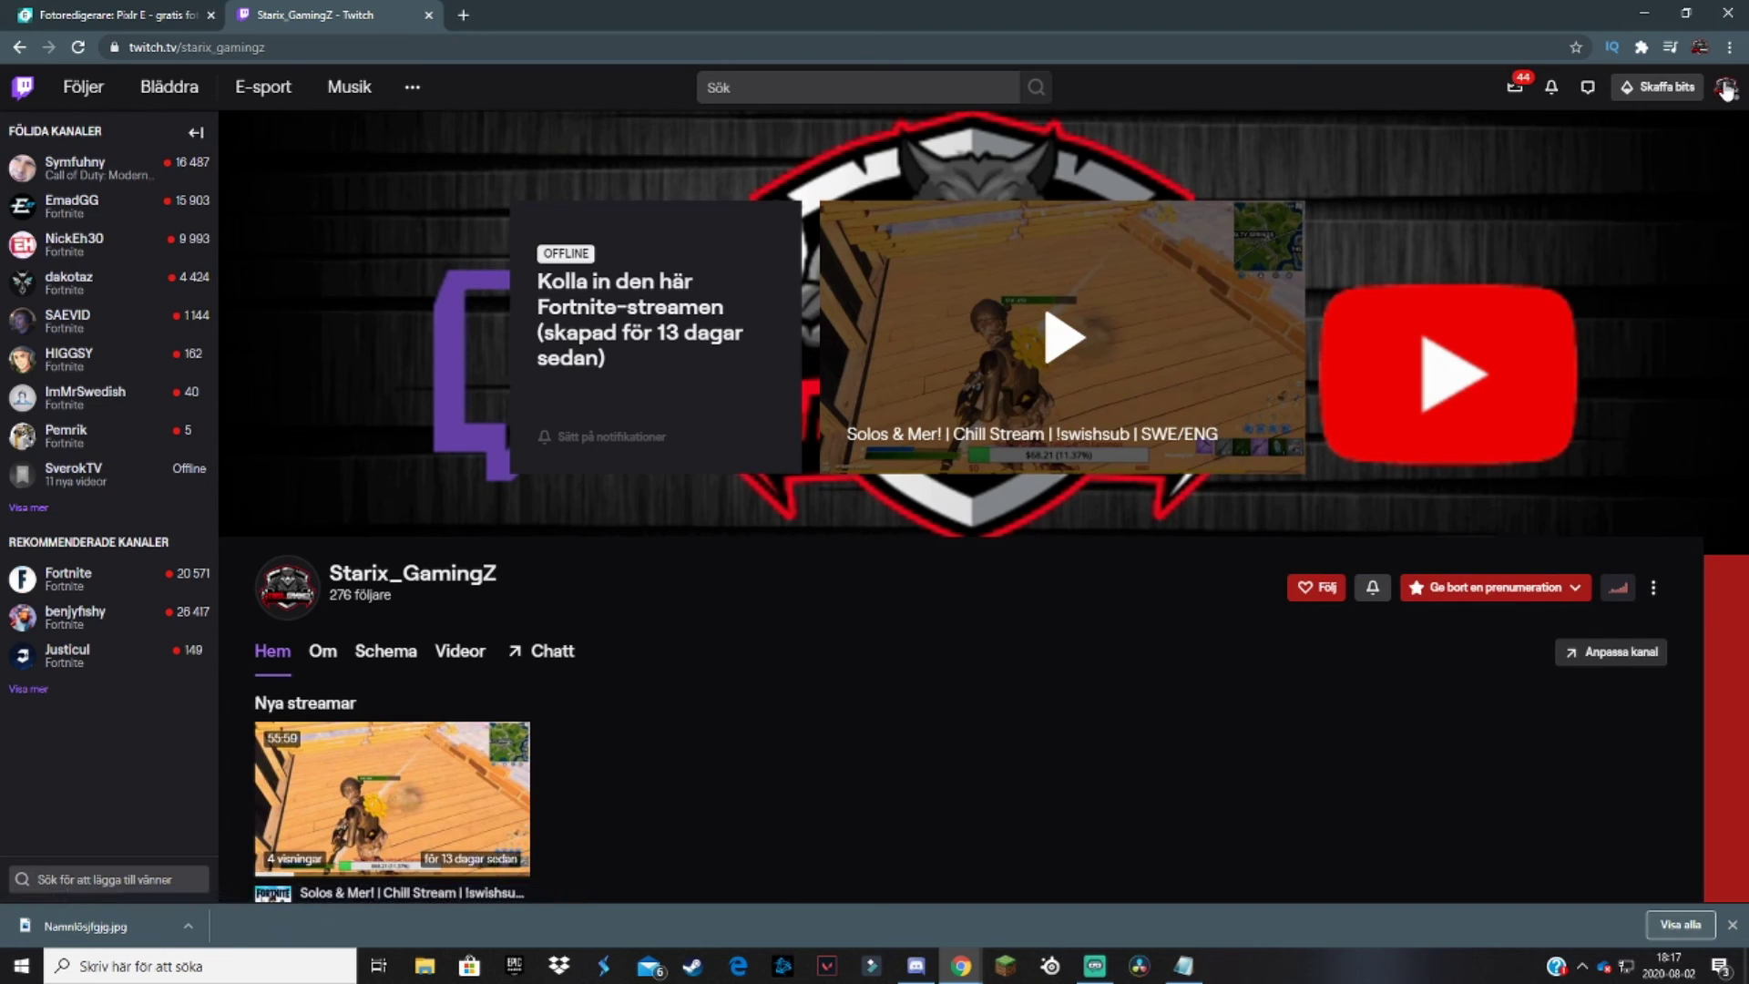
pyautogui.click(1719, 108)
pyautogui.click(1629, 453)
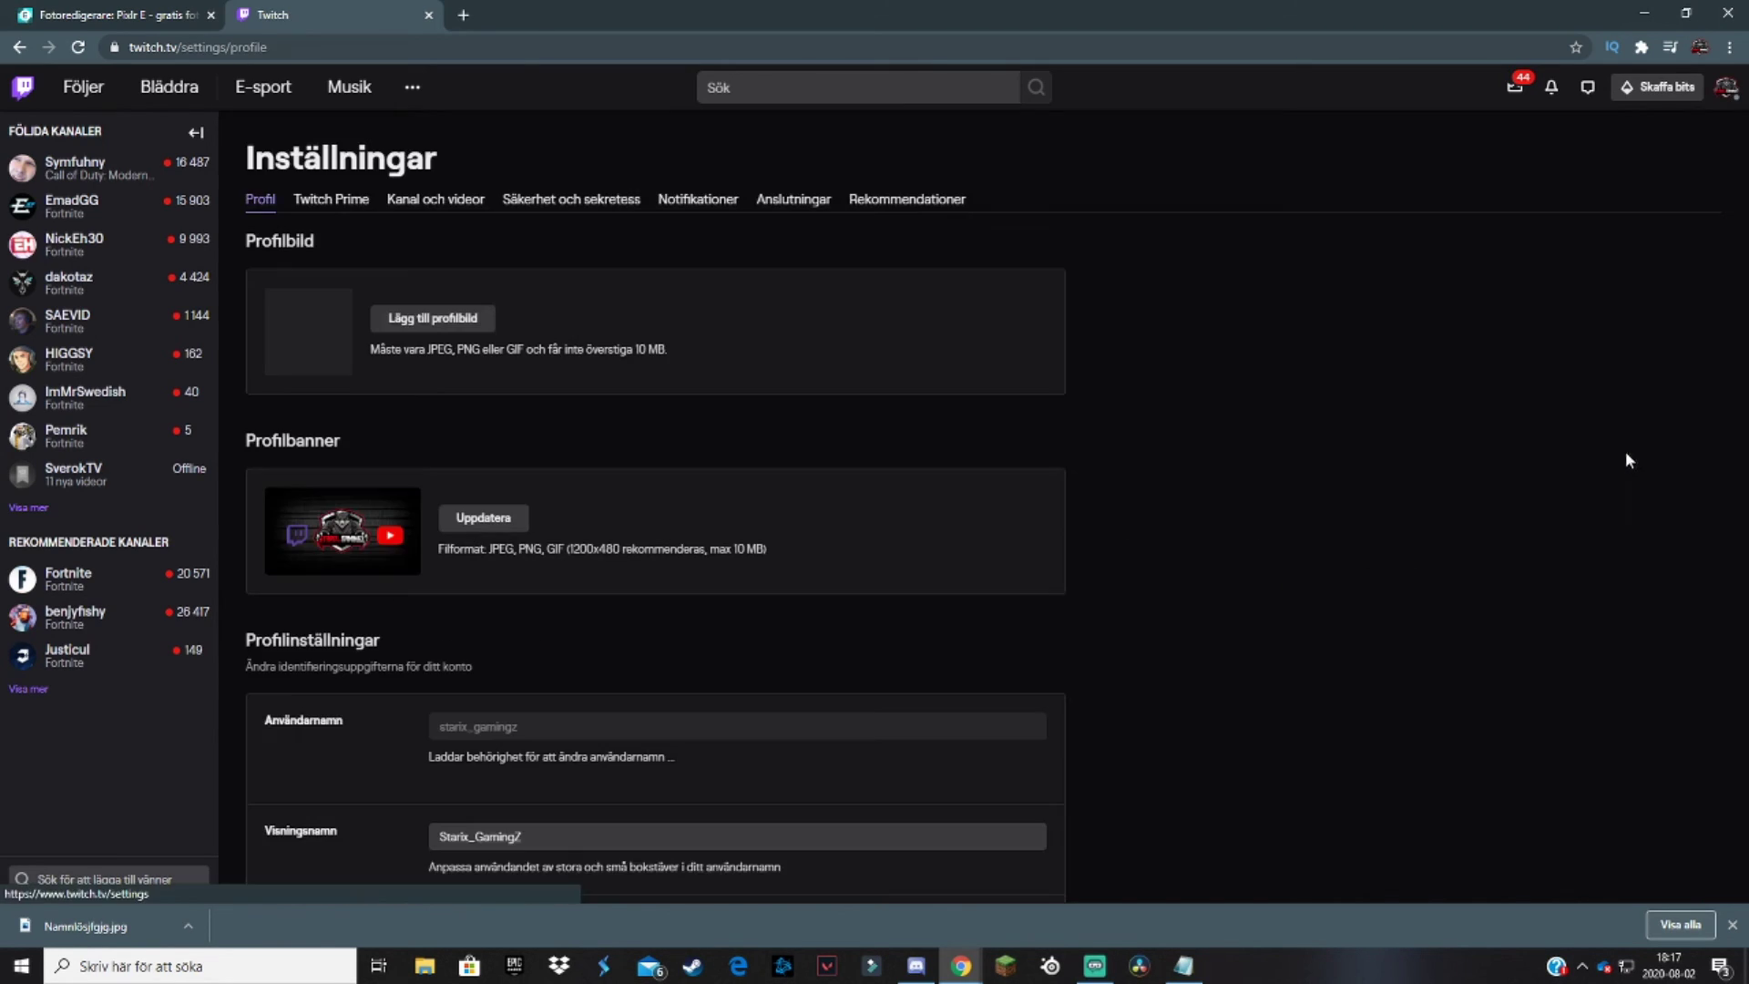
pyautogui.click(434, 198)
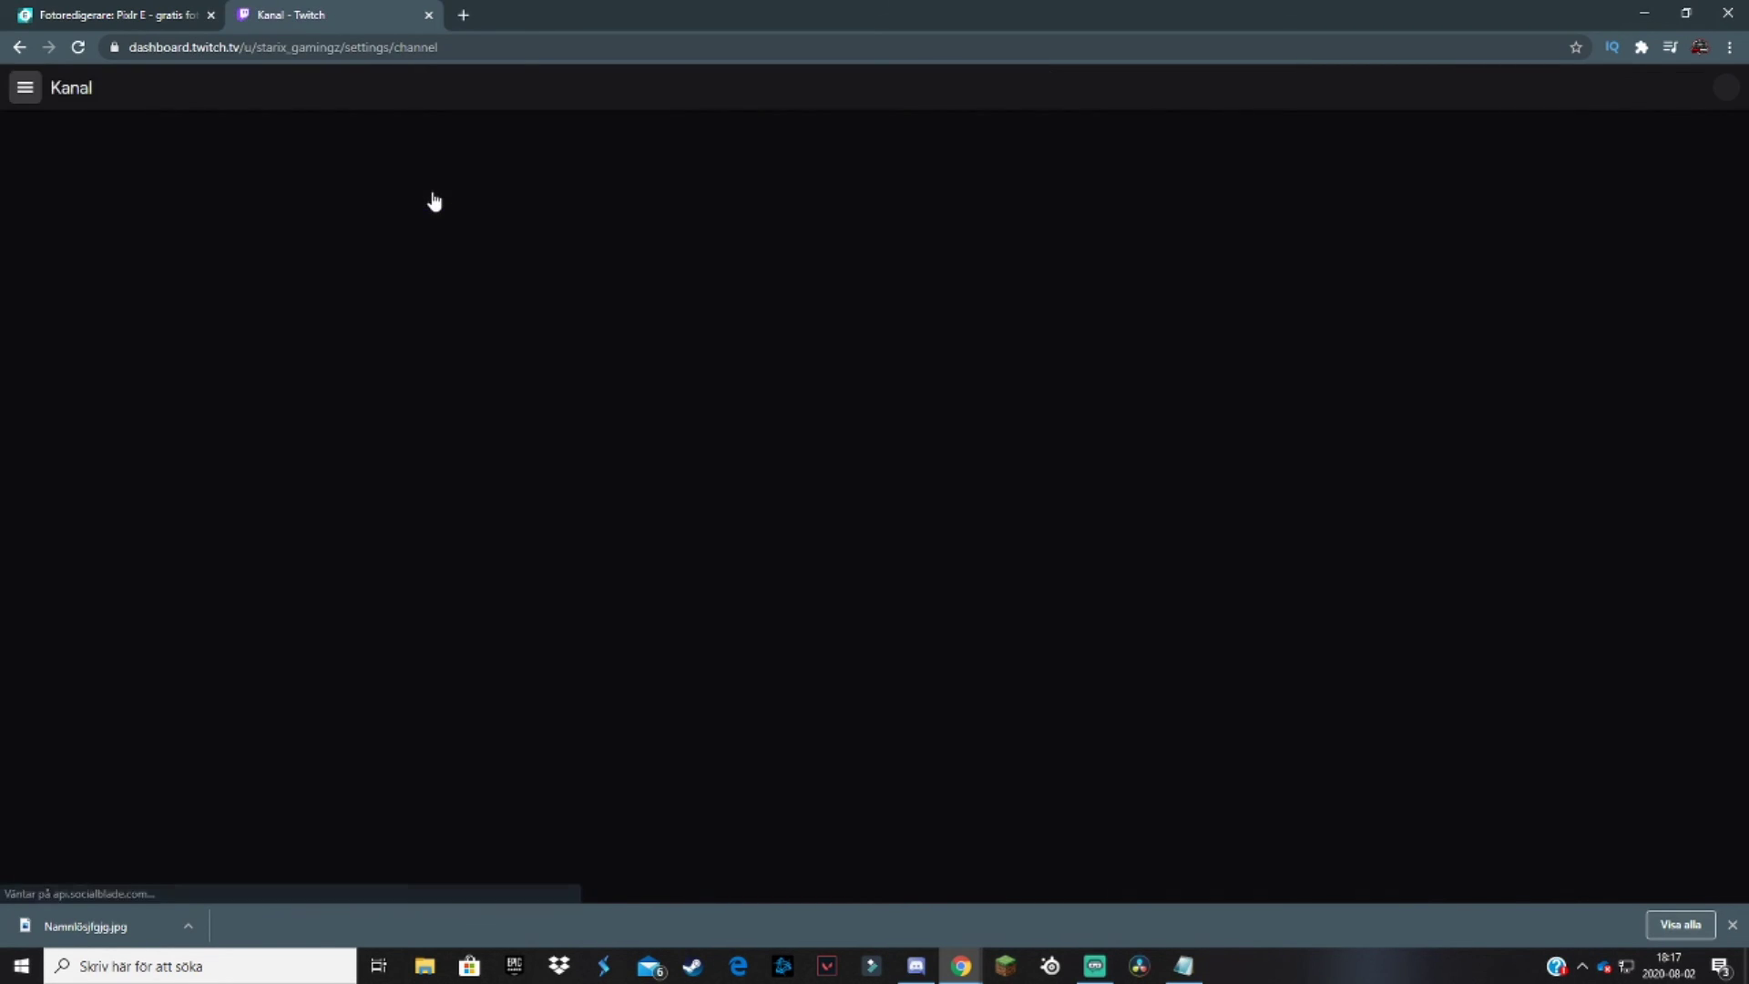
pyautogui.scroll(-20, 407, 389)
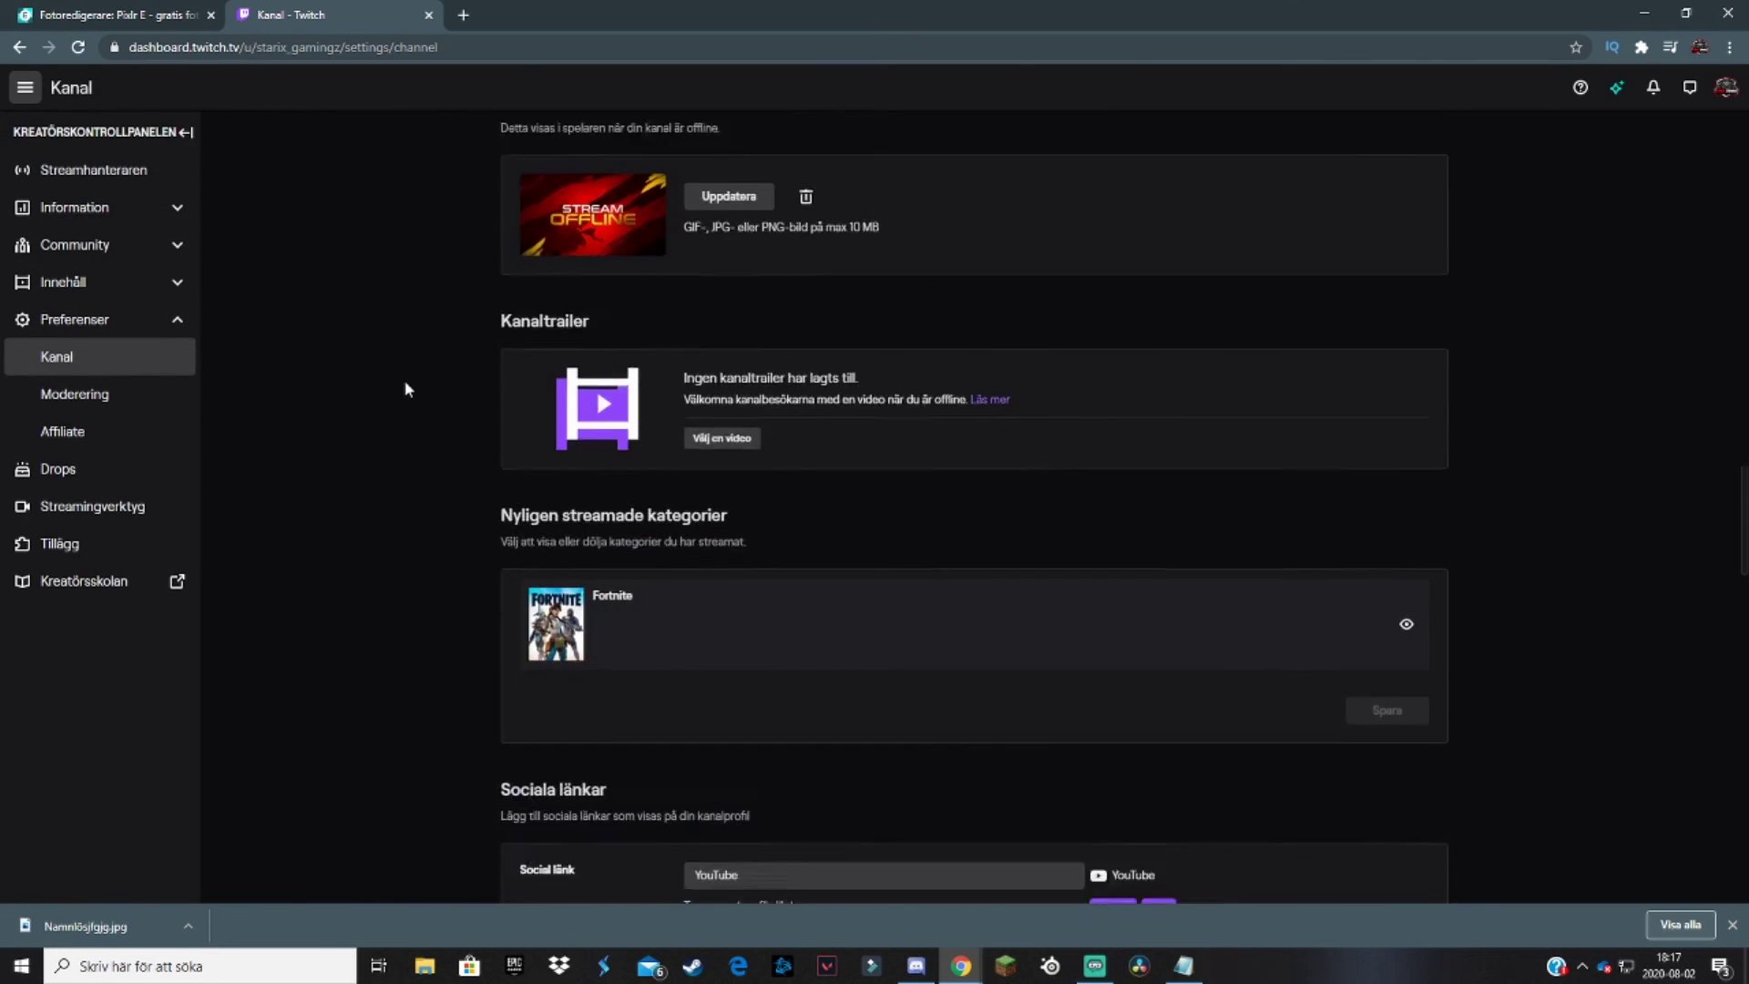
pyautogui.scroll(3, 407, 389)
pyautogui.moveTo(499, 387); pyautogui.dragTo(956, 551)
pyautogui.click(942, 539)
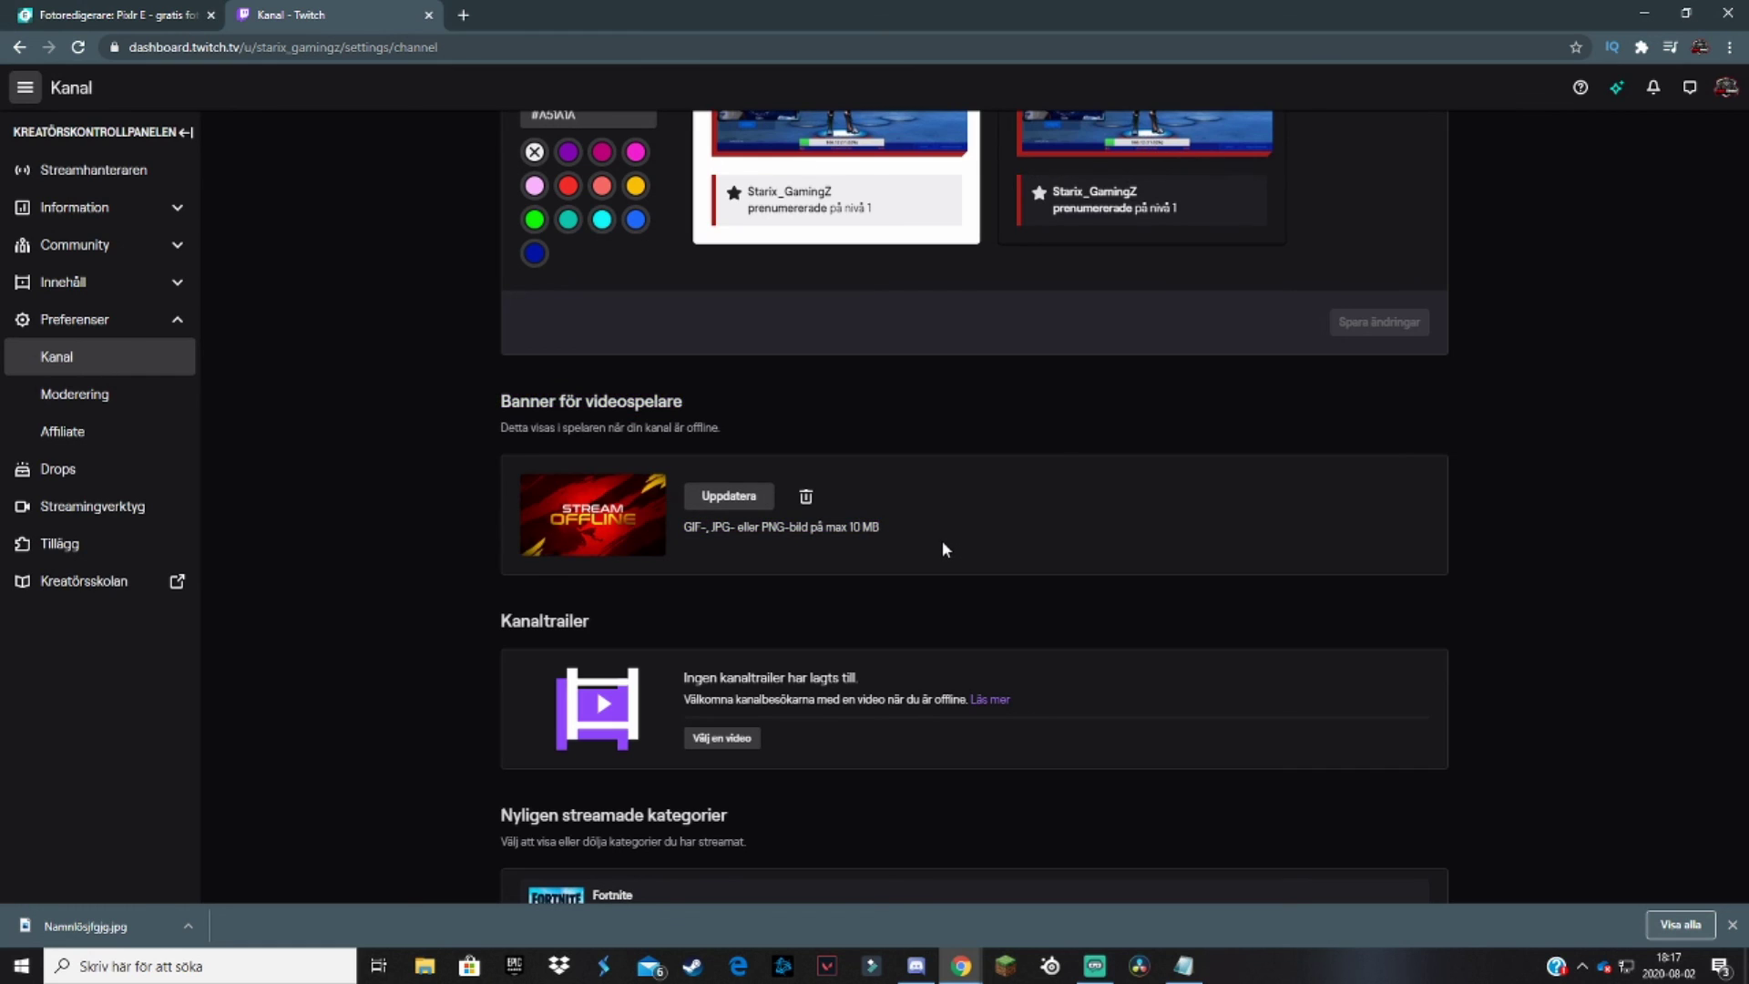
# - Upload the Namnlösjfgjg image as the Banner för videospelare offline banner
pyautogui.click(727, 496)
pyautogui.click(806, 501)
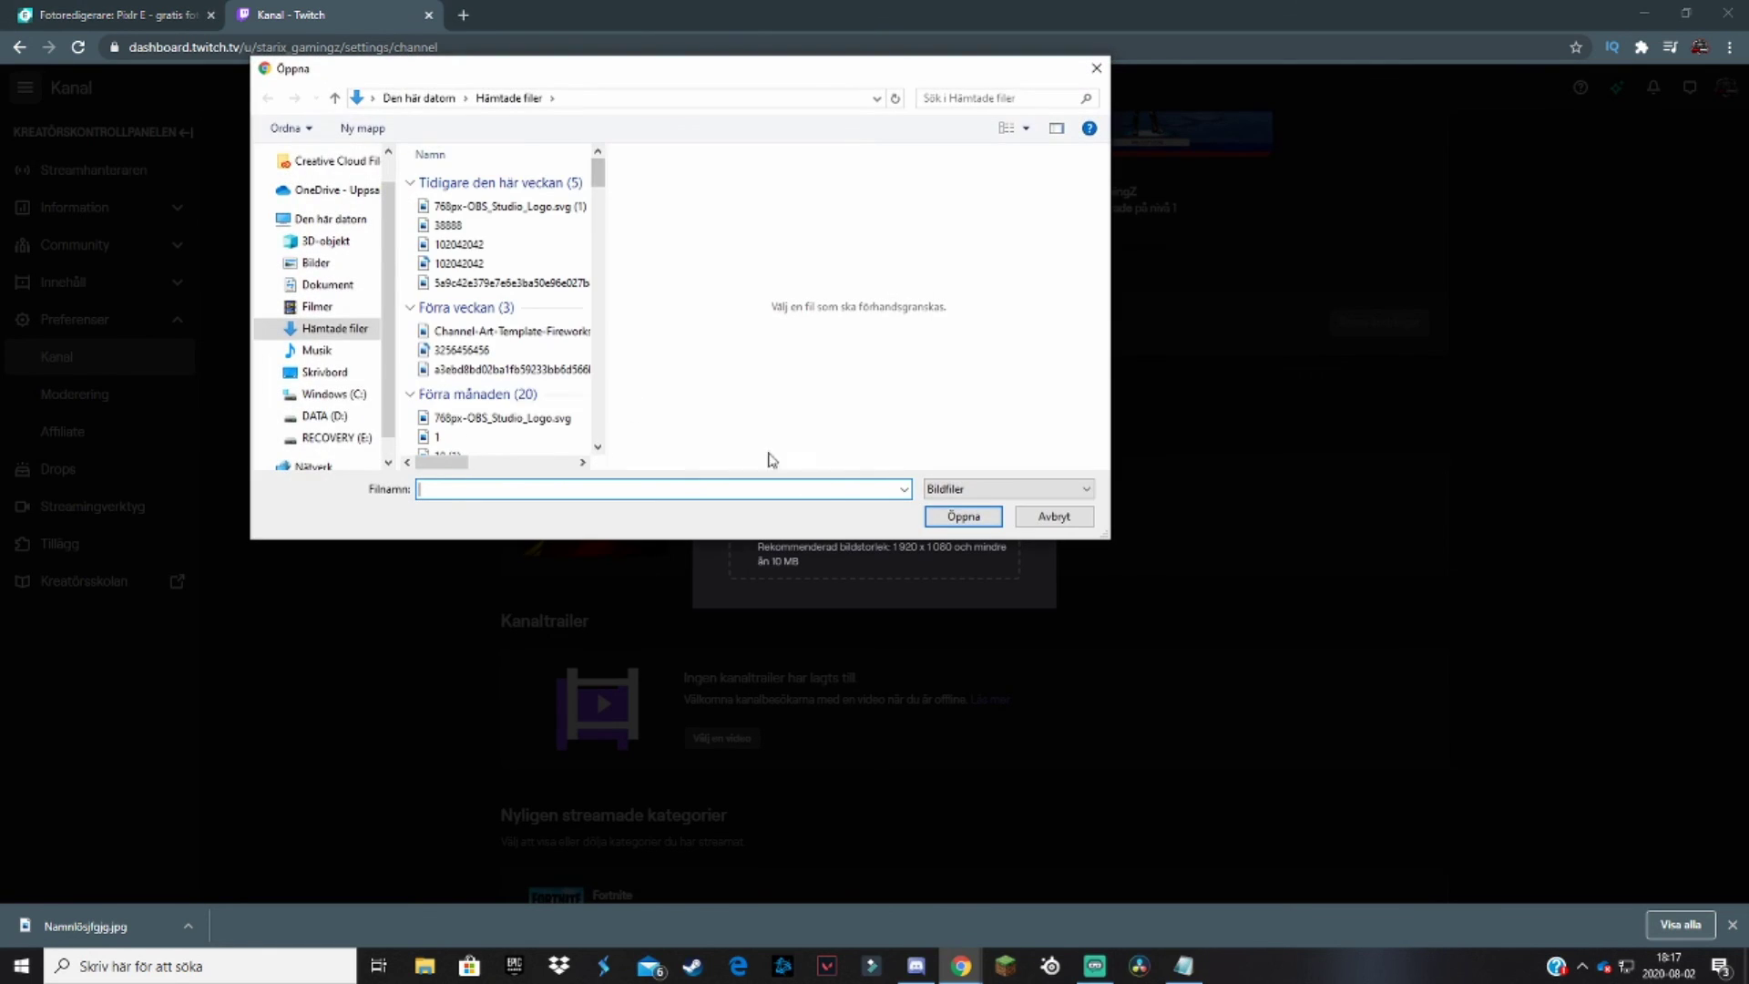
pyautogui.click(506, 216)
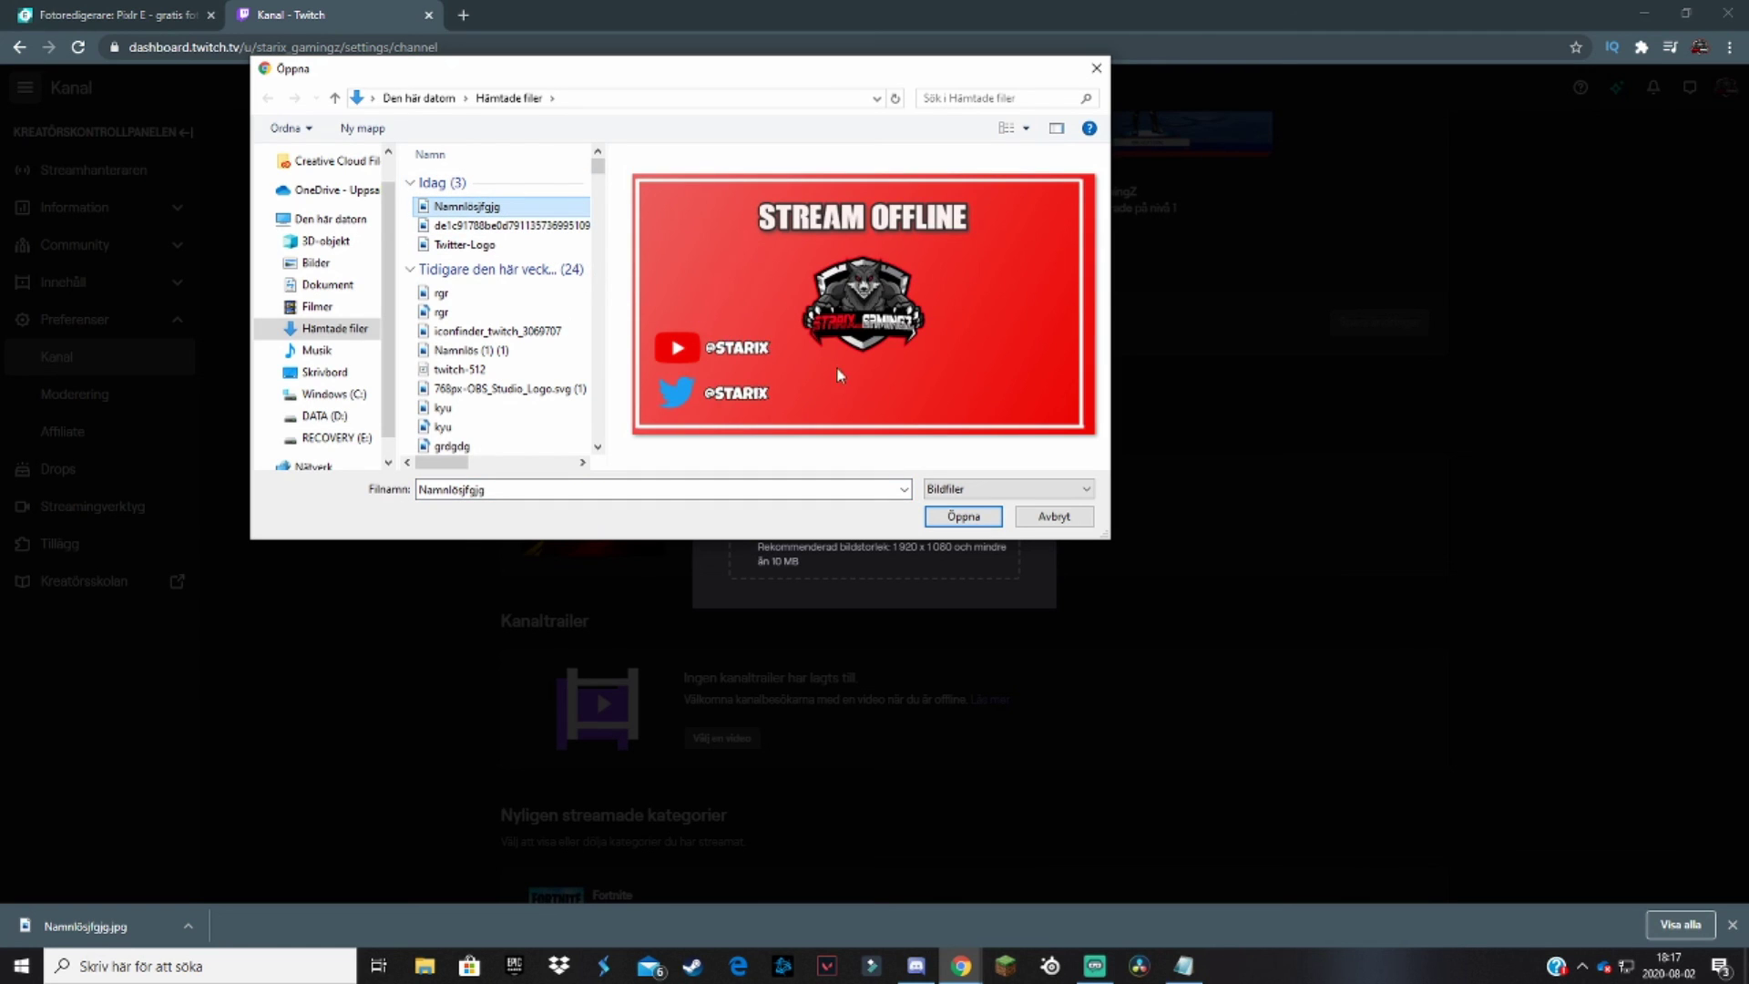
pyautogui.click(964, 517)
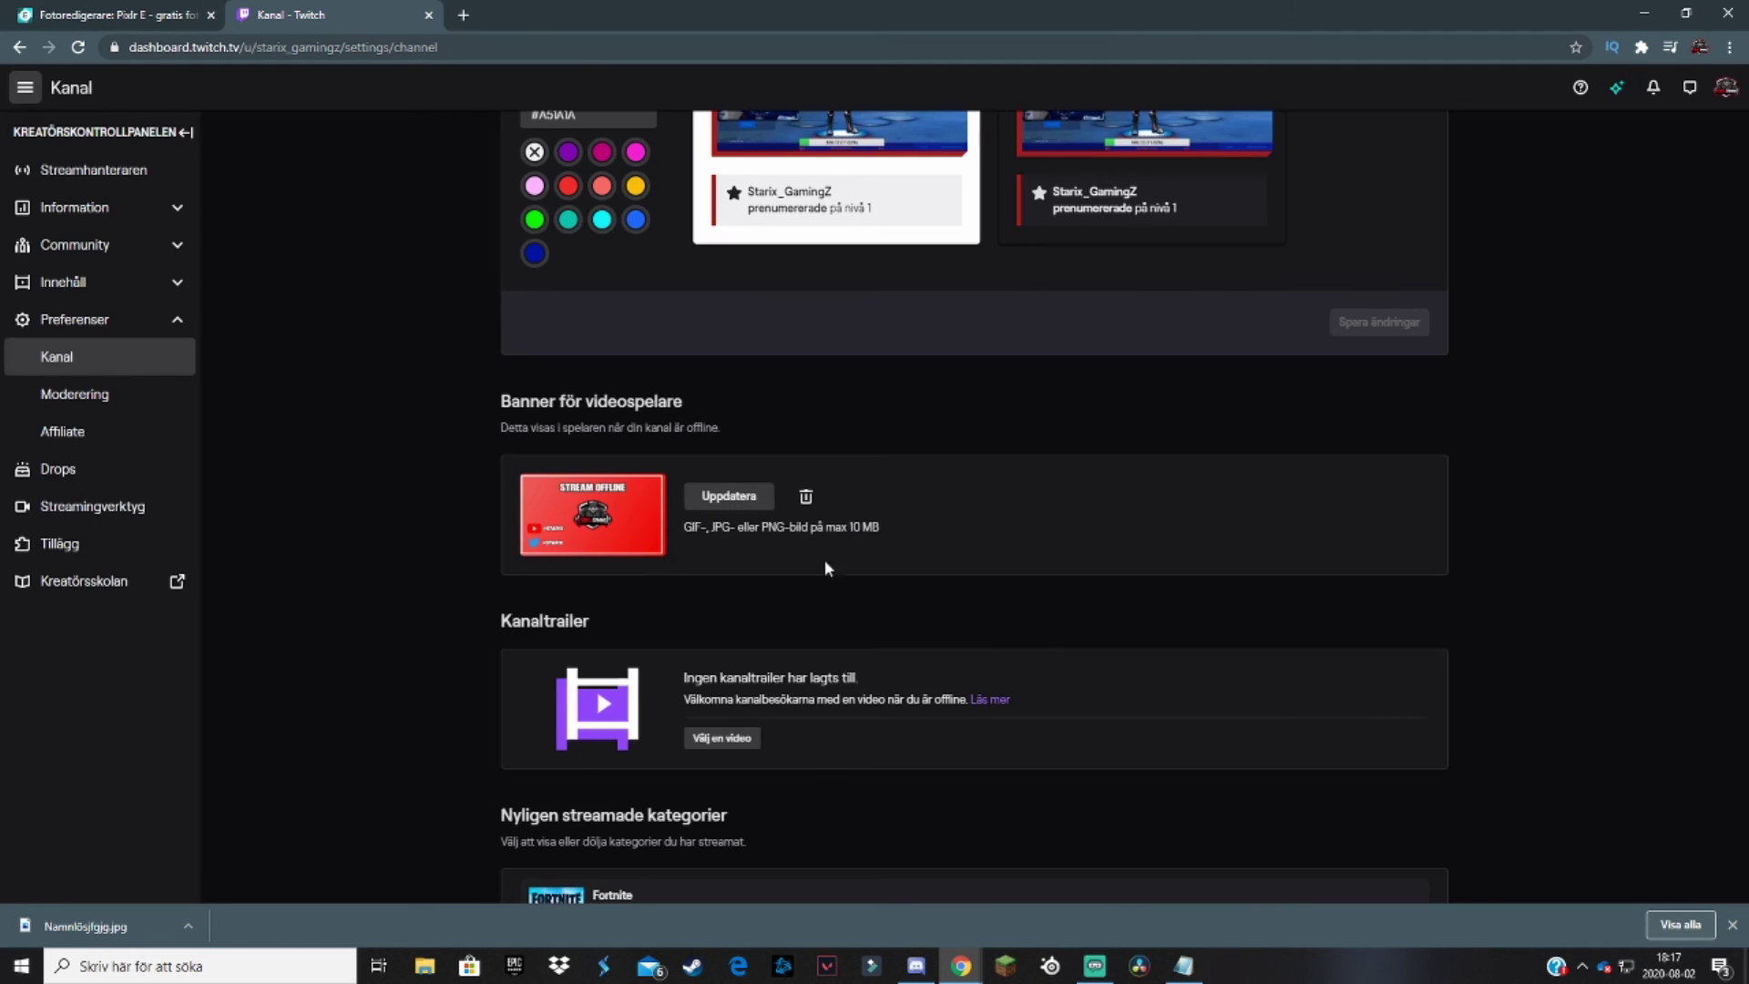